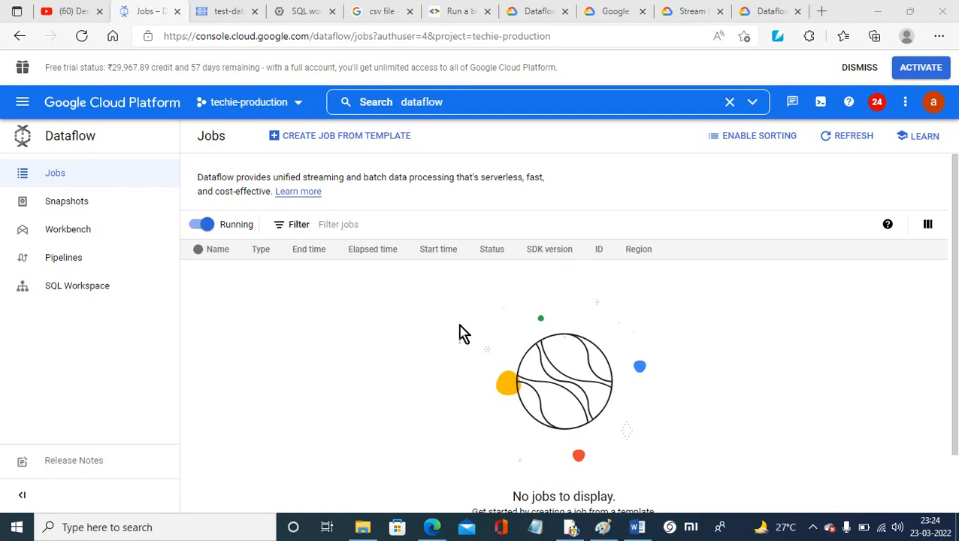
# - Switch to the dataflow folder in File Explorer and try to open testtransform.js
pyautogui.click(222, 14)
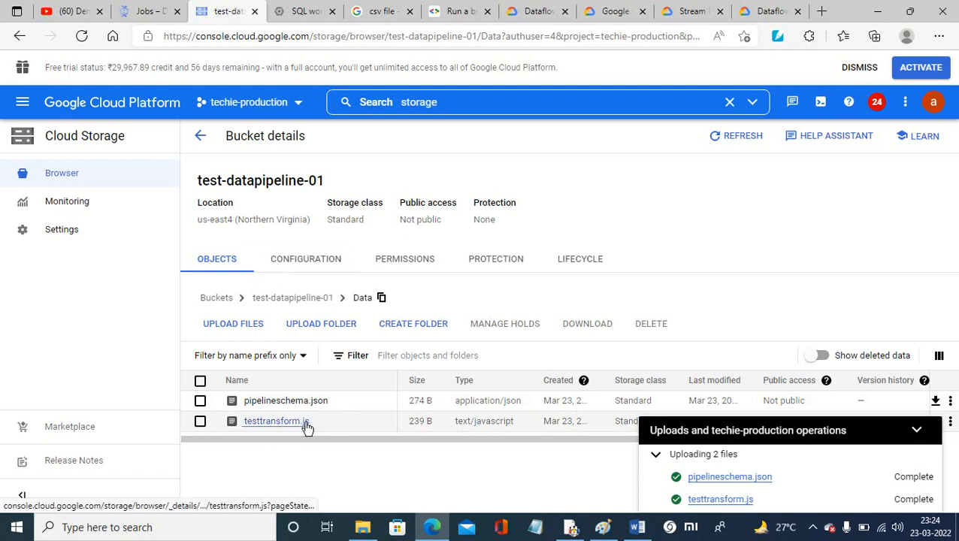
pyautogui.click(360, 530)
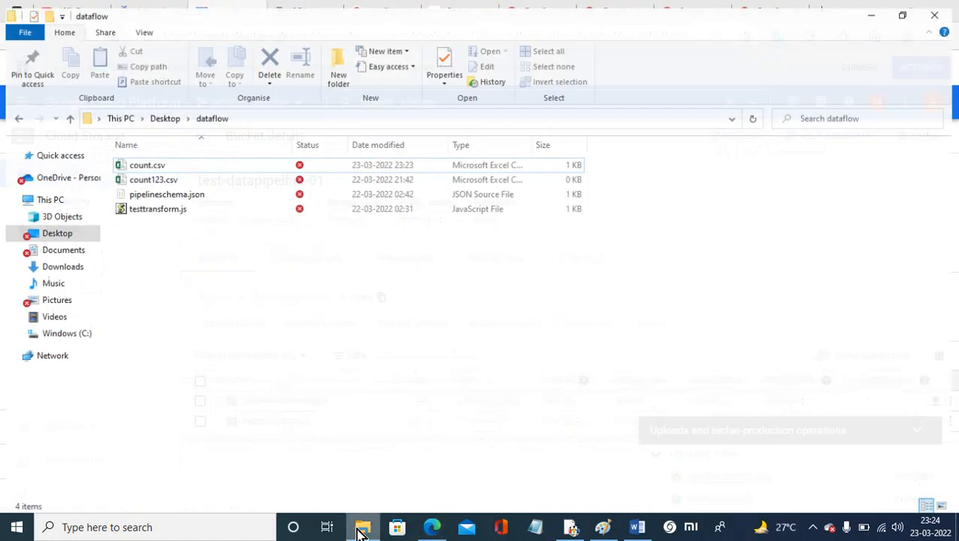
pyautogui.click(154, 212)
pyautogui.doubleClick(154, 212)
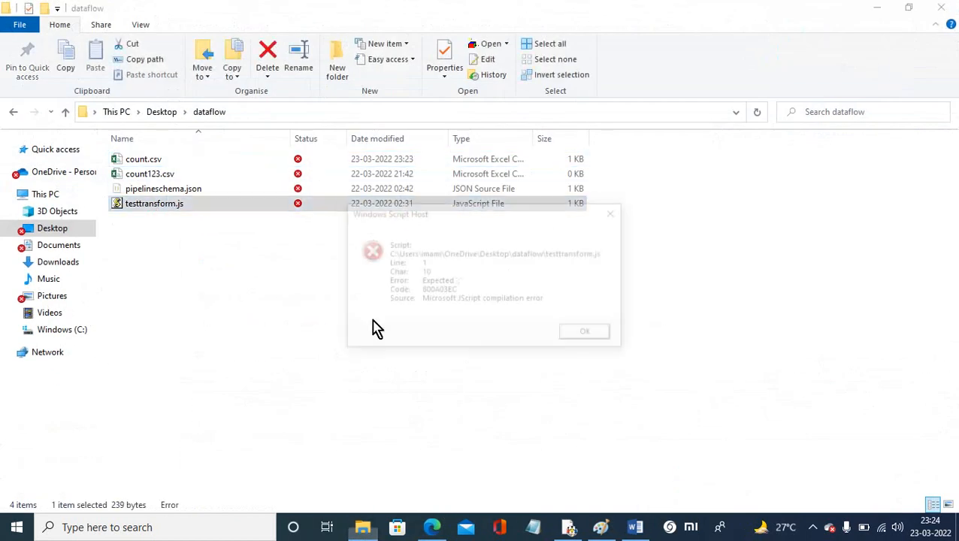
pyautogui.click(588, 333)
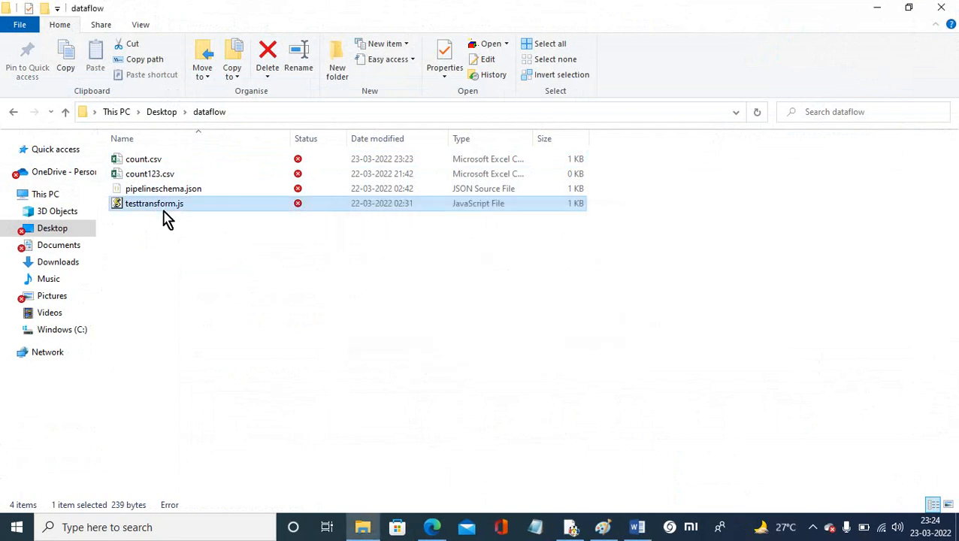
pyautogui.doubleClick(163, 214)
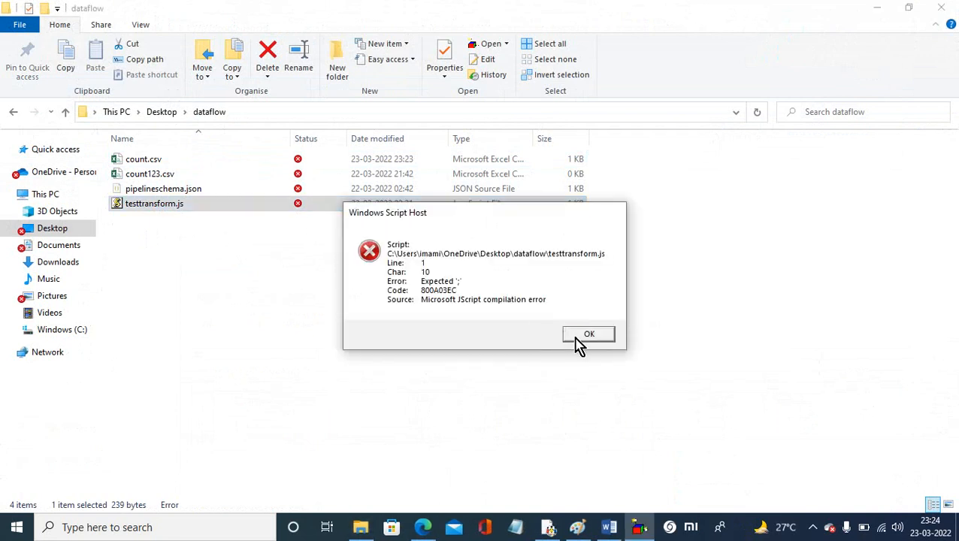
pyautogui.click(582, 338)
# - Open pipelineschema.json in Visual Studio Code, review its BigQuery schema fields and close the editor
pyautogui.doubleClick(175, 190)
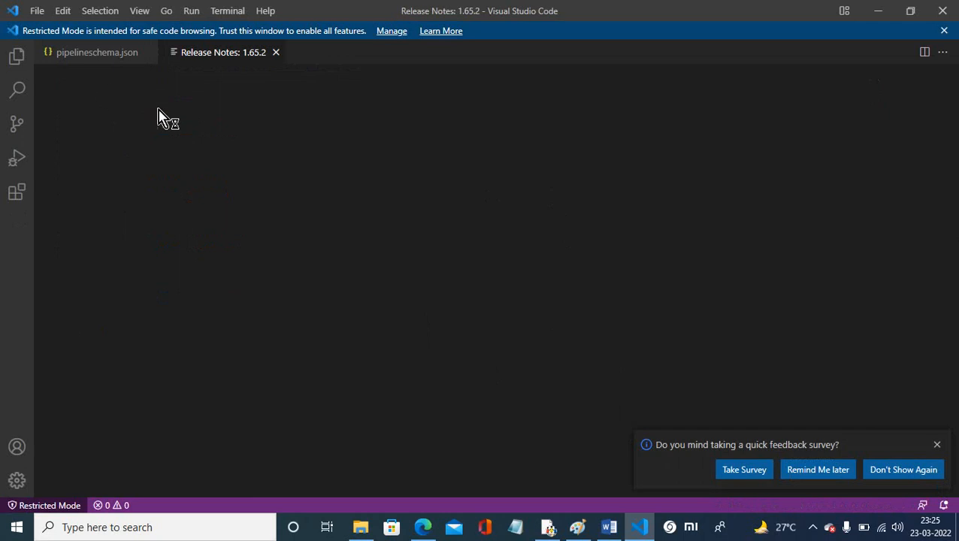
pyautogui.click(110, 53)
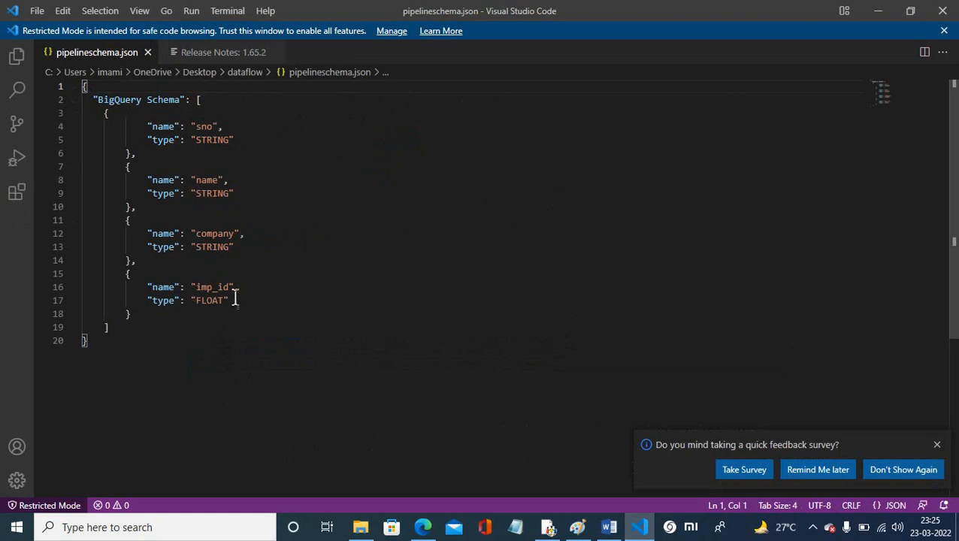
pyautogui.click(943, 12)
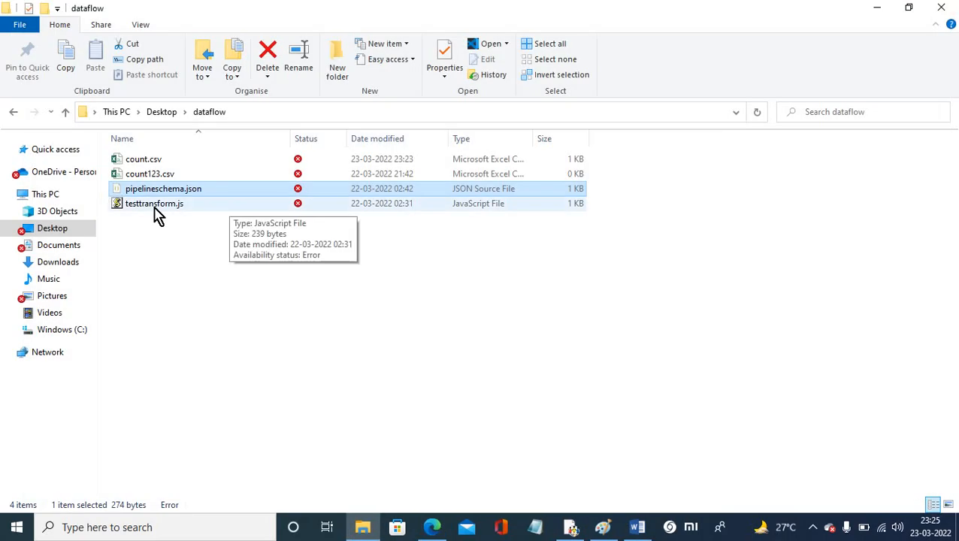
# - Edit testtransform.js in Notepad, renaming its function from transform to testtransform, and save the file
pyautogui.click(157, 214)
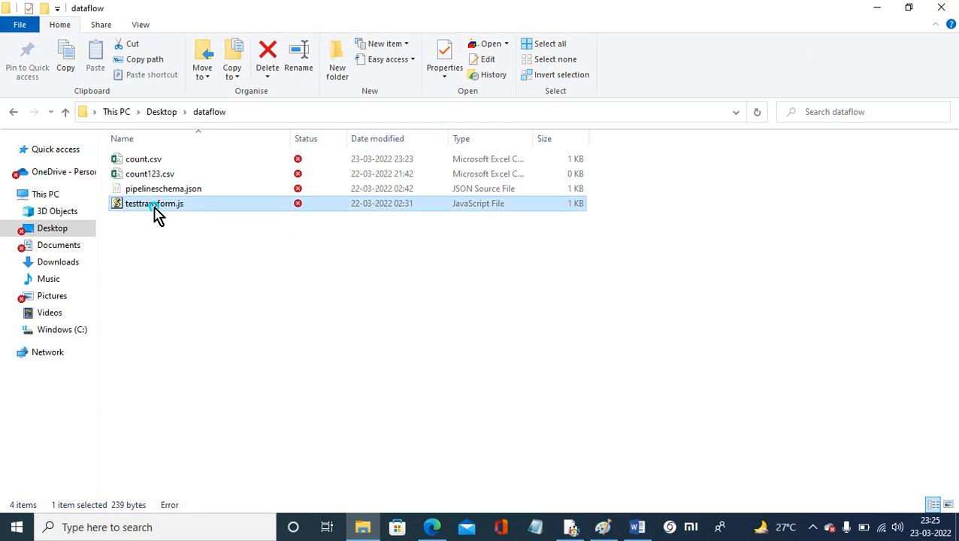
pyautogui.rightClick(156, 214)
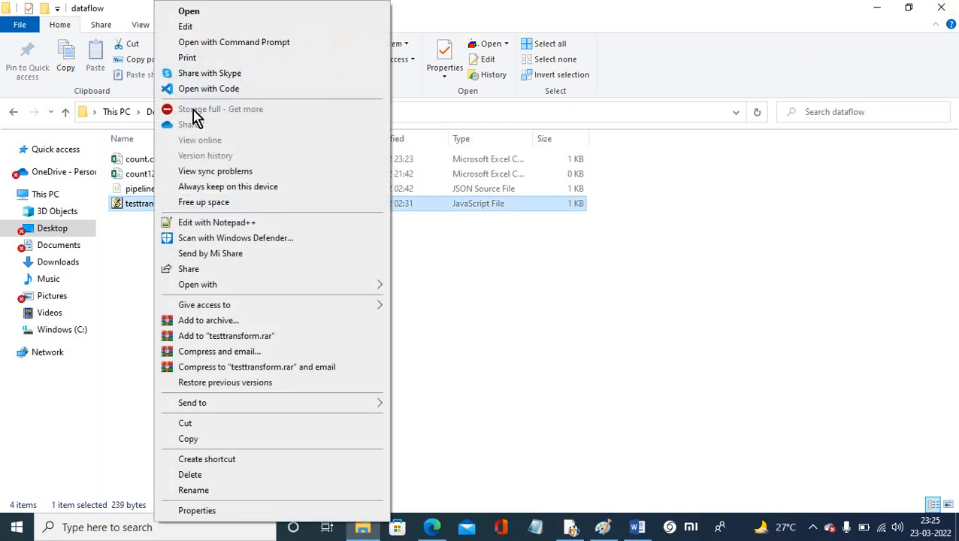
pyautogui.click(185, 27)
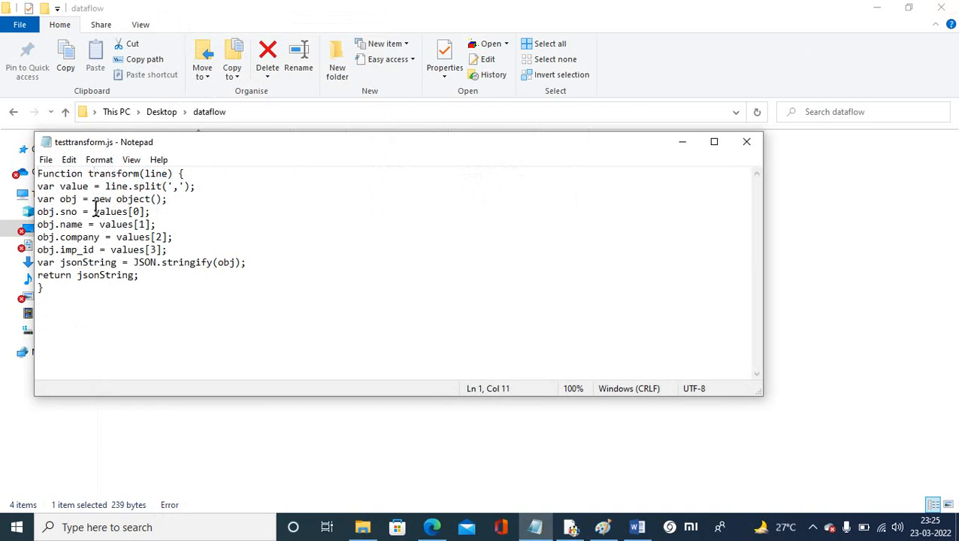
pyautogui.write('test')
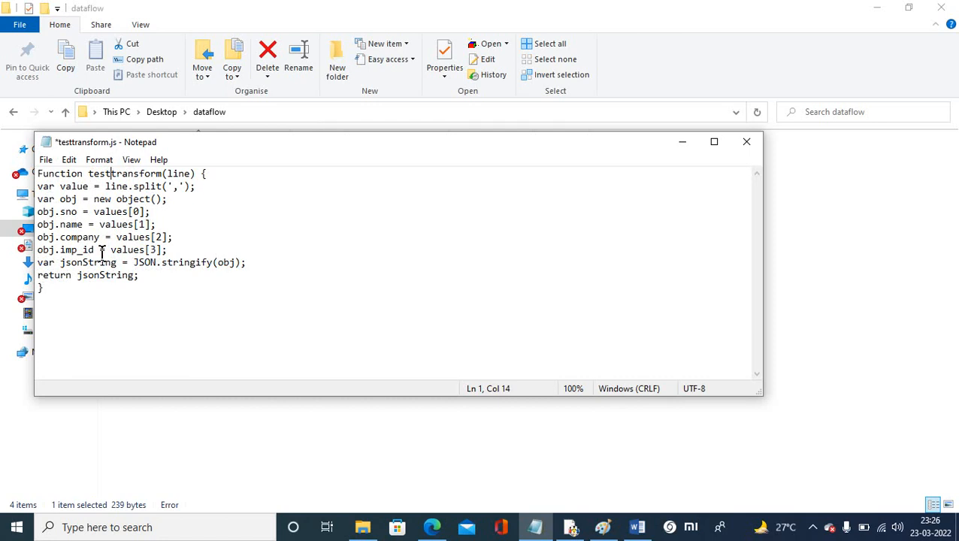
pyautogui.click(746, 150)
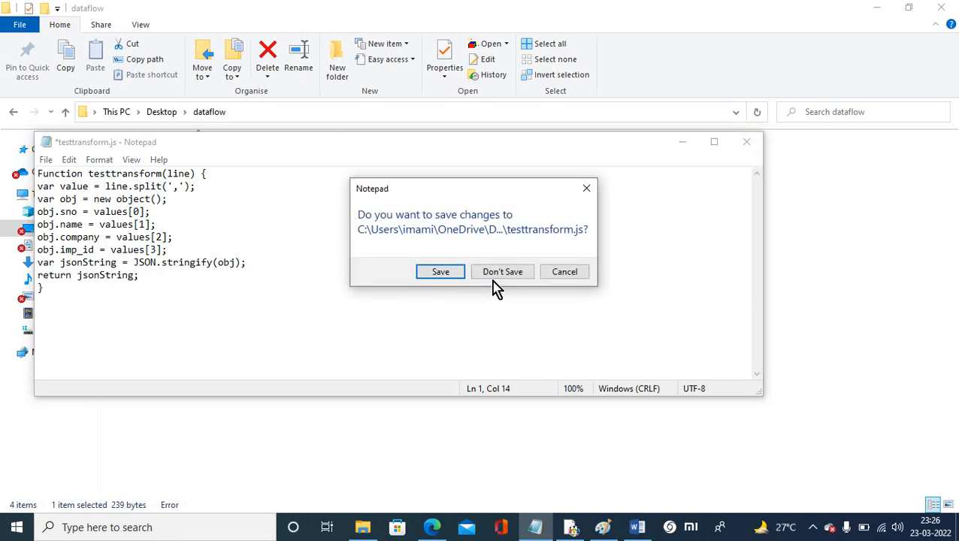
pyautogui.click(442, 281)
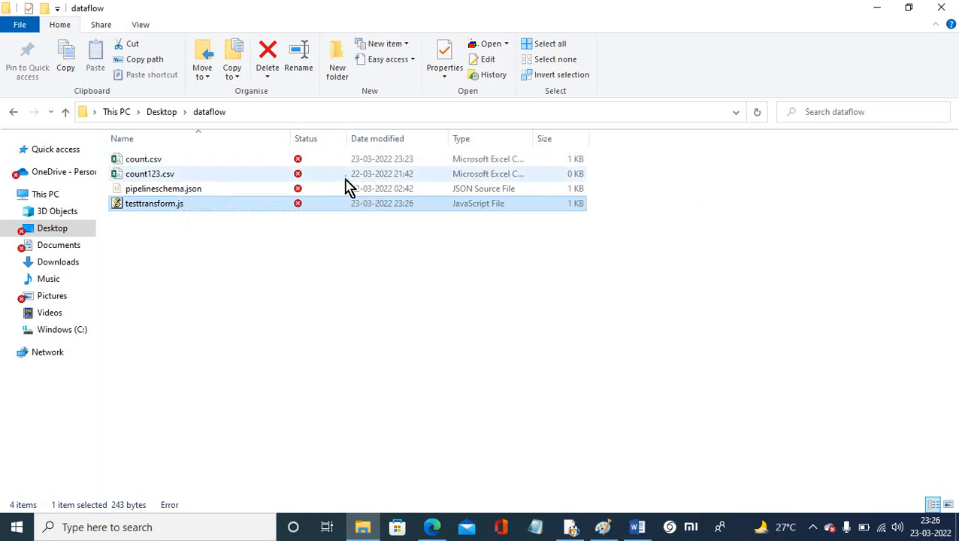
pyautogui.click(877, 9)
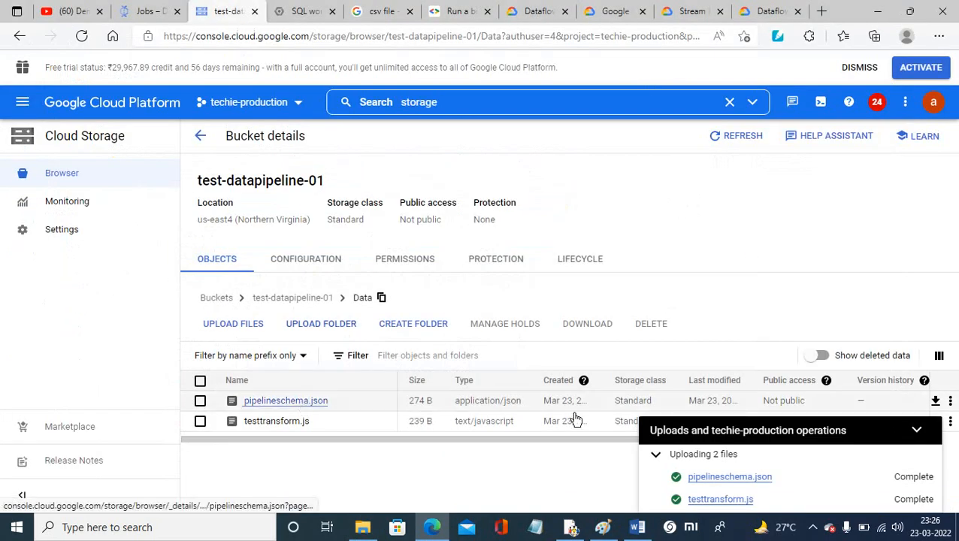
# - Switch to Dataflow-pipeline.docx in Word and review the Prerequisites section above Create Dataflow Pipe Line
pyautogui.click(637, 527)
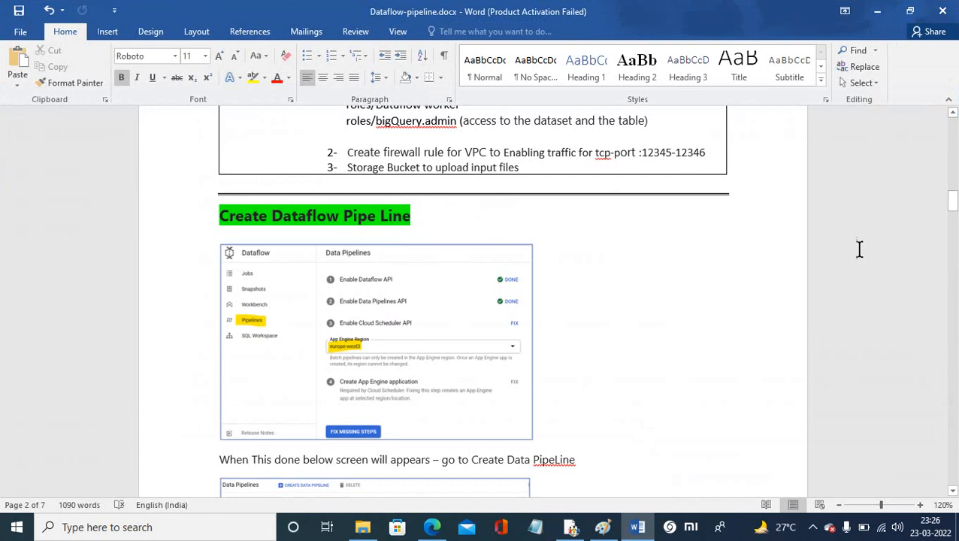
pyautogui.click(953, 117)
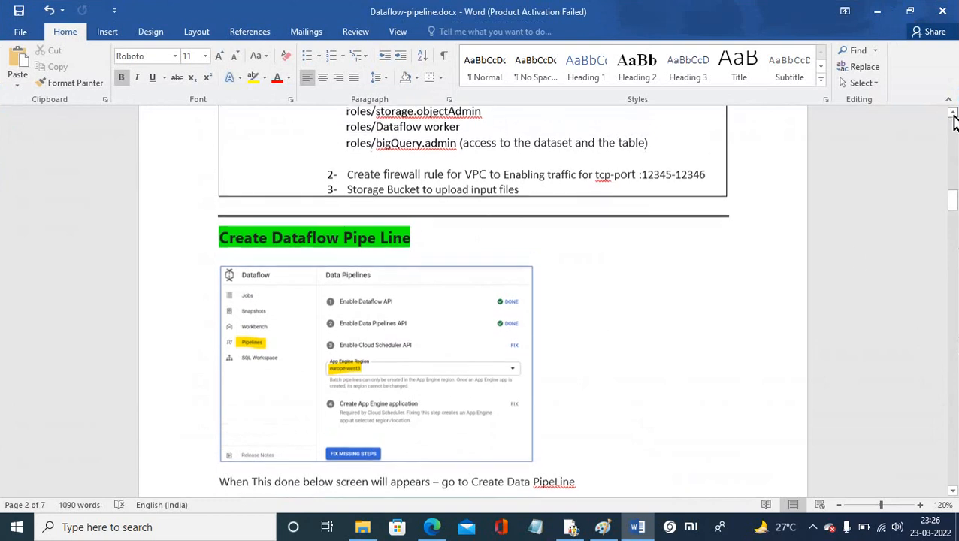
pyautogui.click(953, 116)
pyautogui.click(953, 117)
pyautogui.click(953, 116)
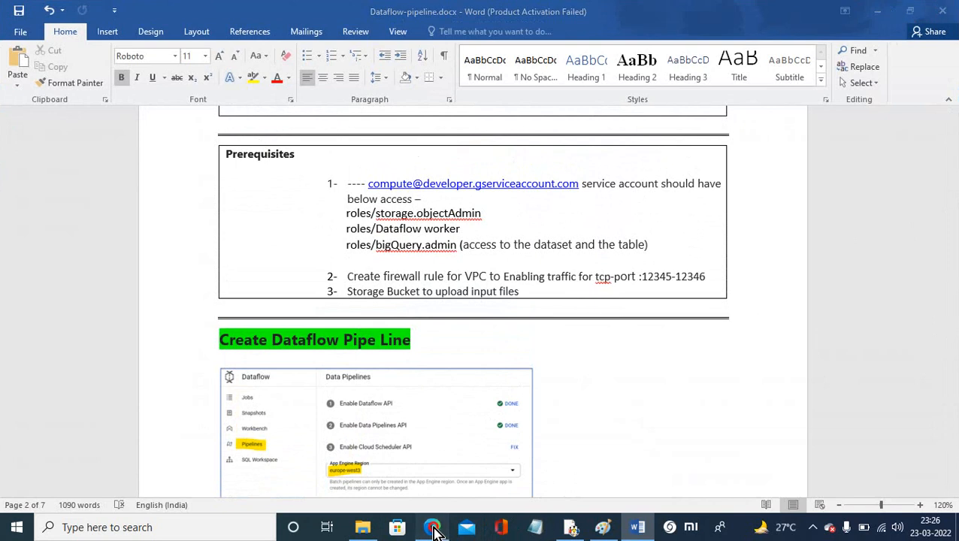
# - Switch to the Edge browser and look over the Dataflow jobs, test-datapipeline-01 bucket and BigQuery workspace pages
pyautogui.click(434, 528)
pyautogui.click(143, 15)
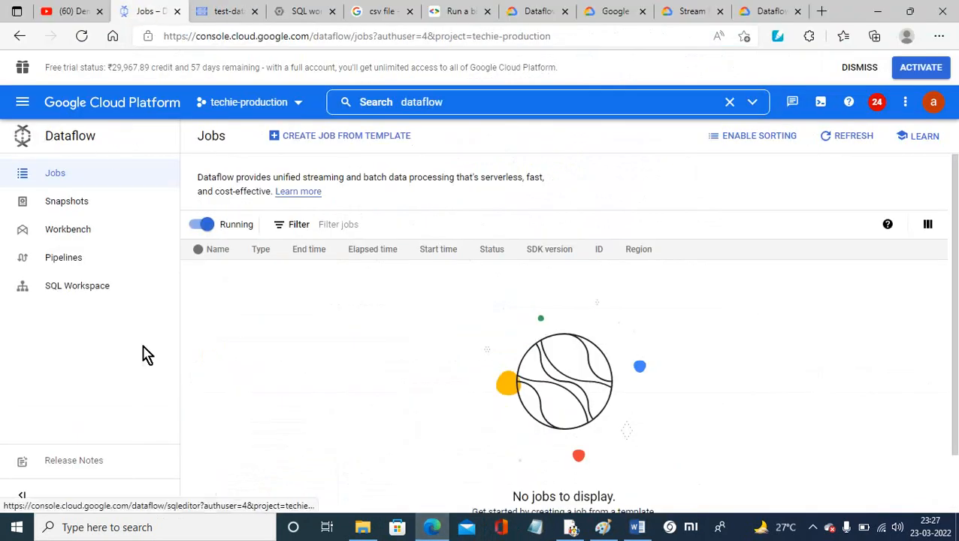
pyautogui.click(225, 13)
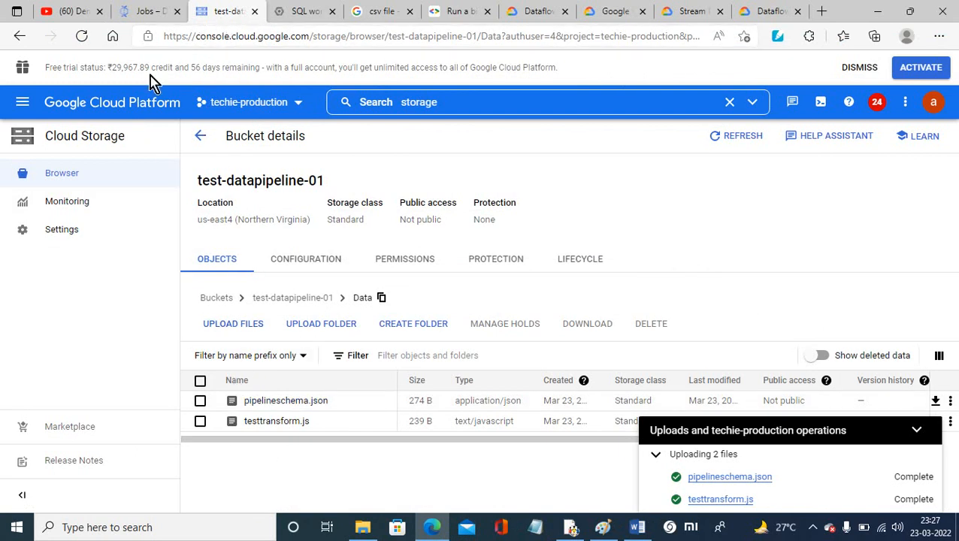
pyautogui.click(155, 14)
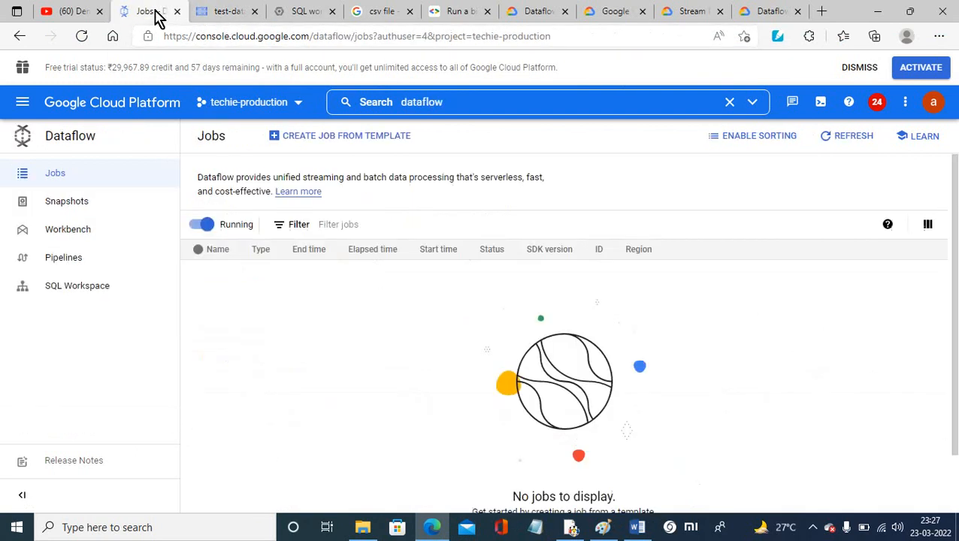
pyautogui.click(304, 18)
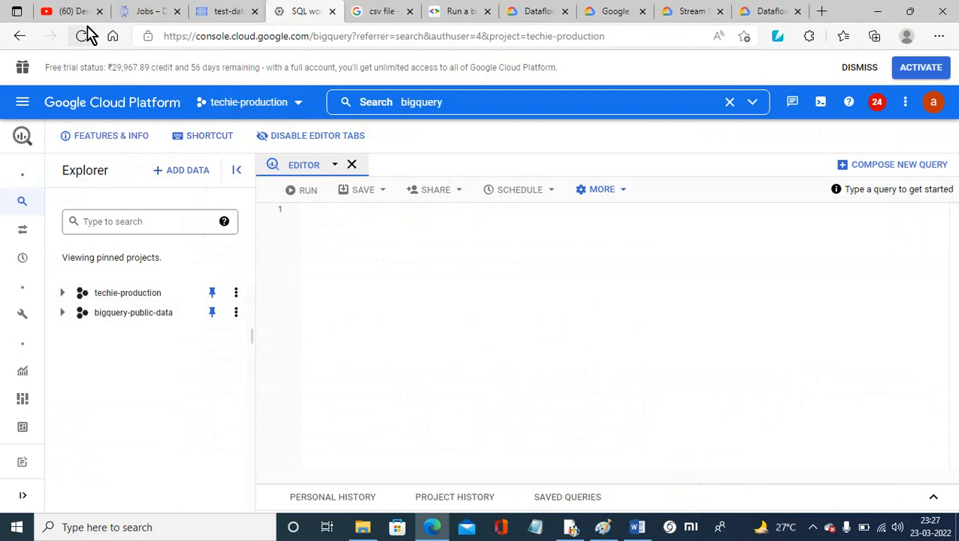
# - Return to Dataflow-pipeline.docx in Word and read the use restrictions and types of data pipelines on page 1
pyautogui.click(637, 529)
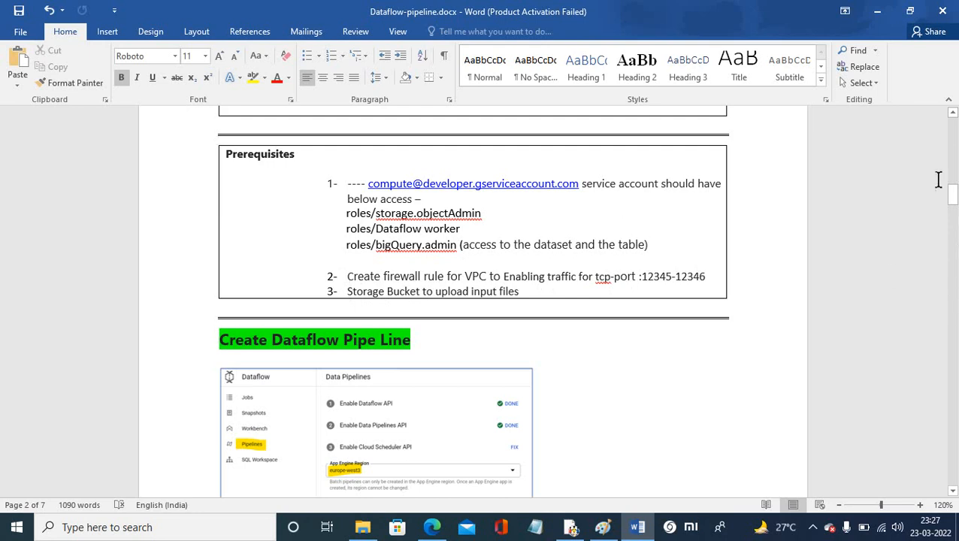
pyautogui.click(953, 114)
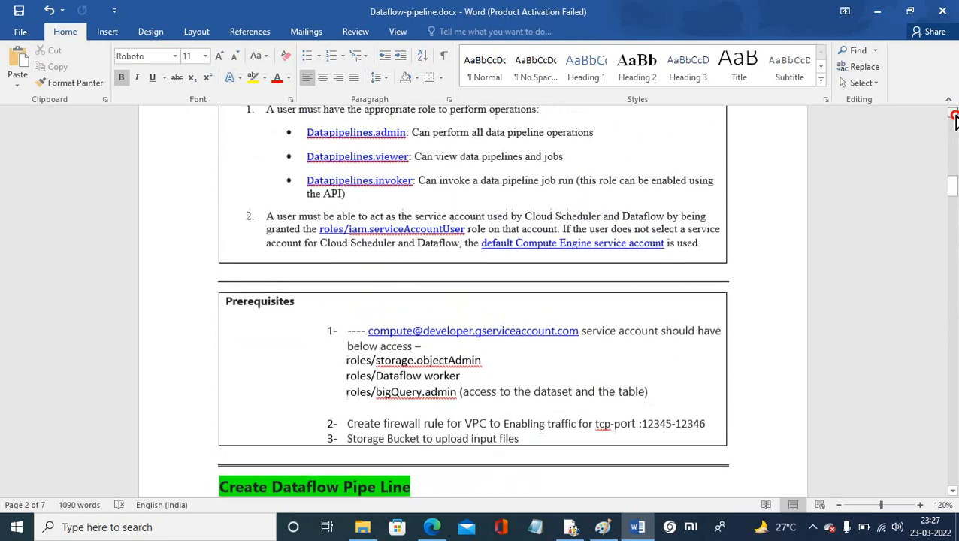
pyautogui.click(954, 115)
pyautogui.click(954, 115)
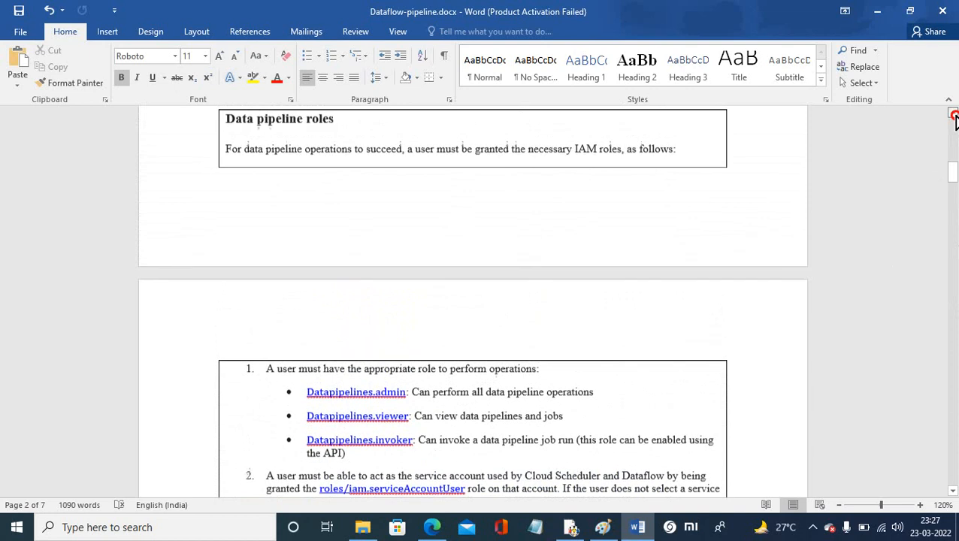
pyautogui.click(954, 114)
pyautogui.moveTo(954, 180); pyautogui.dragTo(951, 155)
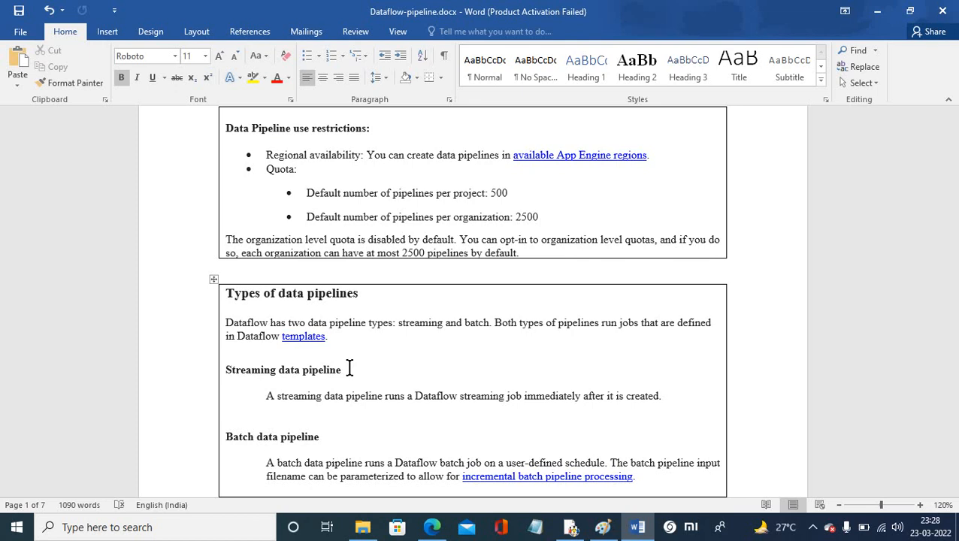
pyautogui.click(817, 522)
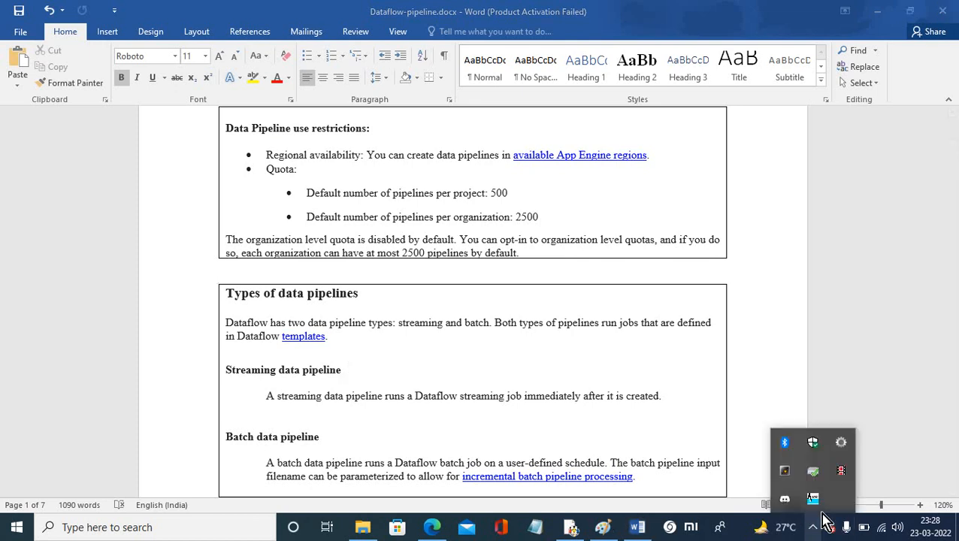
pyautogui.click(844, 471)
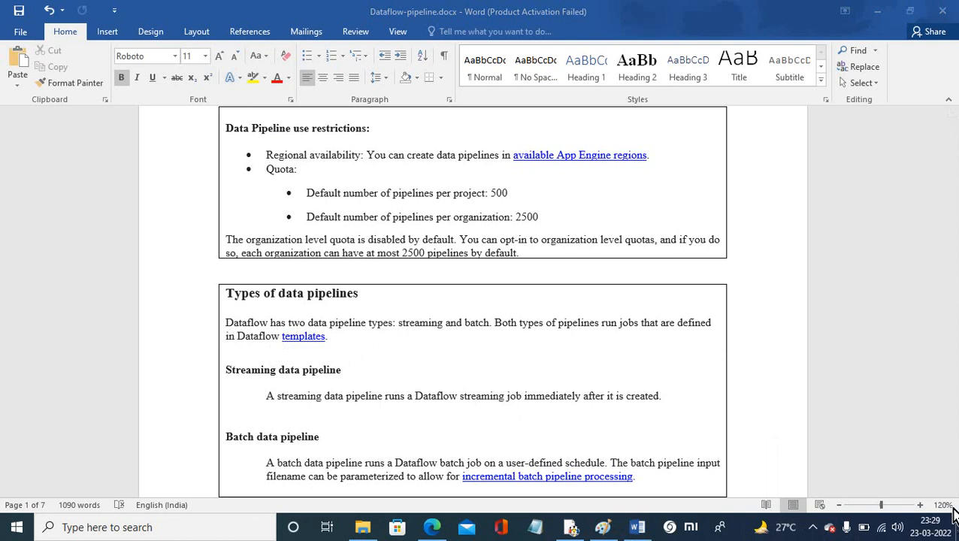
pyautogui.click(877, 284)
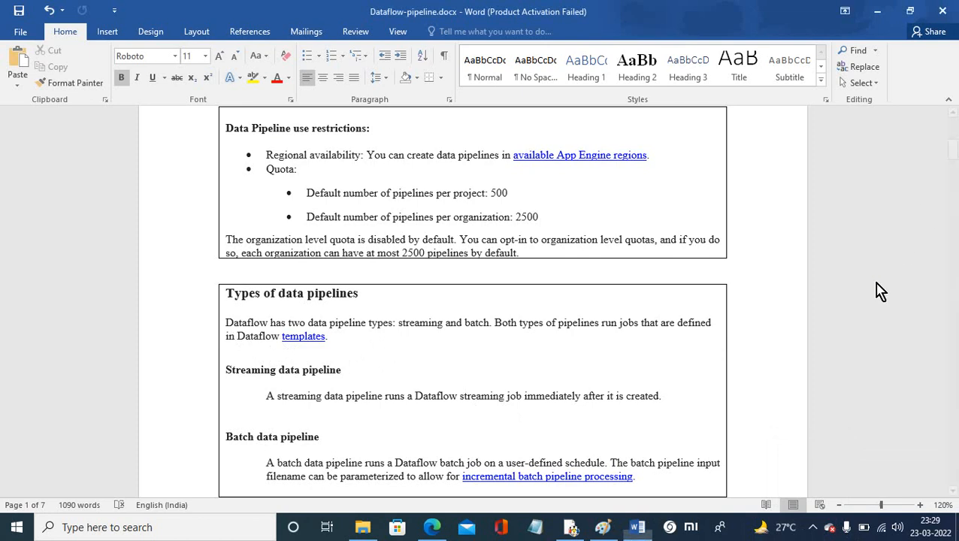
# - Read the data pipeline roles and the Prerequisites section in the document
pyautogui.click(952, 491)
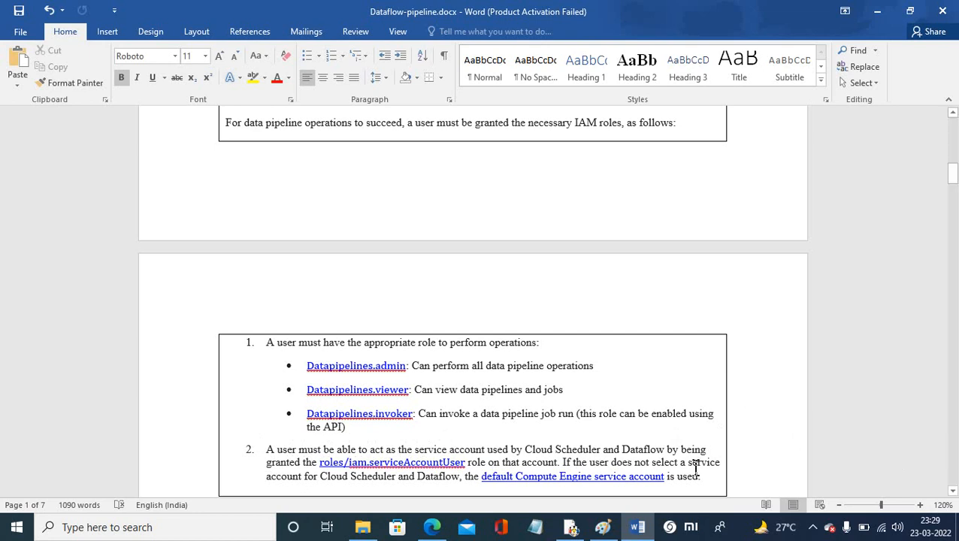
pyautogui.click(953, 493)
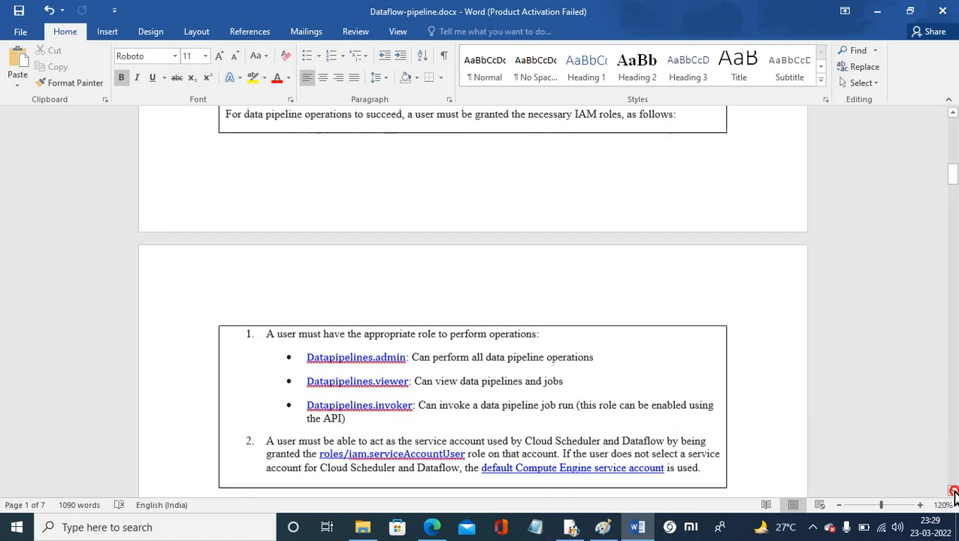
pyautogui.moveTo(953, 493); pyautogui.dragTo(954, 493)
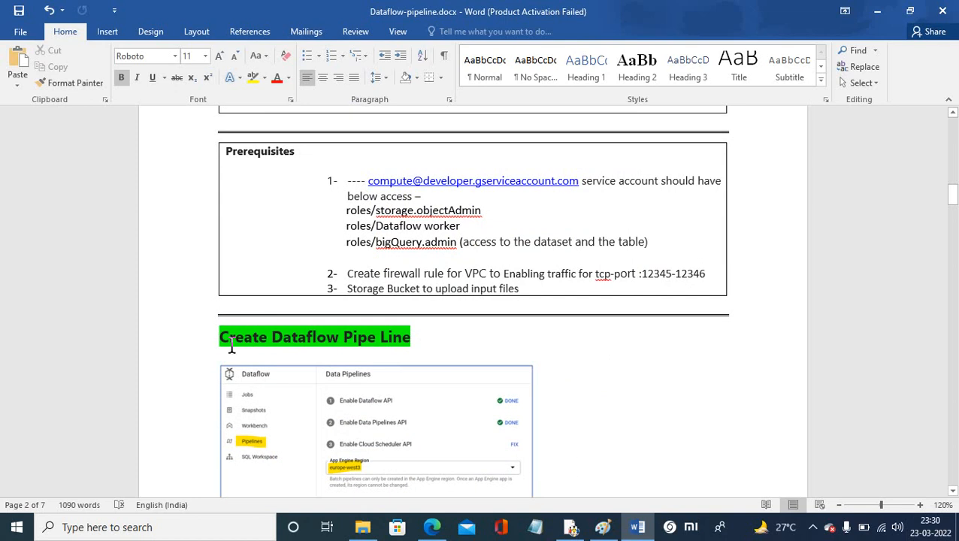
# - Switch to the Edge browser, upload count.csv to the Data folder of the test-datapipeline-01 bucket, and open its object details
pyautogui.click(440, 525)
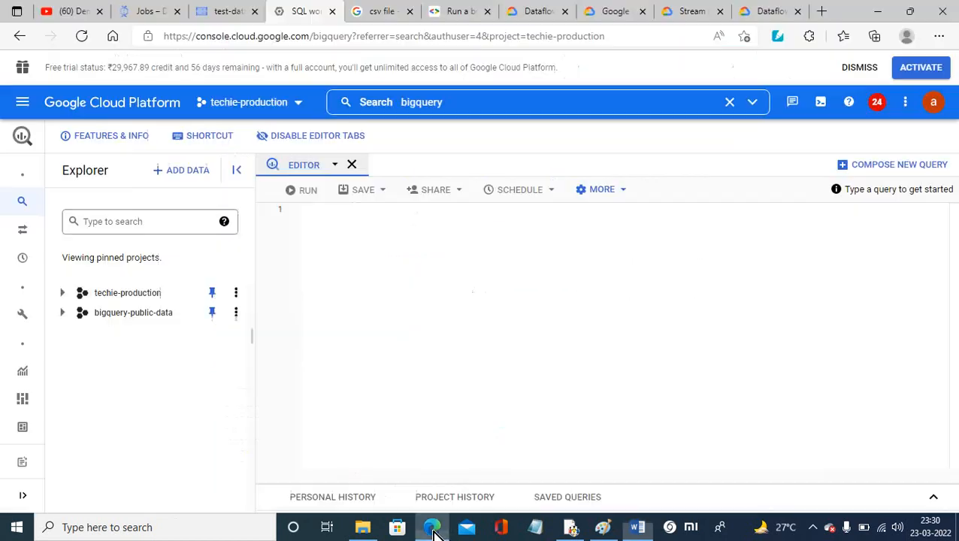
pyautogui.click(229, 12)
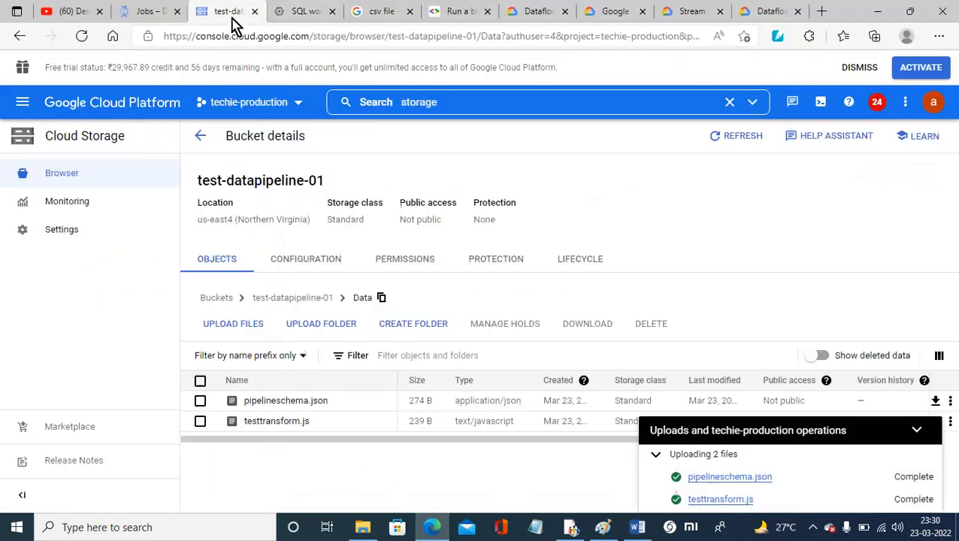
pyautogui.click(227, 333)
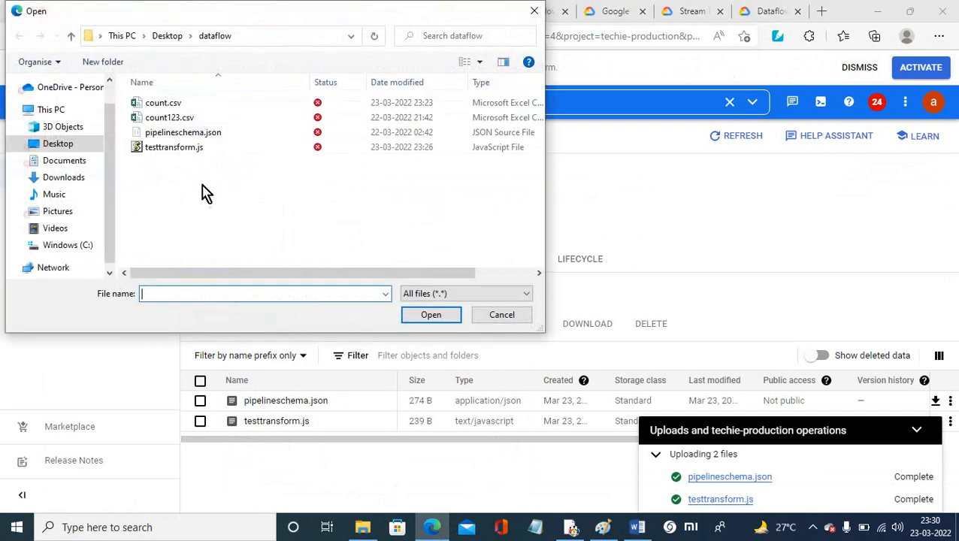
pyautogui.click(158, 104)
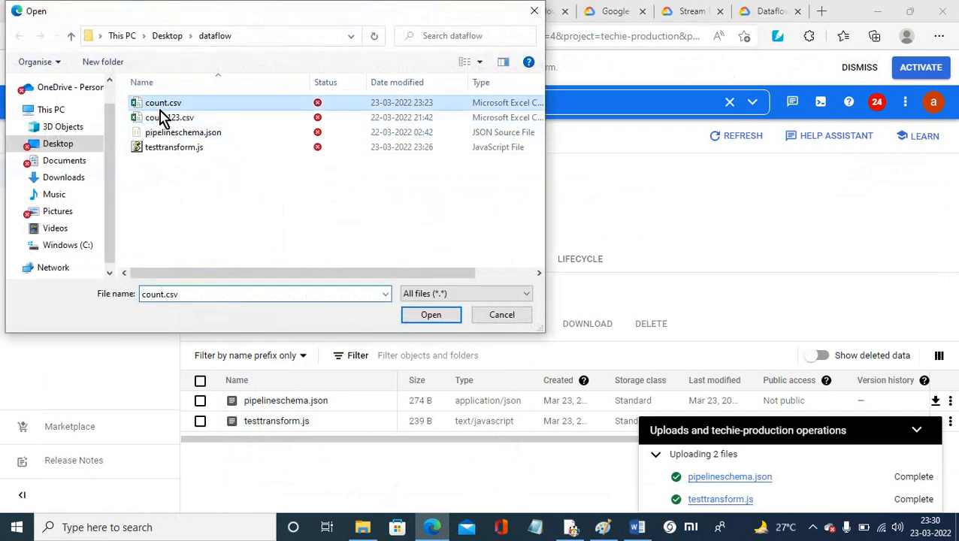
pyautogui.click(438, 318)
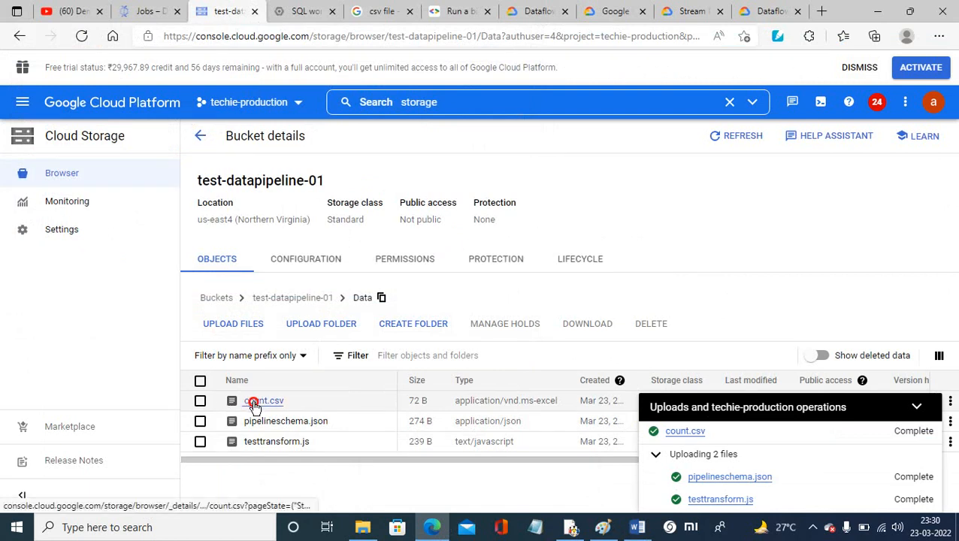
pyautogui.click(254, 401)
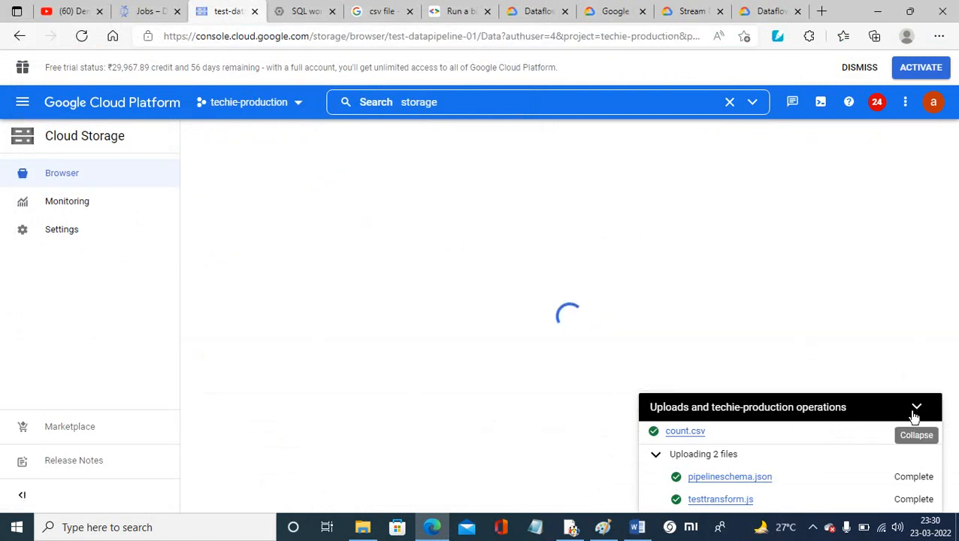
pyautogui.click(916, 409)
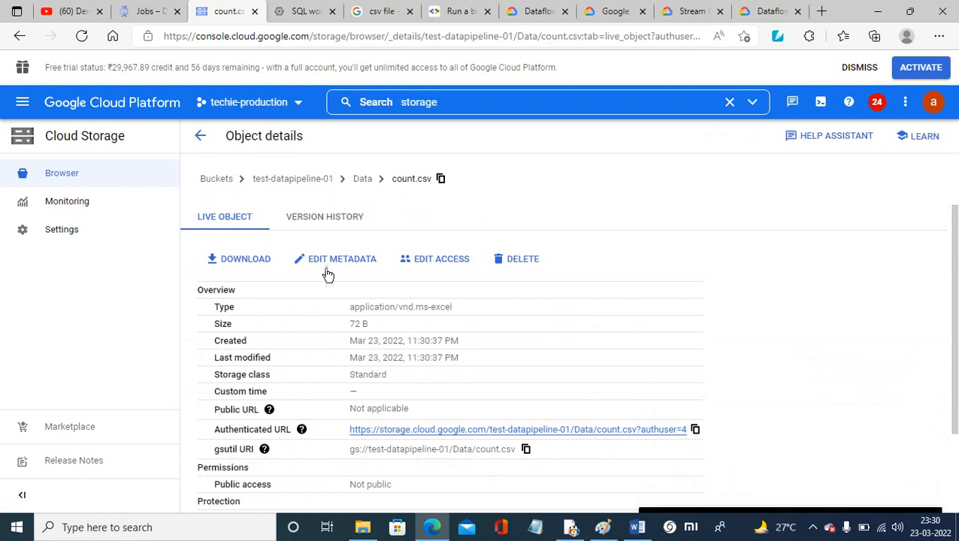
# - Start creating a Dataflow job from a template and name it test-dataflow
pyautogui.click(141, 13)
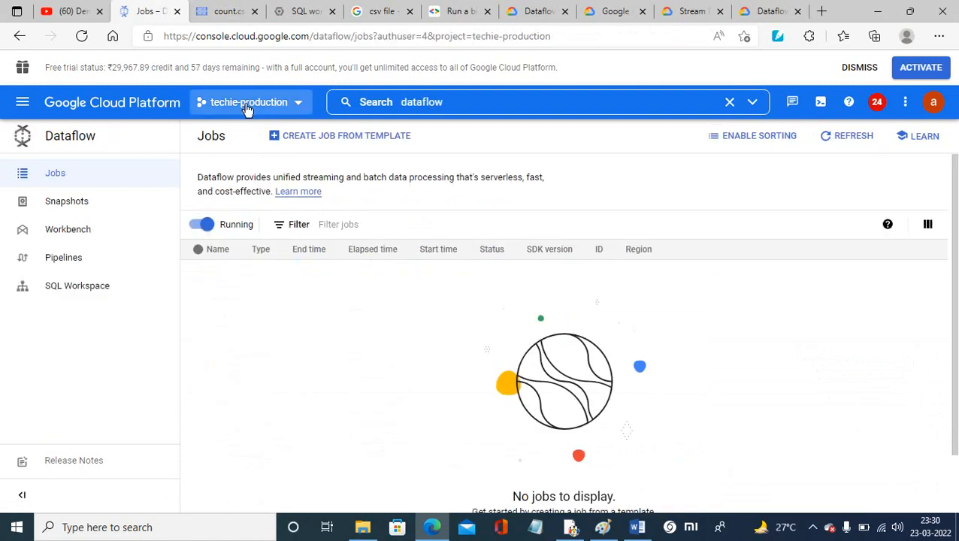
pyautogui.click(302, 135)
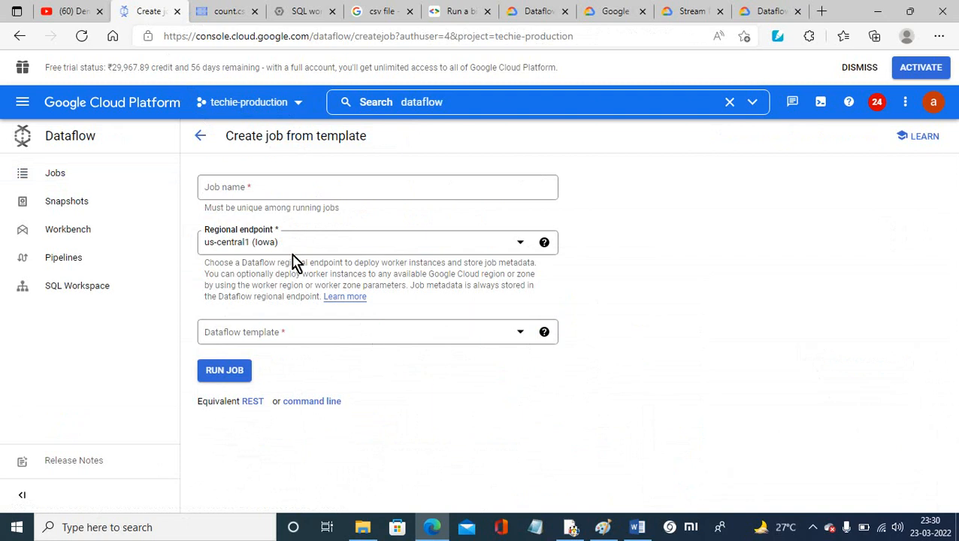
pyautogui.click(244, 191)
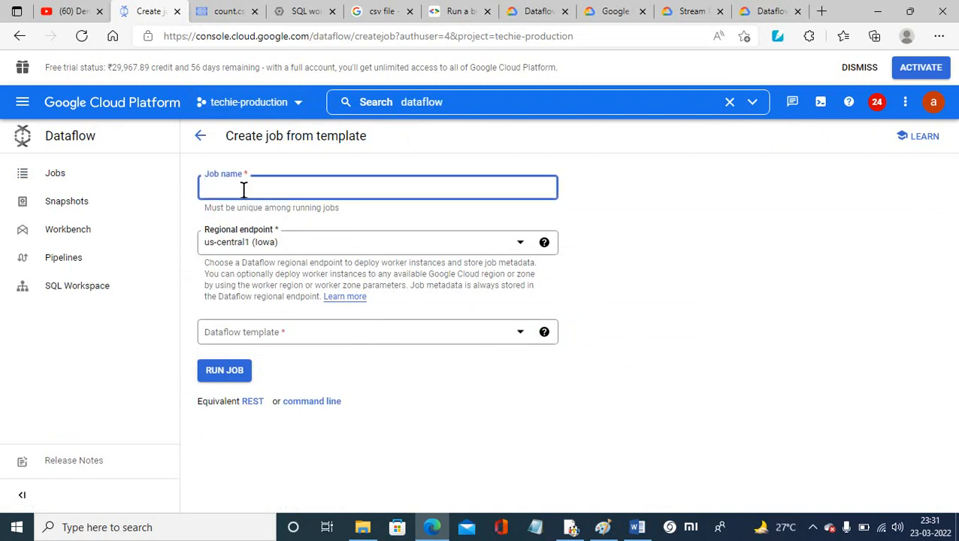
pyautogui.write('tes')
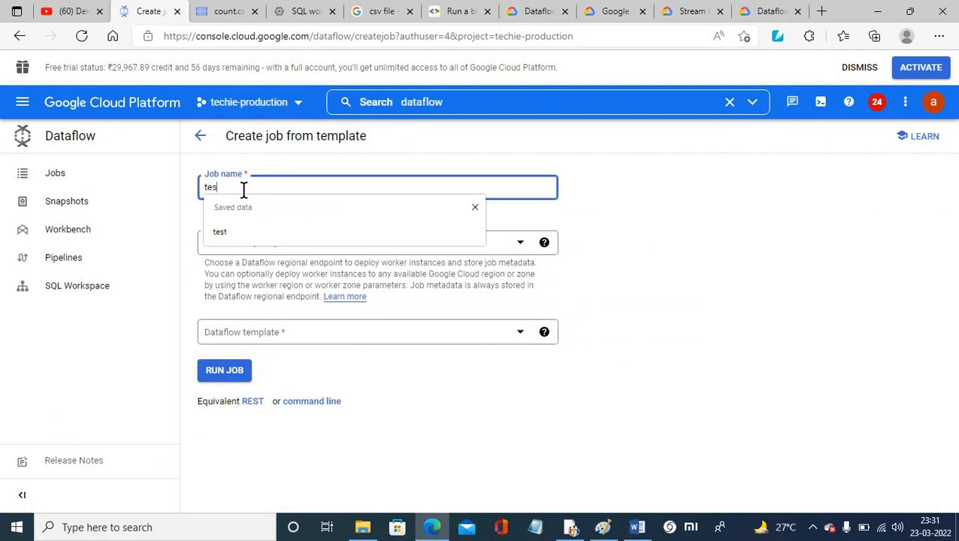
pyautogui.write('t-data')
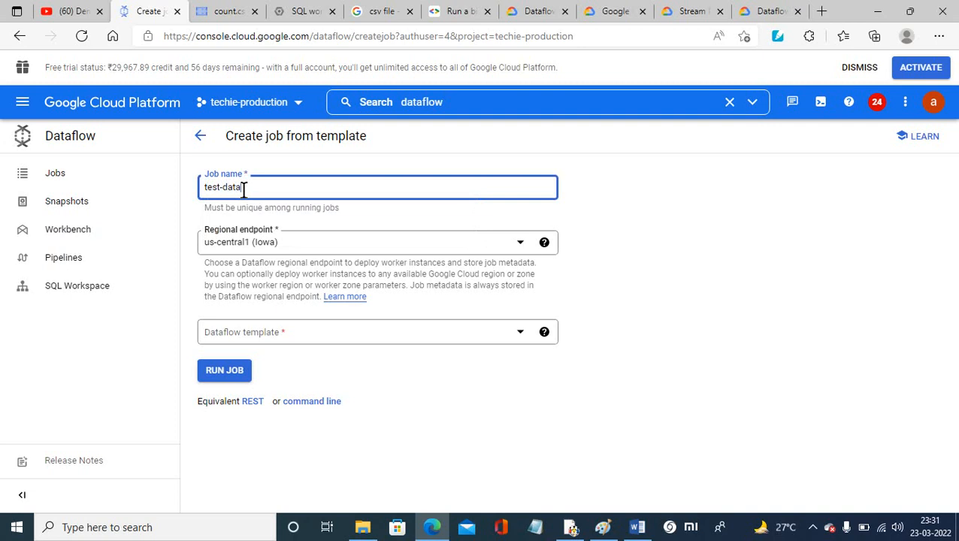
pyautogui.write('flow')
# - Set the job's regional endpoint to us-east4 (Northern Virginia)
pyautogui.click(303, 245)
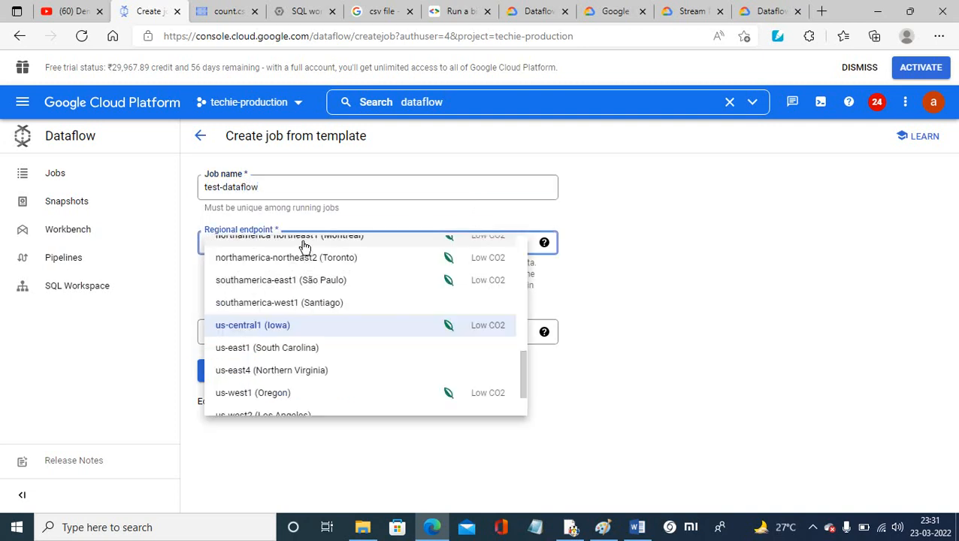
pyautogui.click(523, 380)
pyautogui.moveTo(522, 379); pyautogui.dragTo(521, 374)
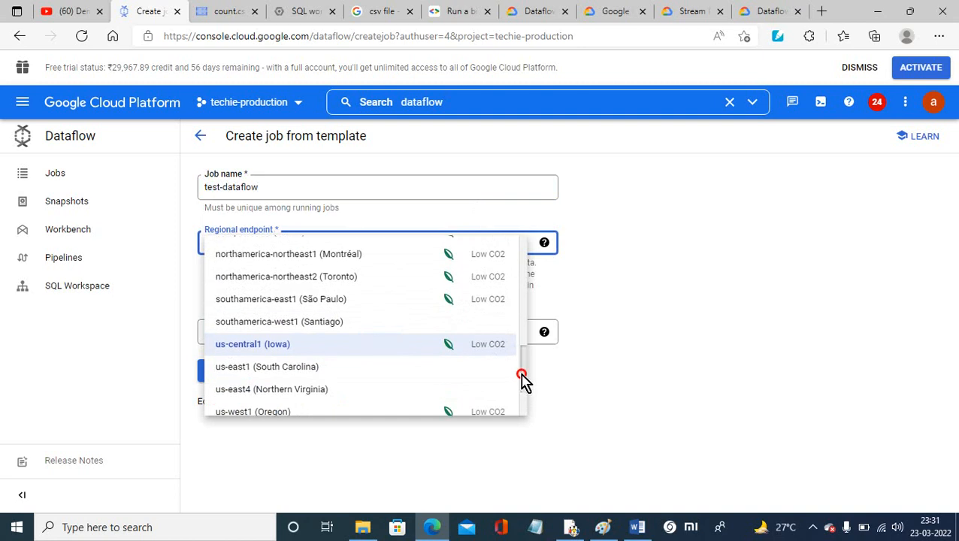
pyautogui.moveTo(522, 379); pyautogui.dragTo(520, 387)
pyautogui.click(279, 370)
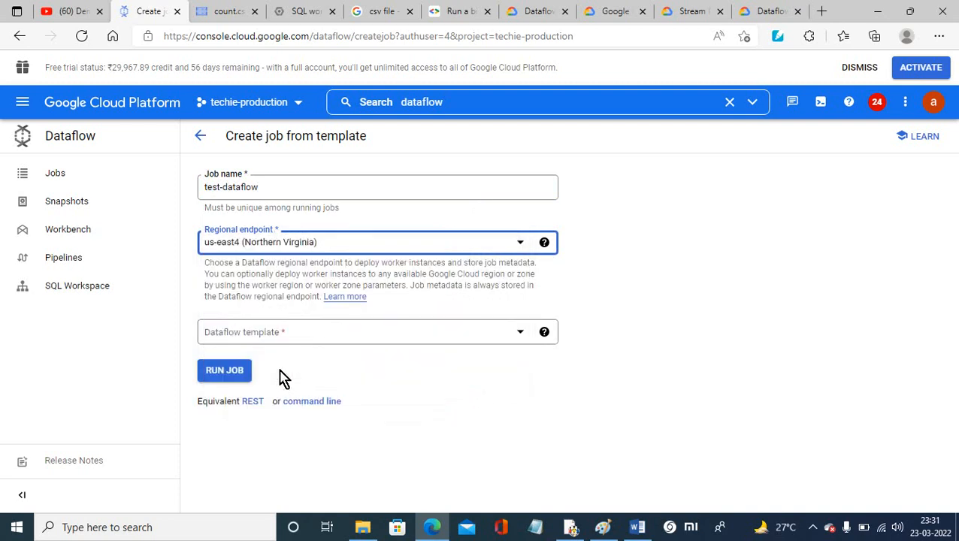
# - Choose Text Files on Cloud Storage to BigQuery as the Dataflow template
pyautogui.click(263, 339)
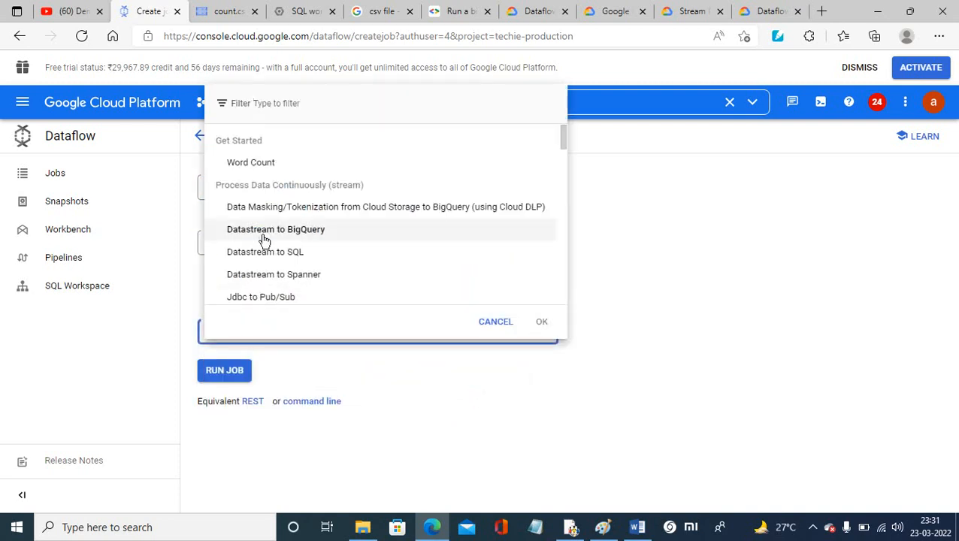
pyautogui.moveTo(565, 150); pyautogui.dragTo(565, 265)
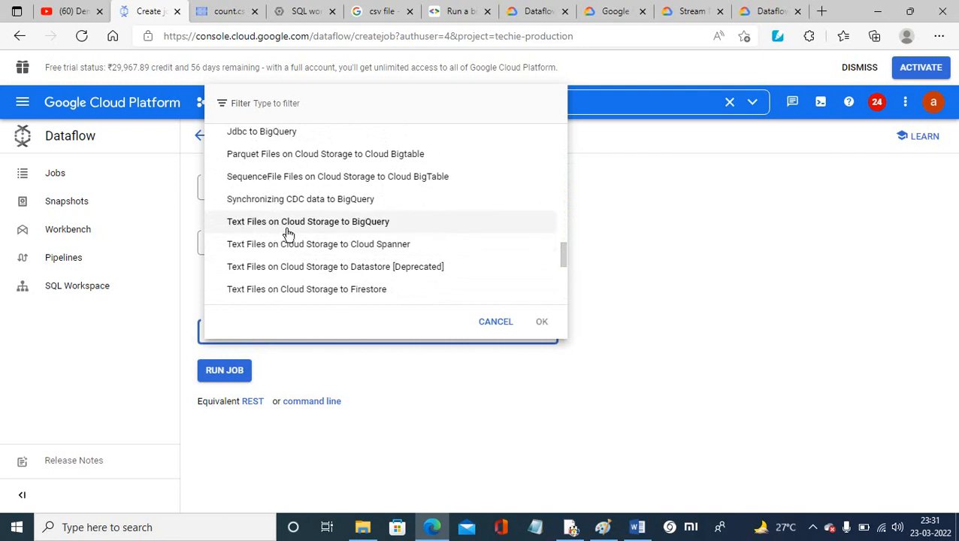
pyautogui.click(360, 231)
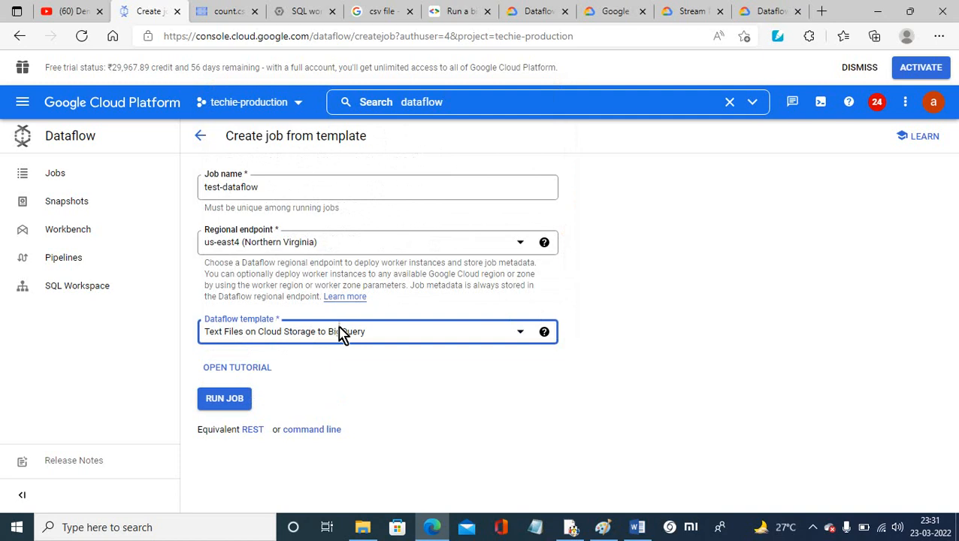
# - Switch the template to Cloud Bigtable to Avro Files on Cloud Storage and restore Text Files on Cloud Storage to BigQuery
pyautogui.click(448, 338)
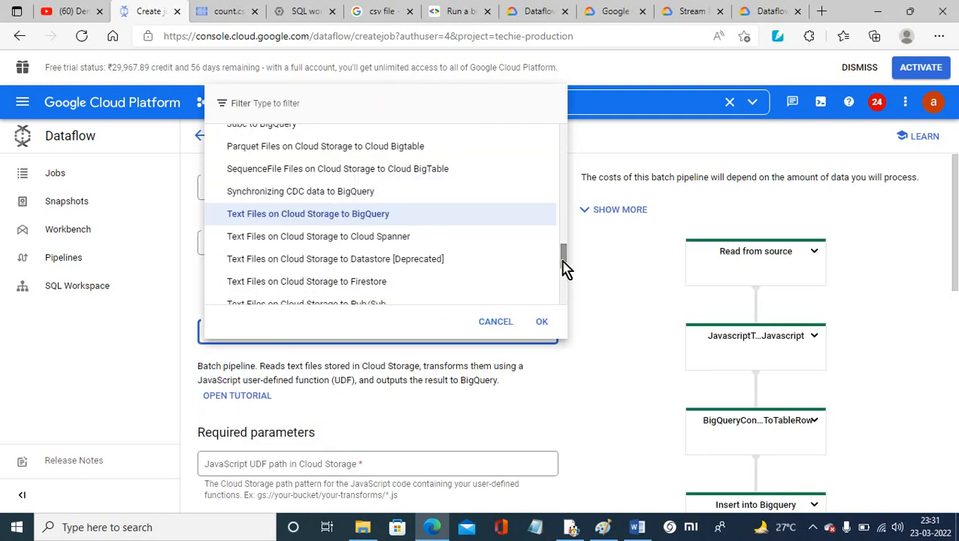
pyautogui.moveTo(563, 257); pyautogui.dragTo(554, 226)
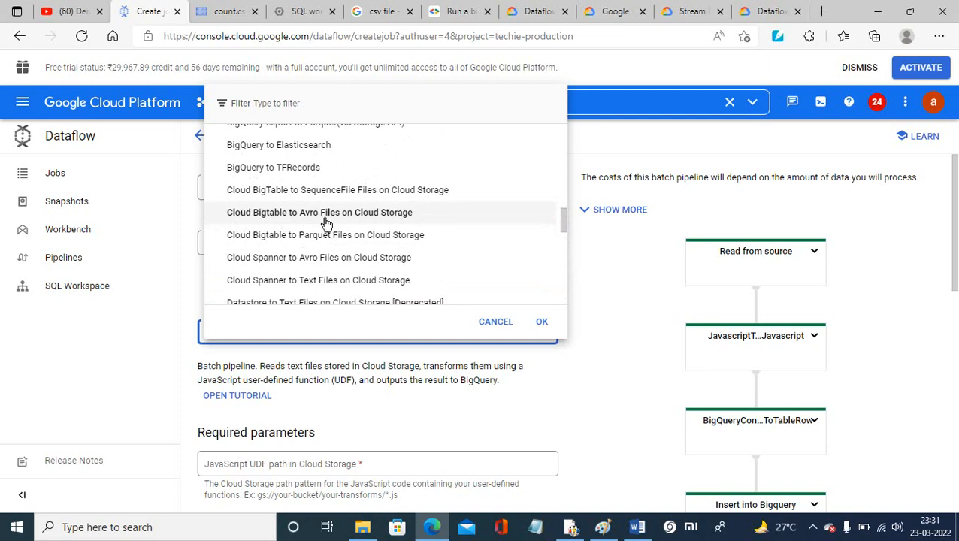
pyautogui.click(390, 223)
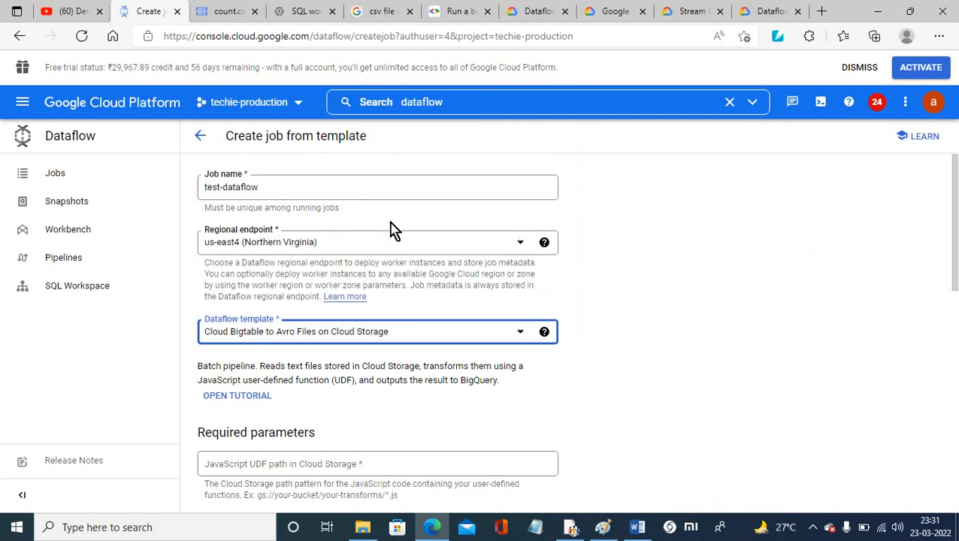
pyautogui.click(521, 335)
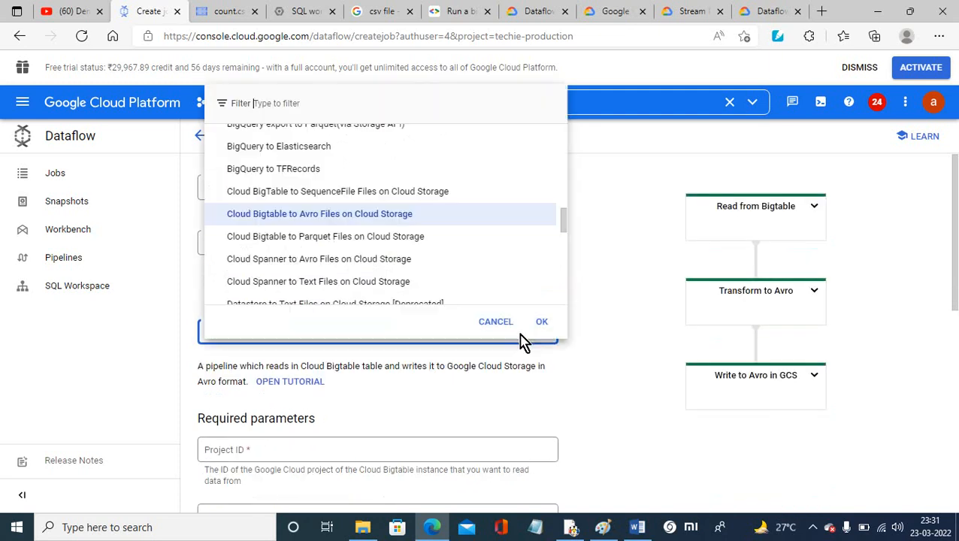
pyautogui.moveTo(569, 230); pyautogui.dragTo(565, 260)
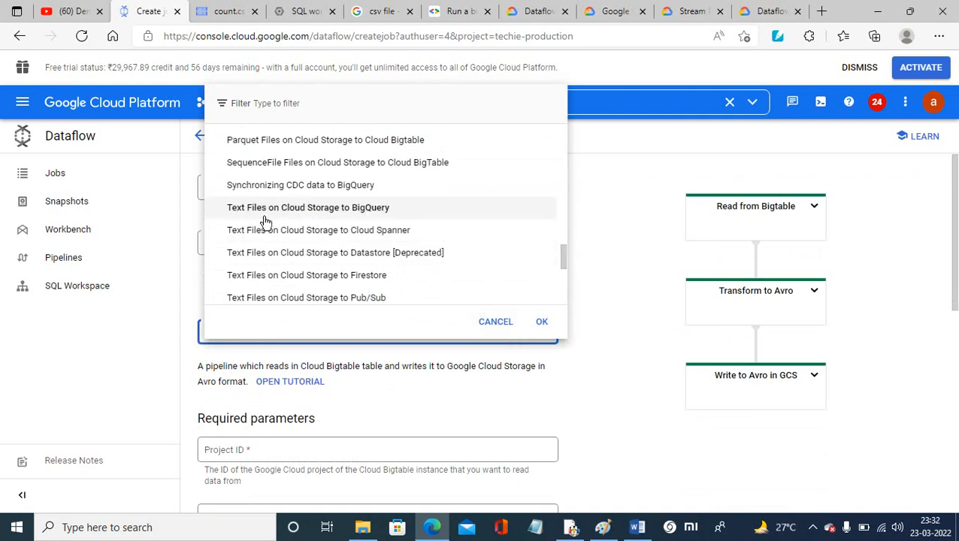
pyautogui.click(366, 208)
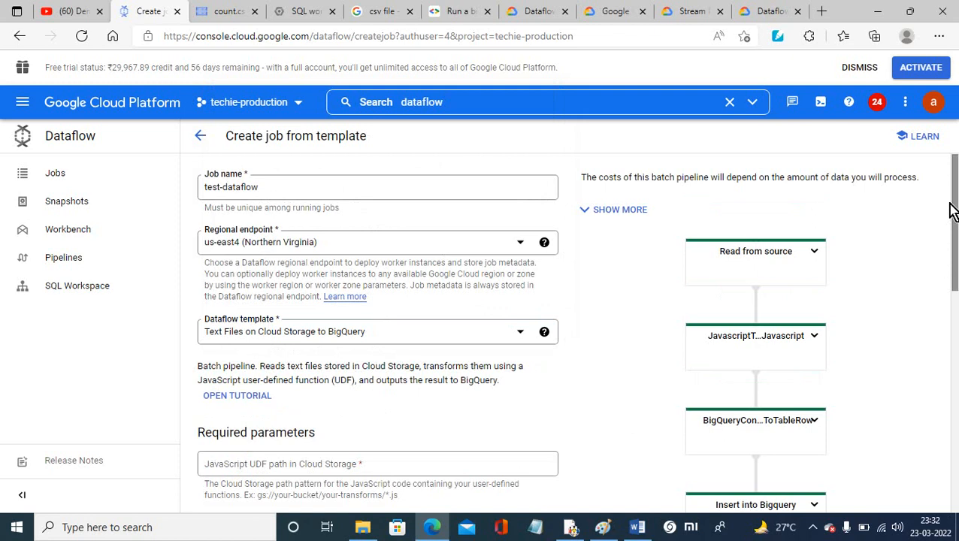
# - Copy the gsutil URI of testtransform.js from the bucket's Data folder and enter gs://test-datapipeline-01/Data/testtransform.js as the job's JavaScript UDF path
pyautogui.moveTo(955, 214); pyautogui.dragTo(956, 271)
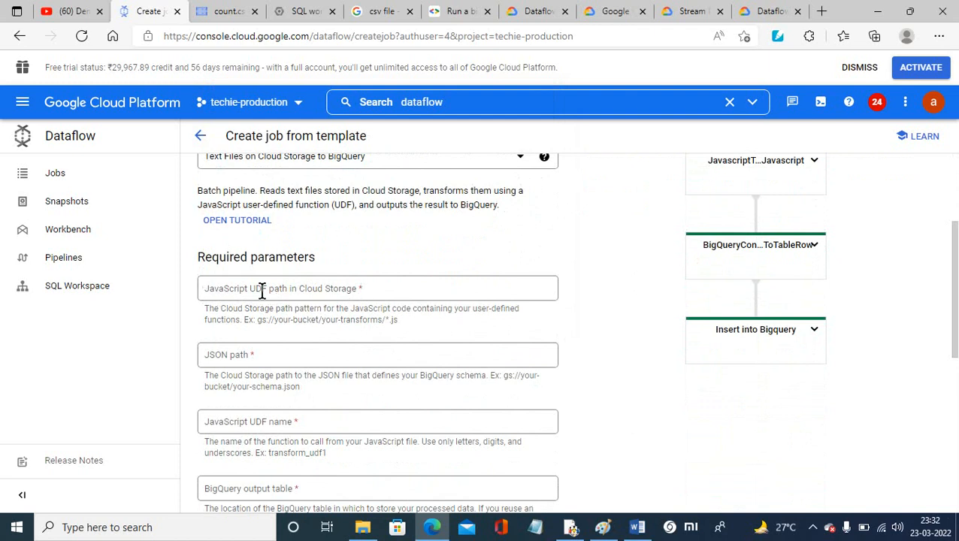
pyautogui.click(215, 11)
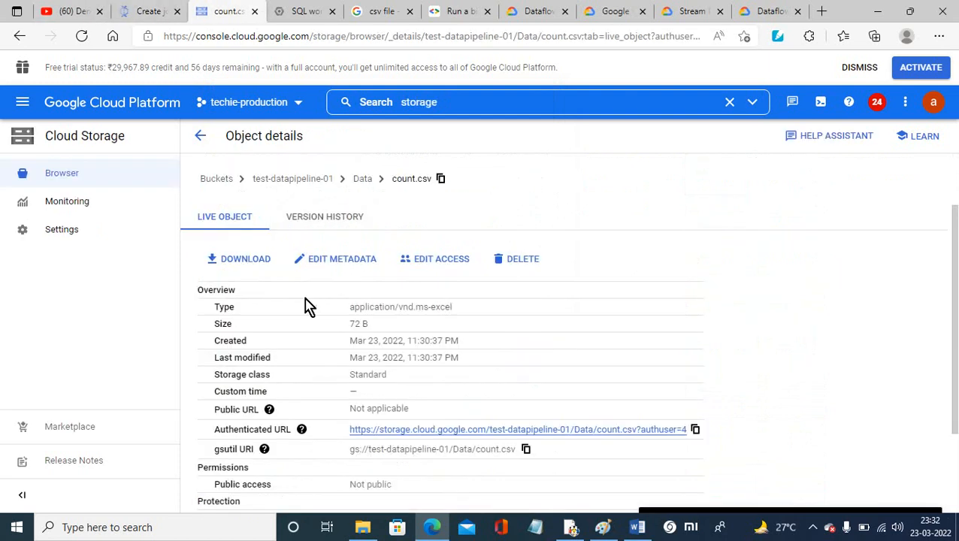
pyautogui.click(364, 180)
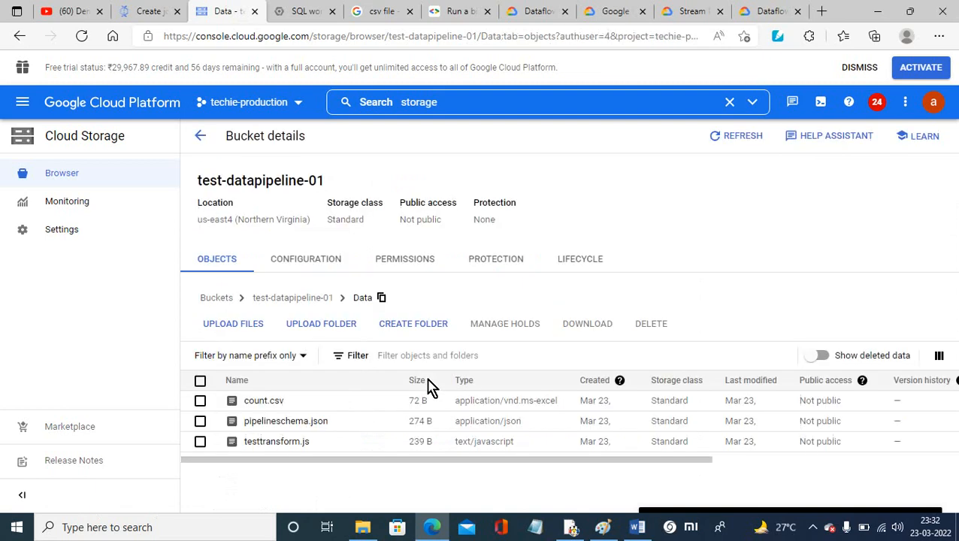
pyautogui.click(278, 443)
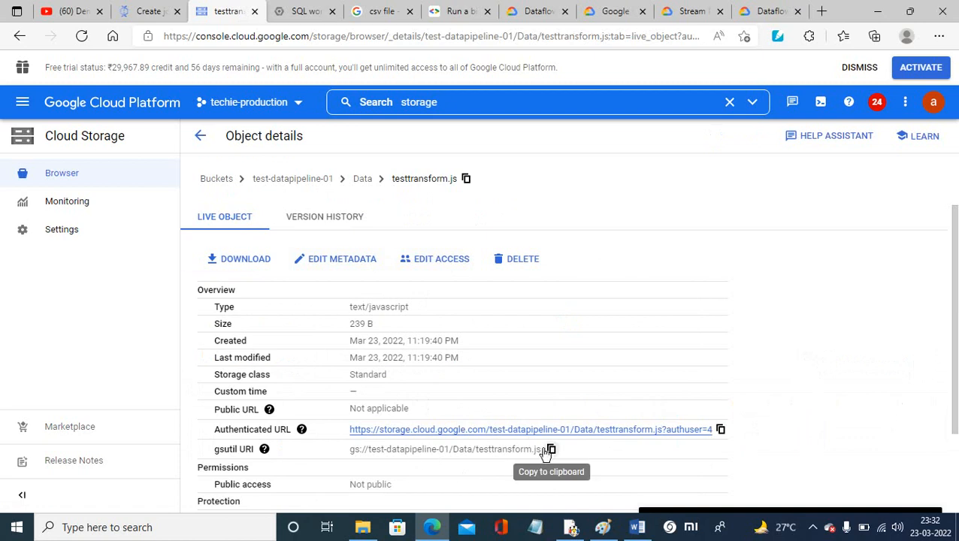
pyautogui.click(552, 451)
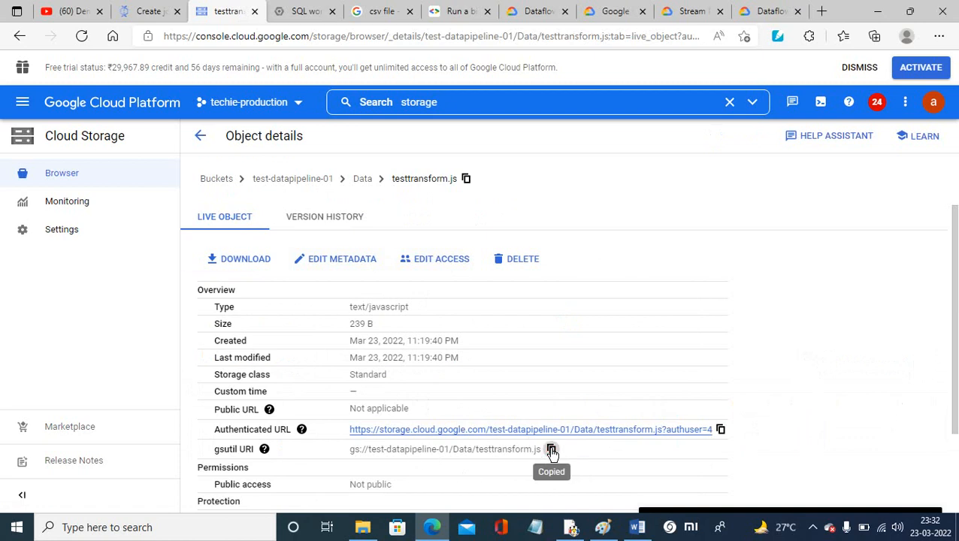
pyautogui.click(159, 16)
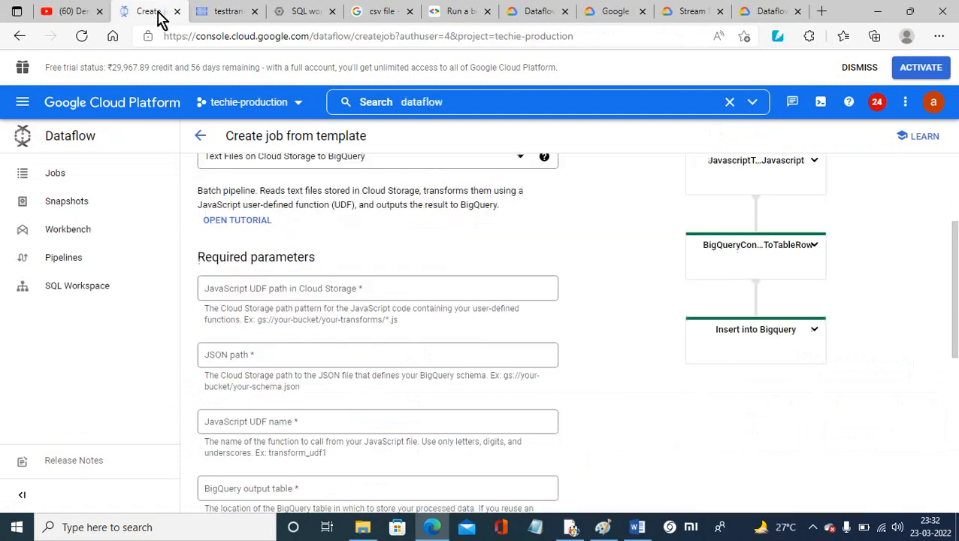
pyautogui.click(259, 290)
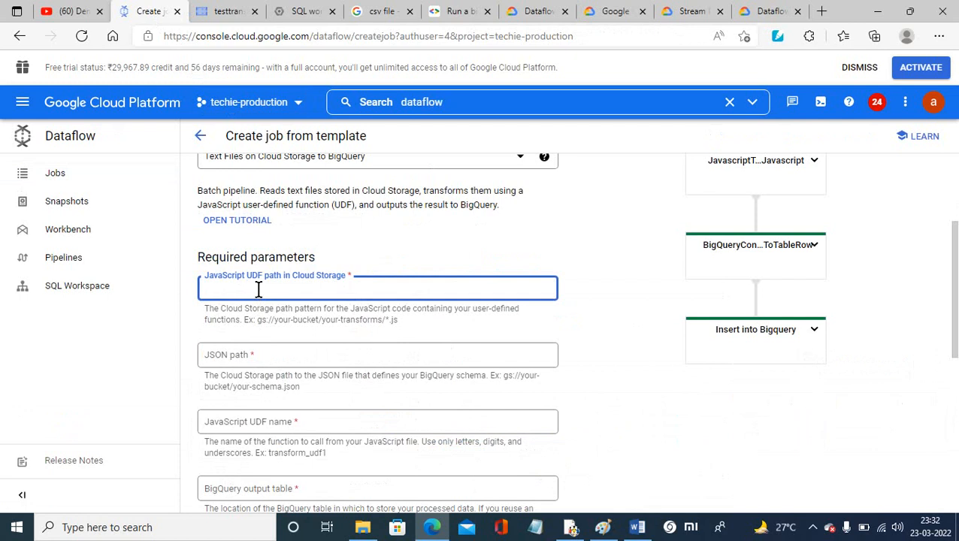
pyautogui.hotkey('ctrl', 'v')
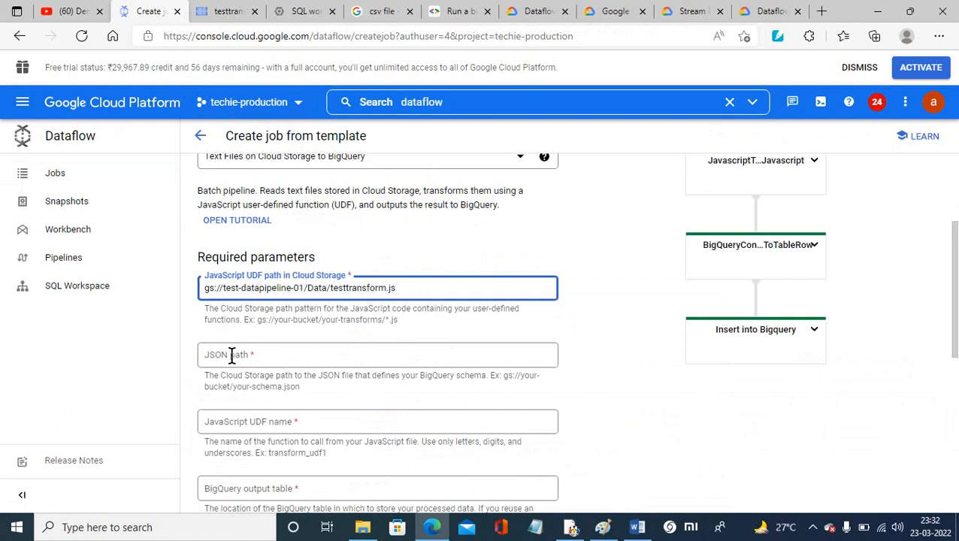
# - Copy the gsutil URI of pipelineschema.json from the bucket's Data folder and enter gs://test-datapipeline-01/Data/pipelineschema.json as the job's JSON path
pyautogui.click(228, 11)
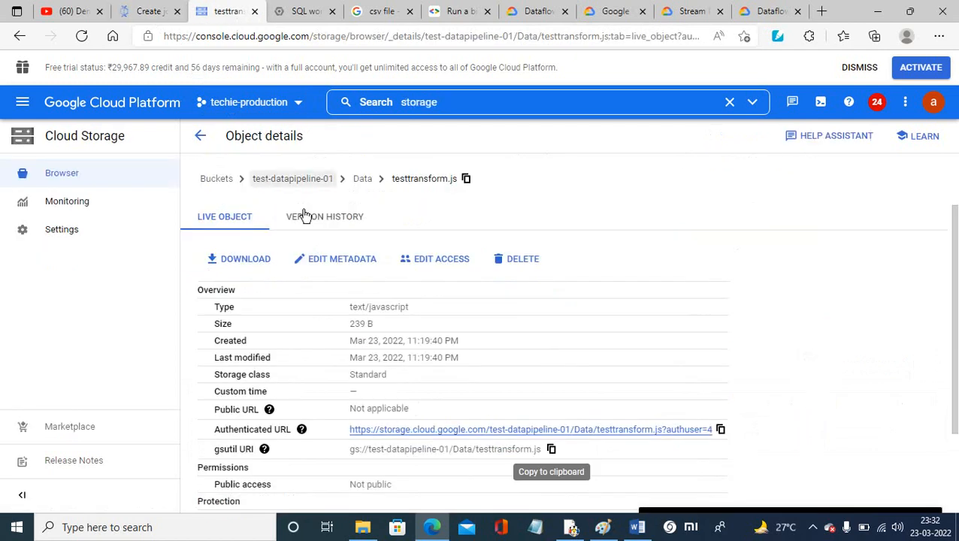
pyautogui.click(363, 180)
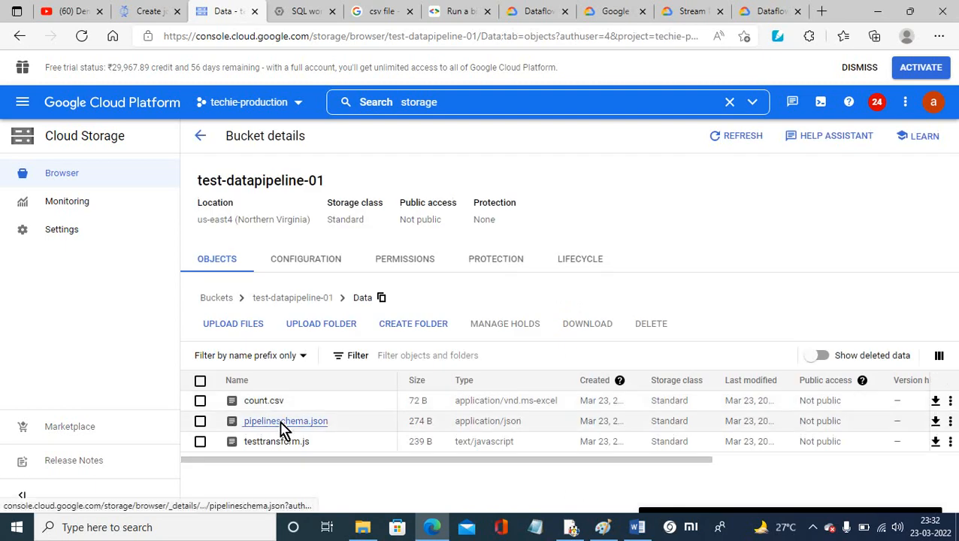
pyautogui.click(281, 426)
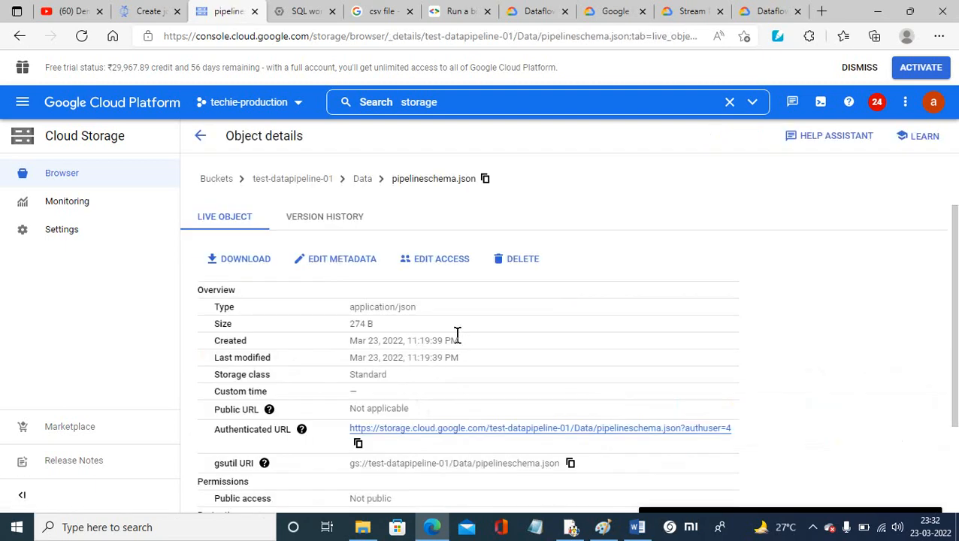
pyautogui.click(570, 463)
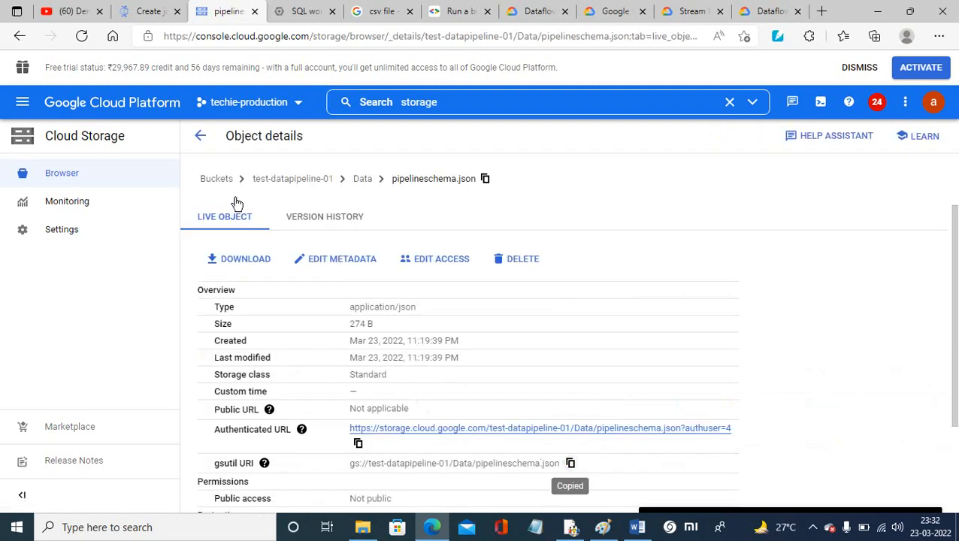
pyautogui.click(154, 12)
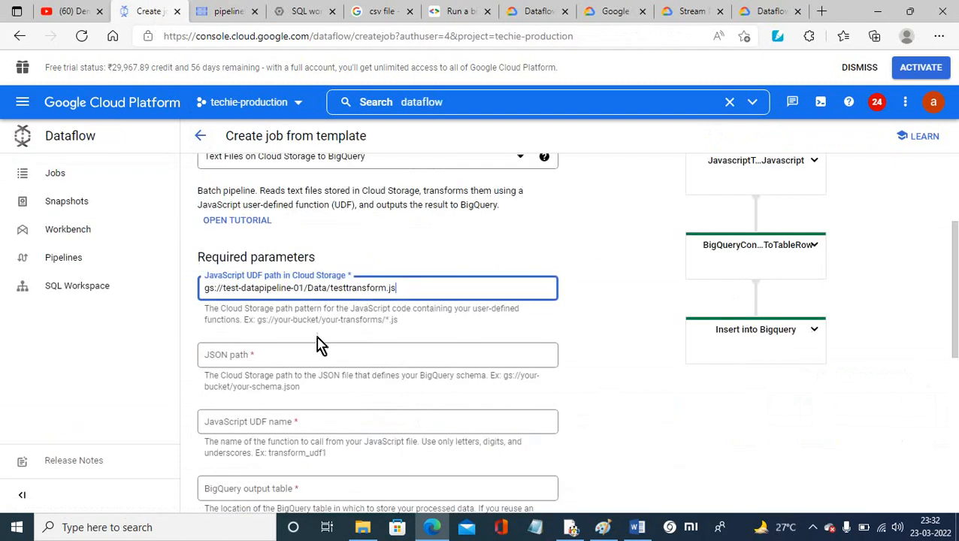
pyautogui.click(272, 361)
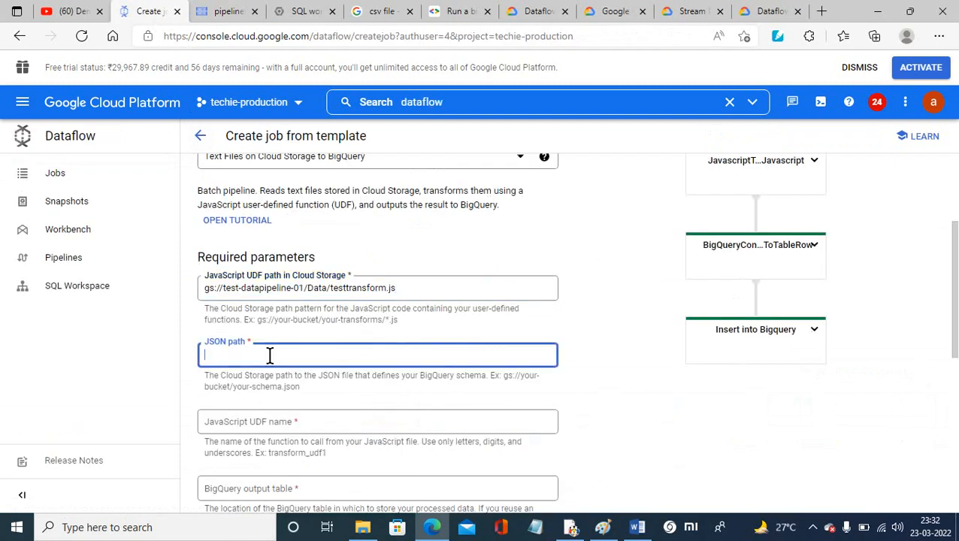
pyautogui.hotkey('ctrl', 'v')
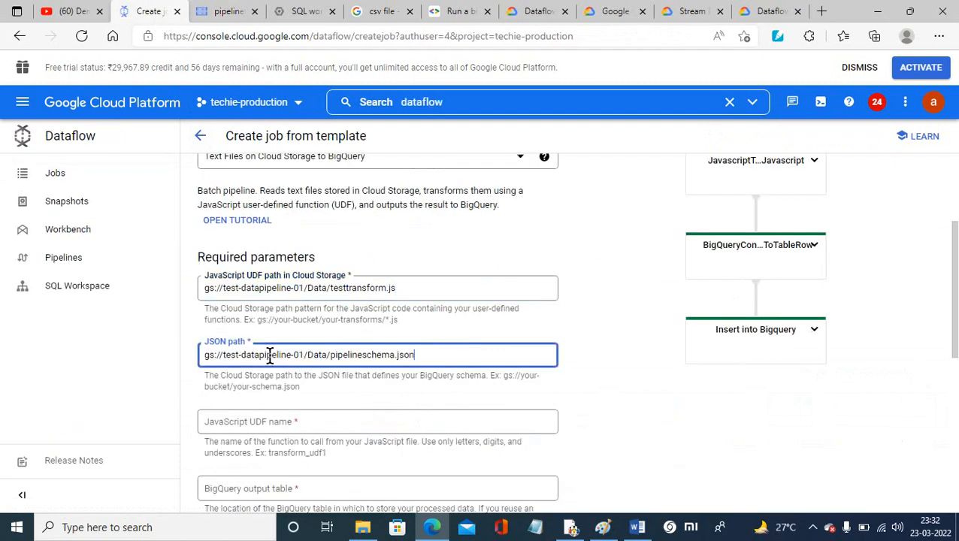
# - Copy the path of testtransform.js from the bucket's Data folder and enter only testtransform as the job's JavaScript UDF name
pyautogui.click(228, 426)
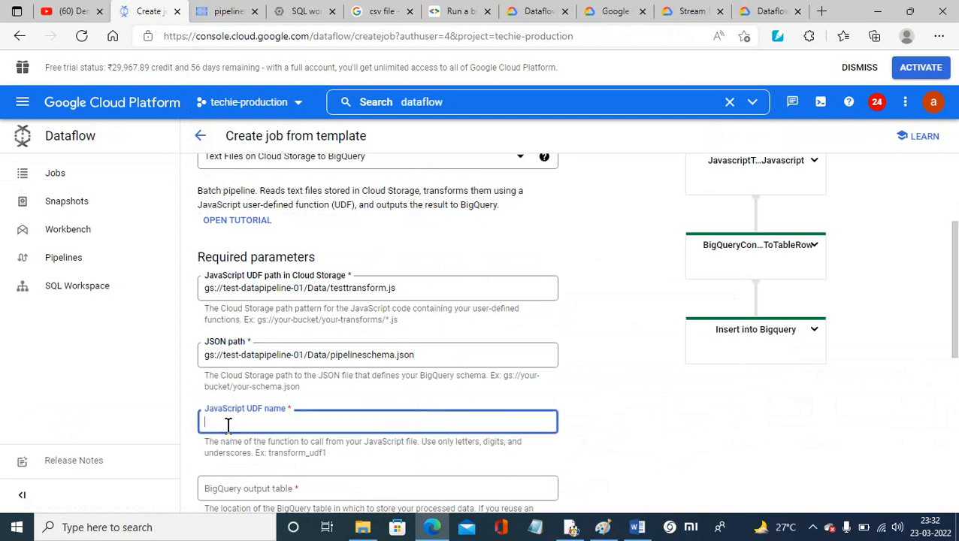
pyautogui.click(220, 15)
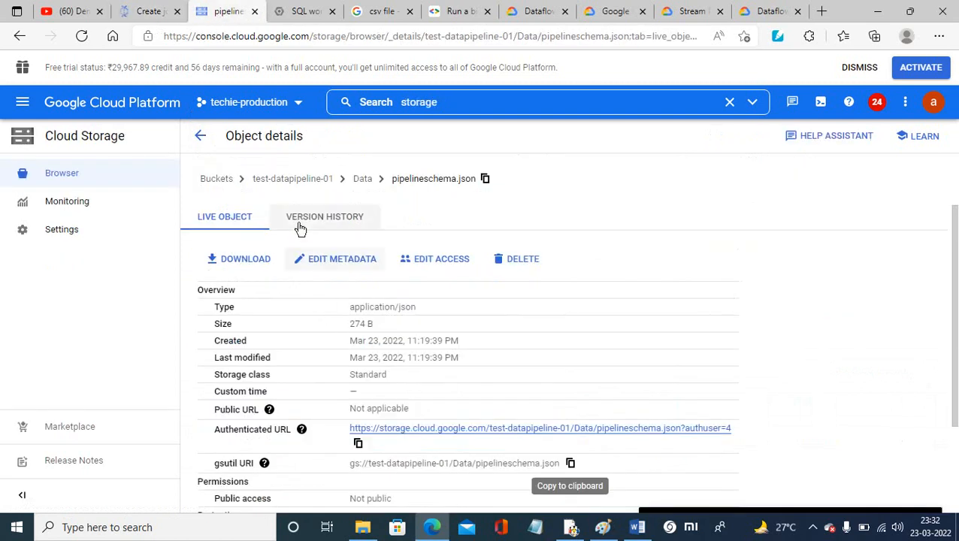
pyautogui.click(363, 181)
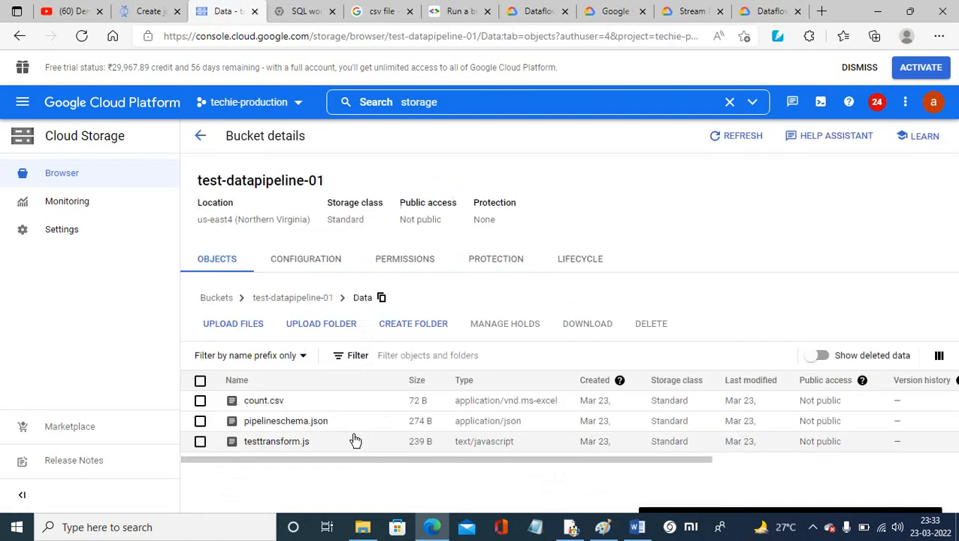
pyautogui.click(277, 444)
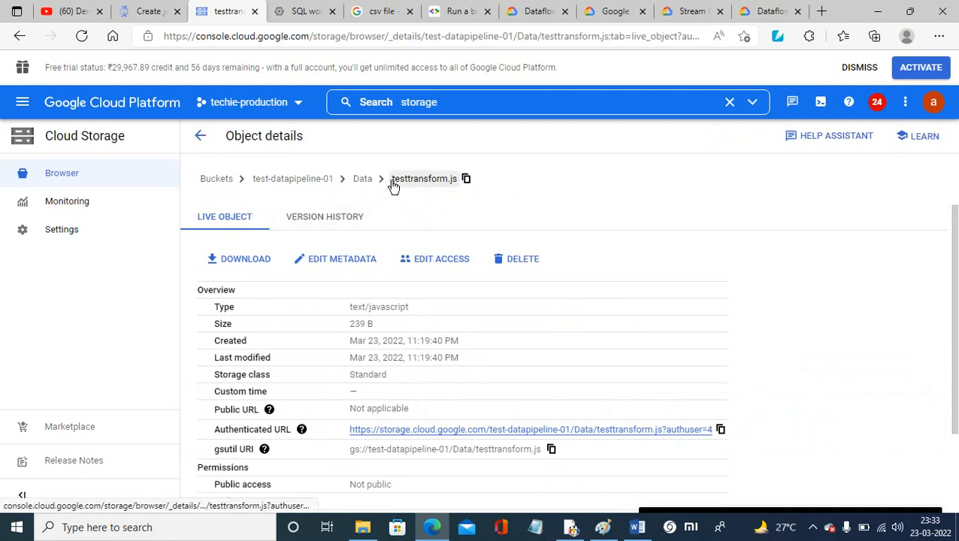
pyautogui.click(471, 184)
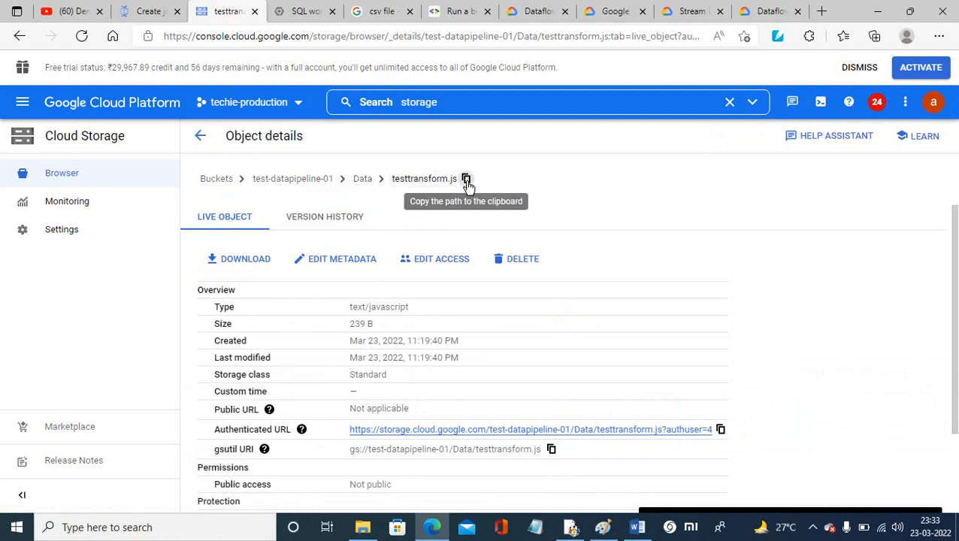
pyautogui.click(146, 12)
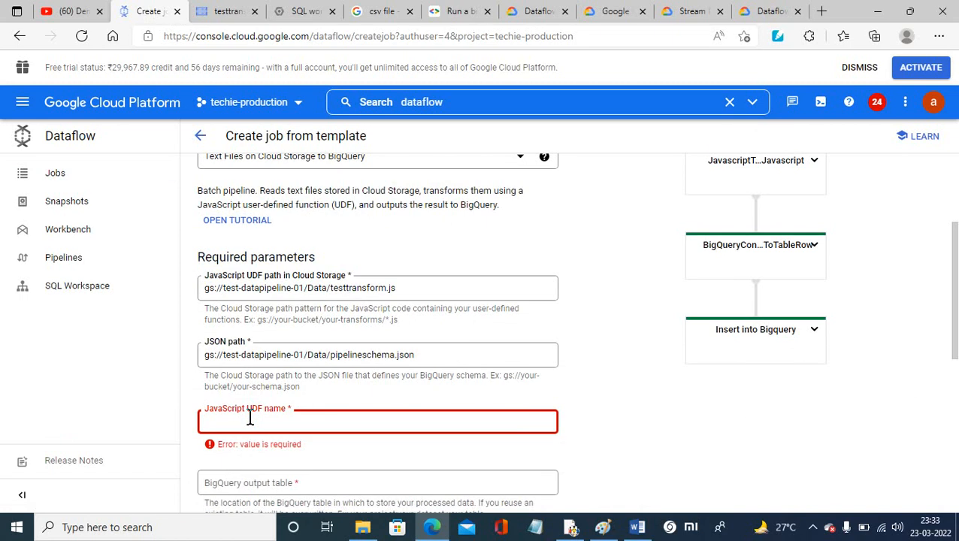
pyautogui.hotkey('ctrl', 'v')
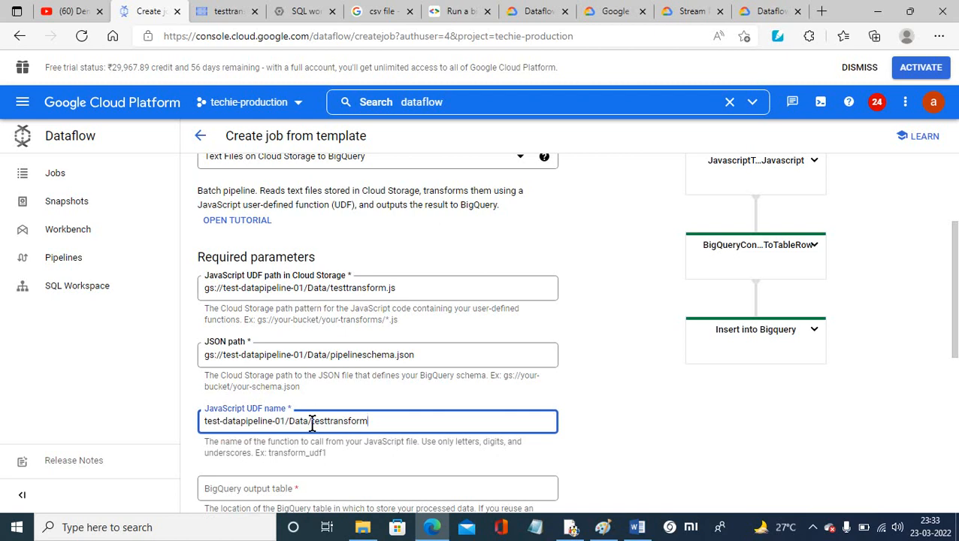
pyautogui.moveTo(312, 423); pyautogui.dragTo(197, 436)
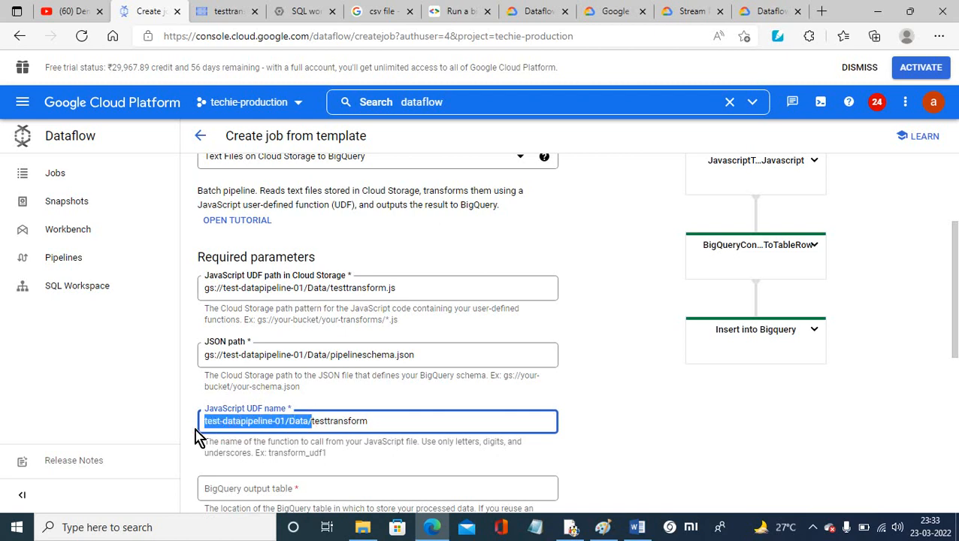
pyautogui.press('BackSpace')
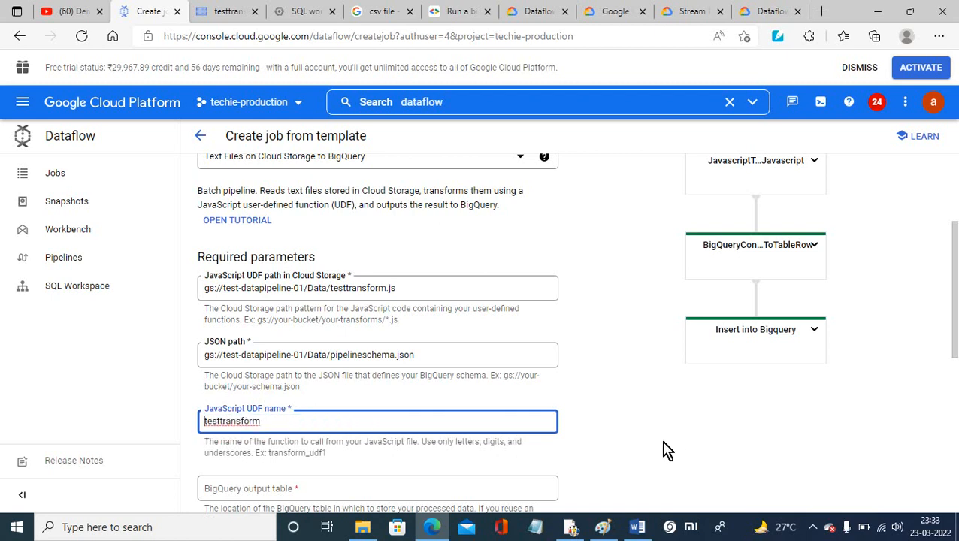
pyautogui.click(632, 440)
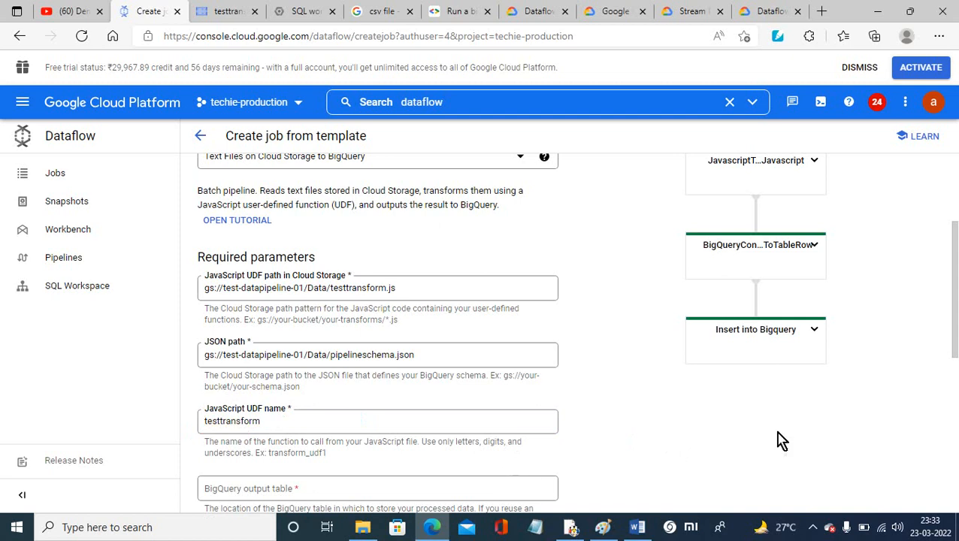
# - Check the example value for the BigQuery output table in the Dataflow-pipeline.docx Word document and return to the browser
pyautogui.moveTo(956, 297); pyautogui.dragTo(956, 357)
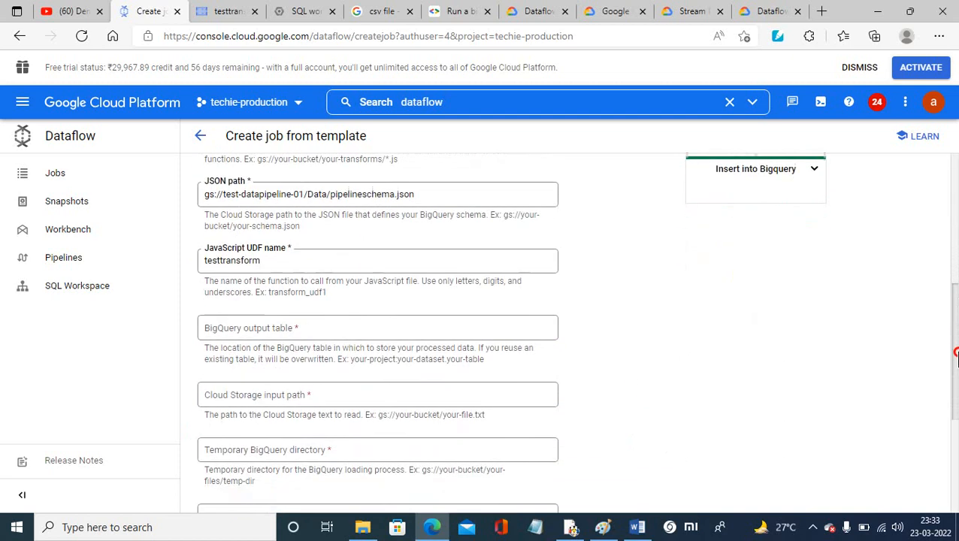
pyautogui.click(638, 529)
pyautogui.moveTo(953, 196); pyautogui.dragTo(955, 284)
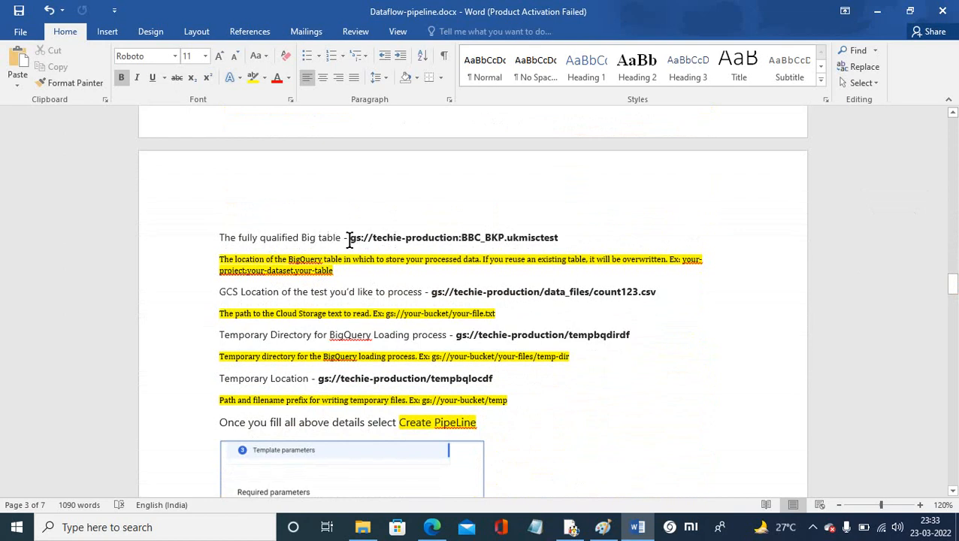
pyautogui.click(432, 527)
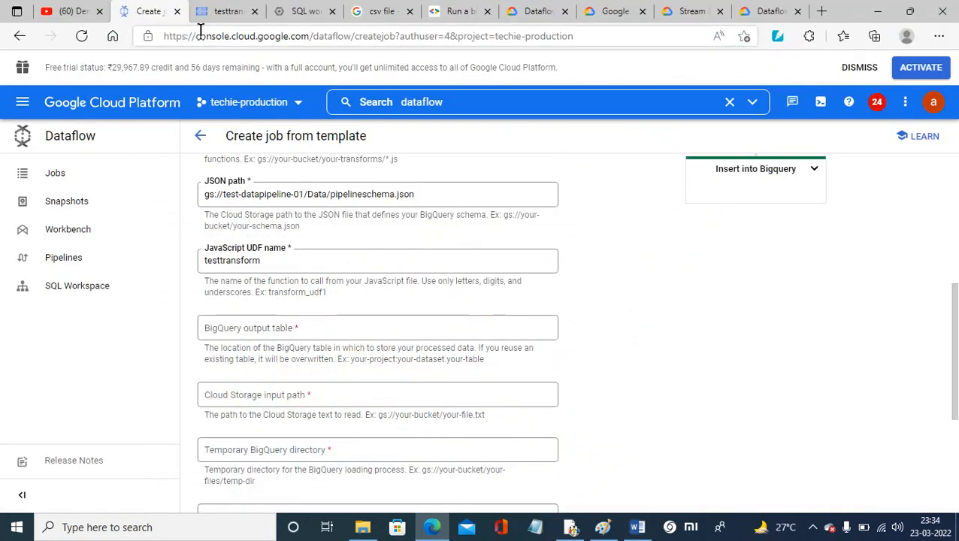
# - Open the 311_service_requests table of the austin_311 dataset in bigquery-public-data in BigQuery and look through its schema
pyautogui.click(292, 14)
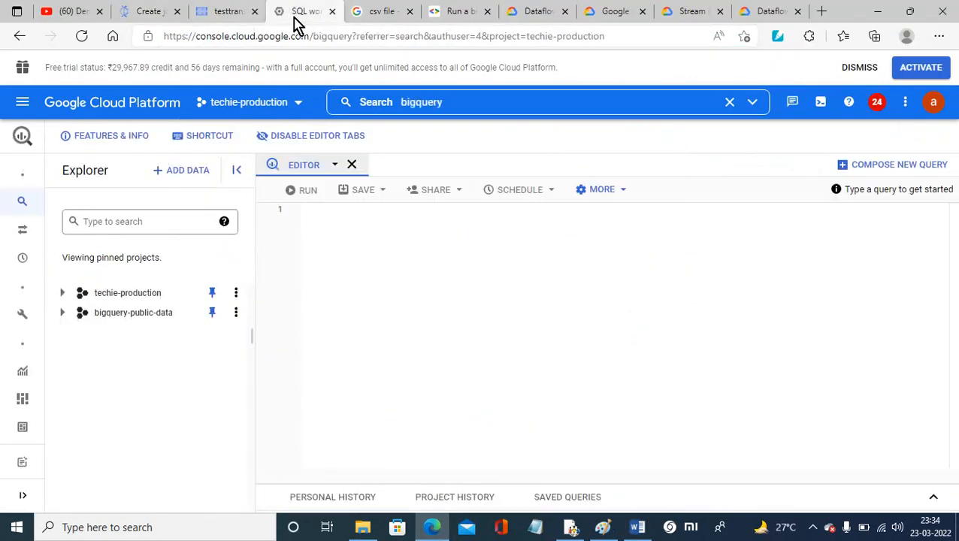
pyautogui.doubleClick(117, 316)
pyautogui.click(65, 313)
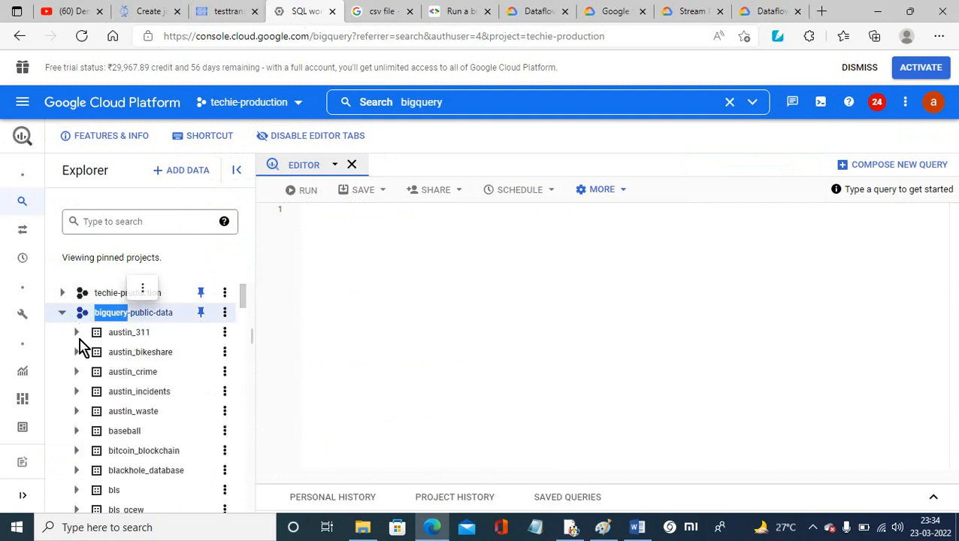
pyautogui.click(77, 334)
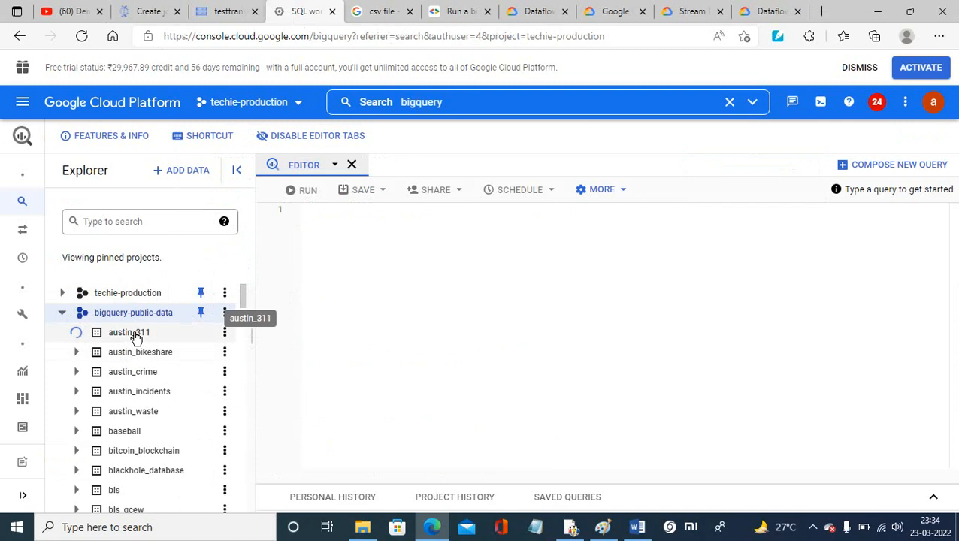
pyautogui.click(159, 353)
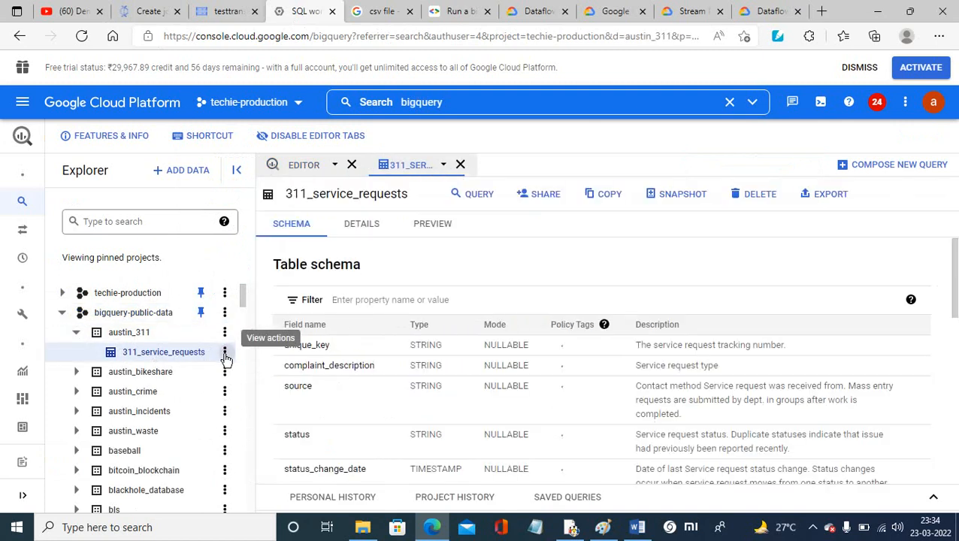
pyautogui.click(225, 353)
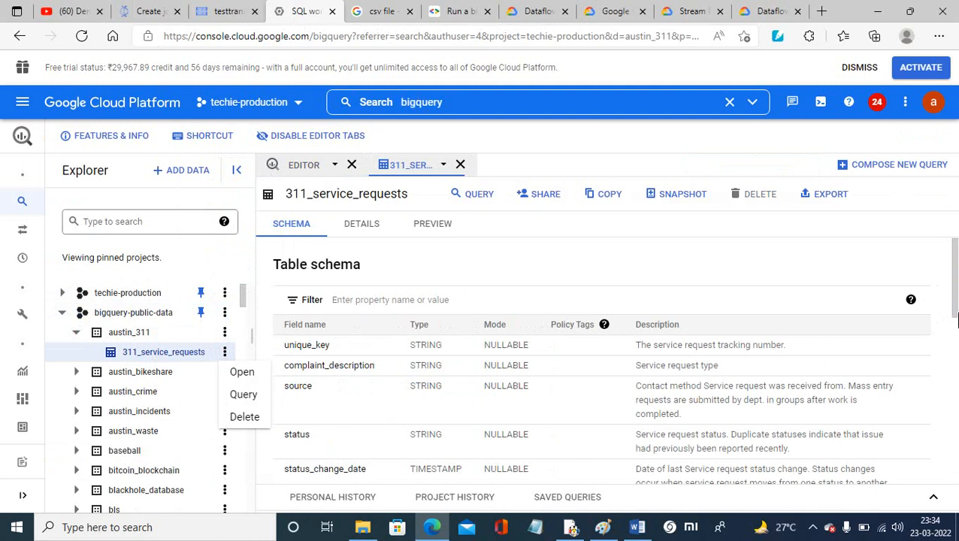
pyautogui.click(956, 299)
pyautogui.moveTo(956, 297); pyautogui.dragTo(956, 470)
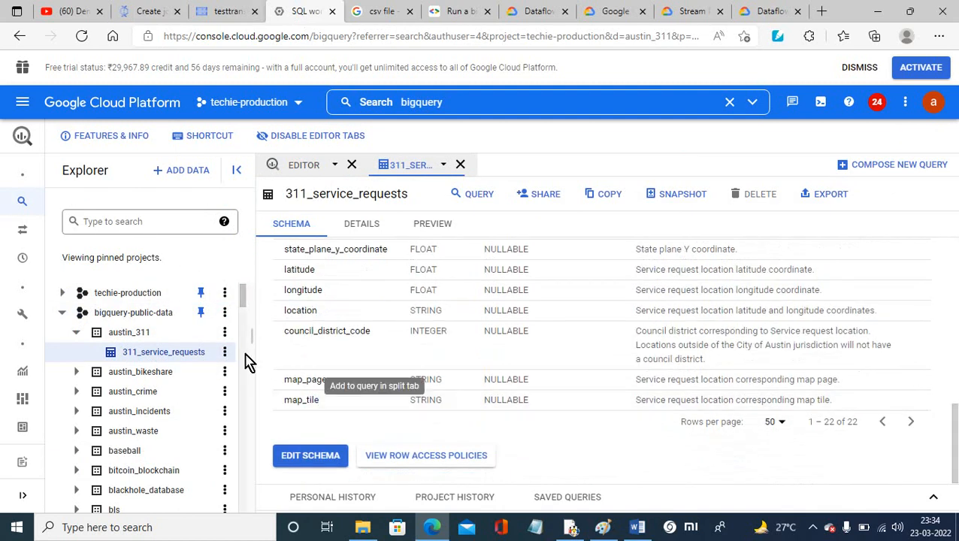
# - View the details of the 311_service_requests table and highlight its Table ID
pyautogui.click(363, 224)
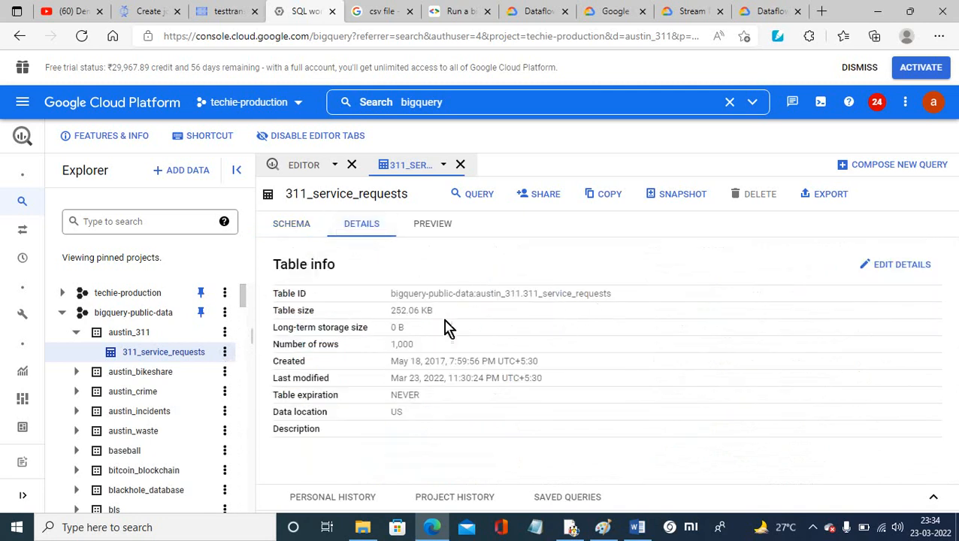
pyautogui.moveTo(618, 296); pyautogui.dragTo(394, 306)
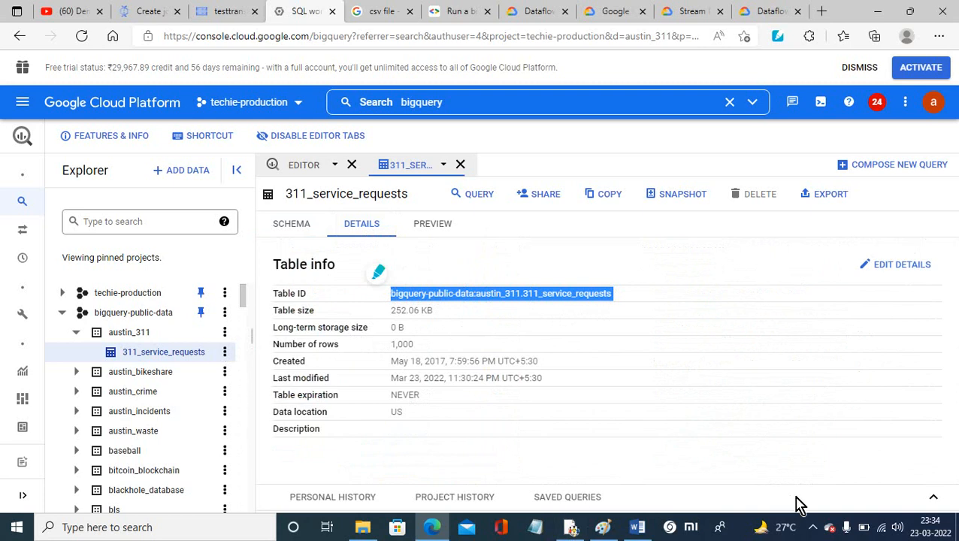
pyautogui.click(815, 528)
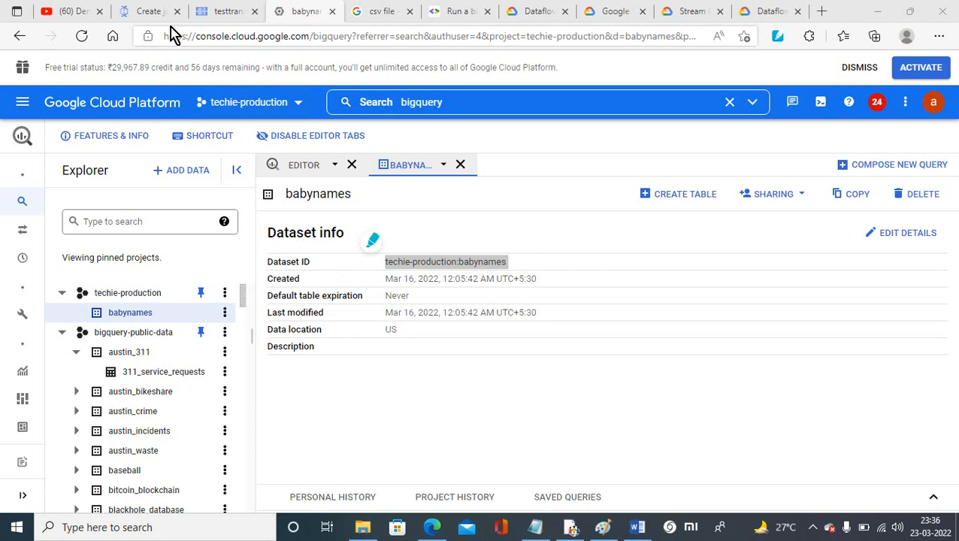
# - Enter techie-production:babynames as the Dataflow job's BigQuery output table and prefix it with gs:// copied from the JSON path
pyautogui.click(150, 16)
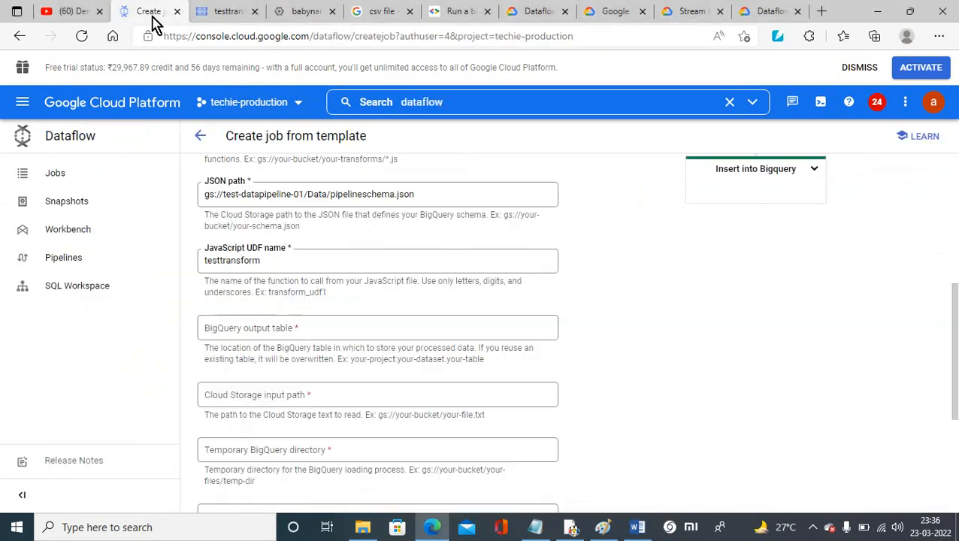
pyautogui.click(238, 331)
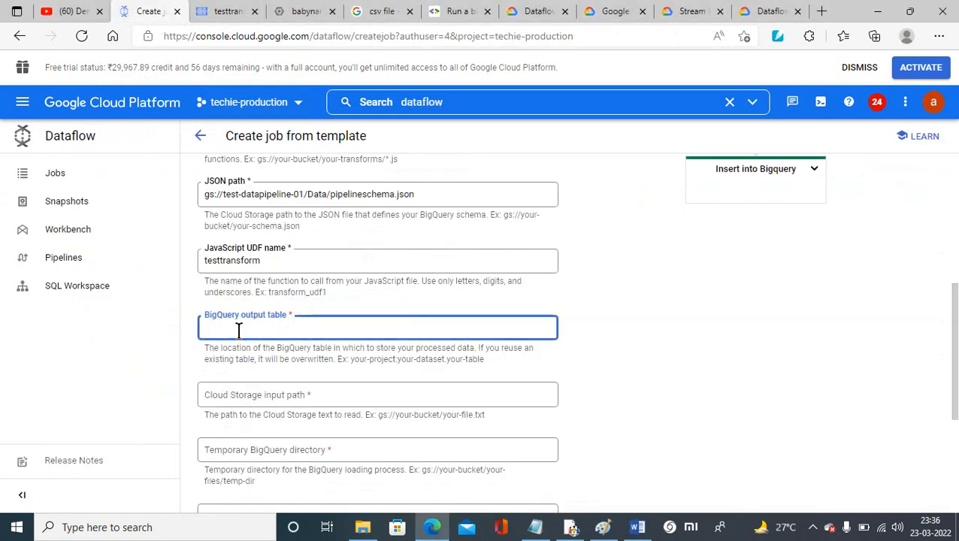
pyautogui.write('techie-production:babynames')
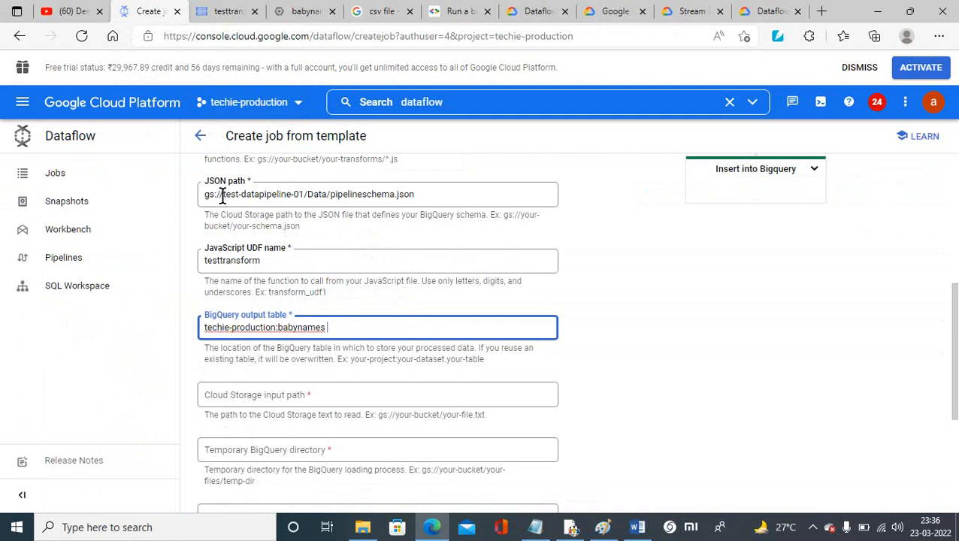
pyautogui.moveTo(224, 196); pyautogui.dragTo(200, 196)
pyautogui.hotkey('ctrl', 'c')
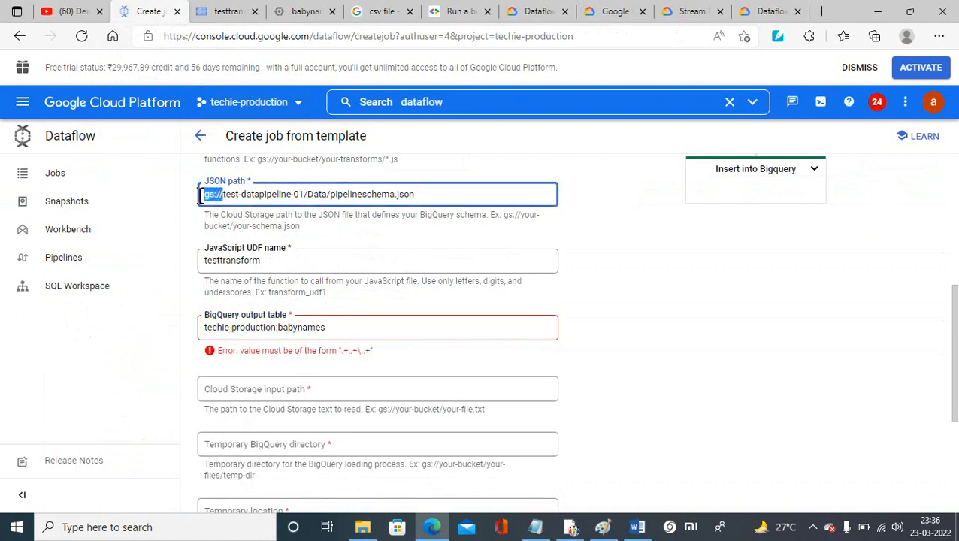
pyautogui.click(203, 327)
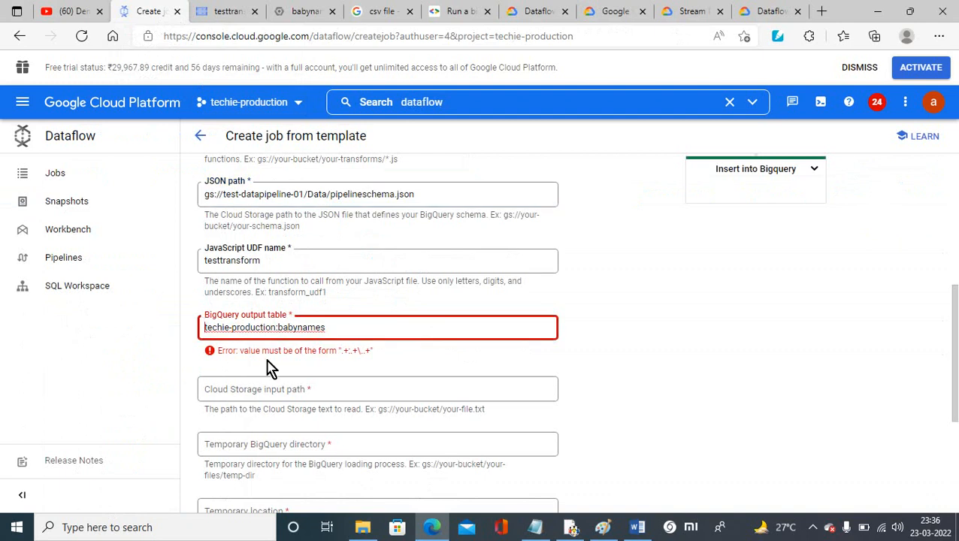
pyautogui.hotkey('ctrl', 'v')
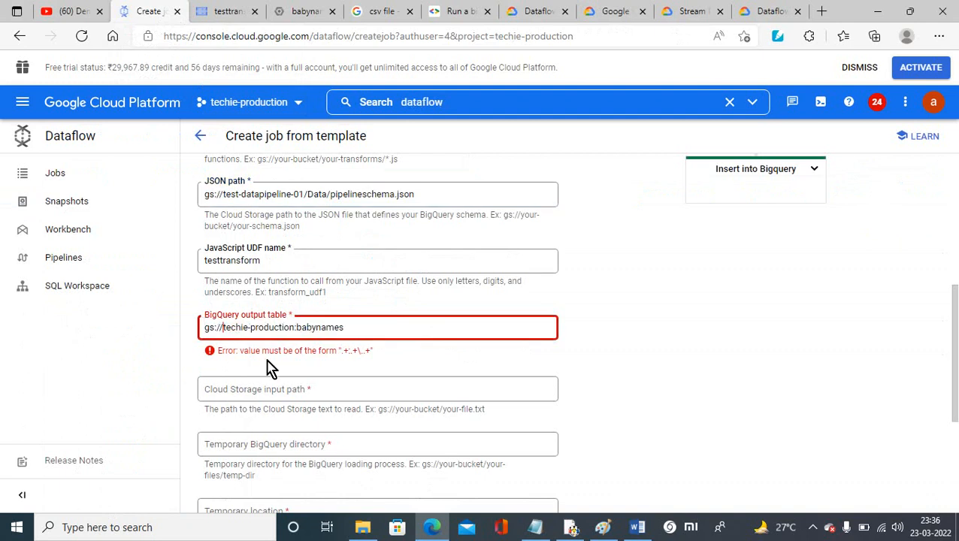
# - Create a folder named input at the root of the test-datapipeline-01 bucket in Cloud Storage
pyautogui.click(451, 355)
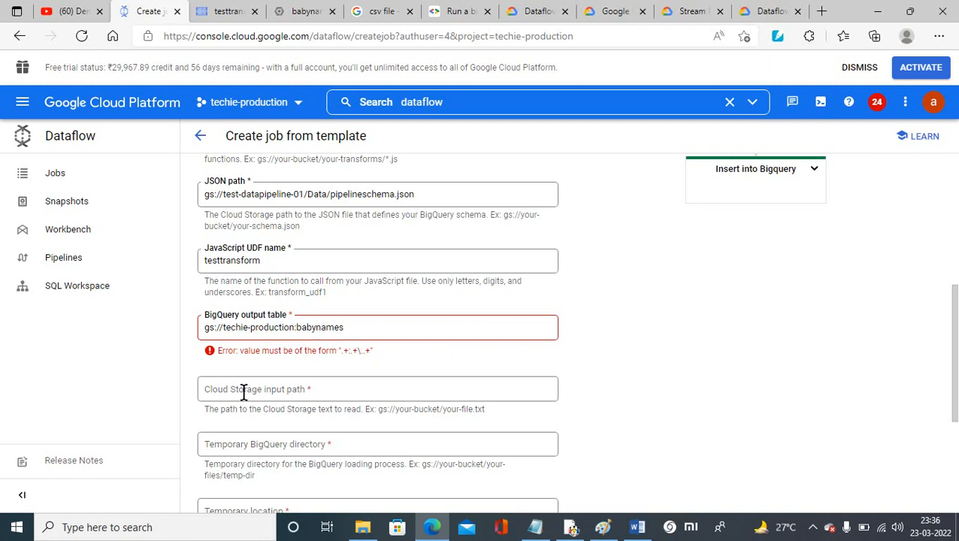
pyautogui.click(273, 393)
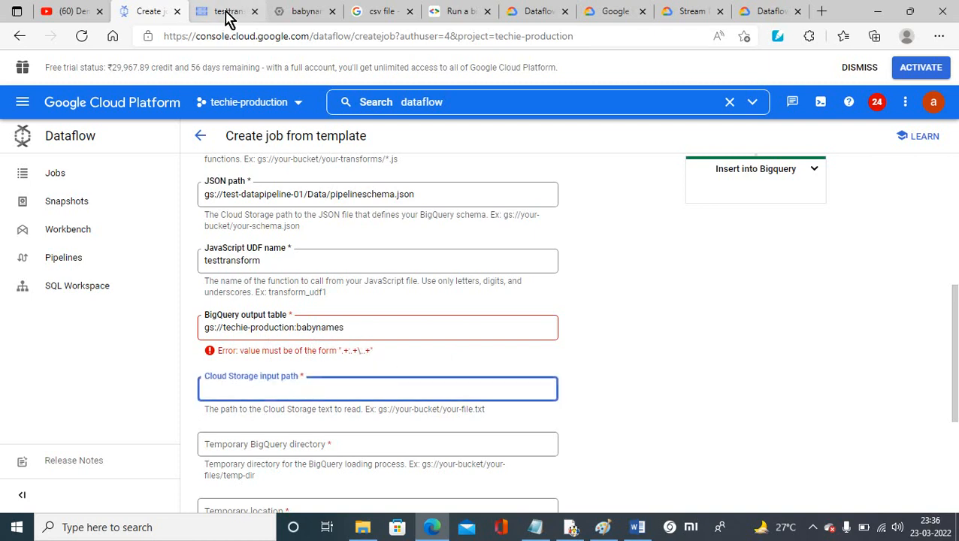
pyautogui.click(297, 15)
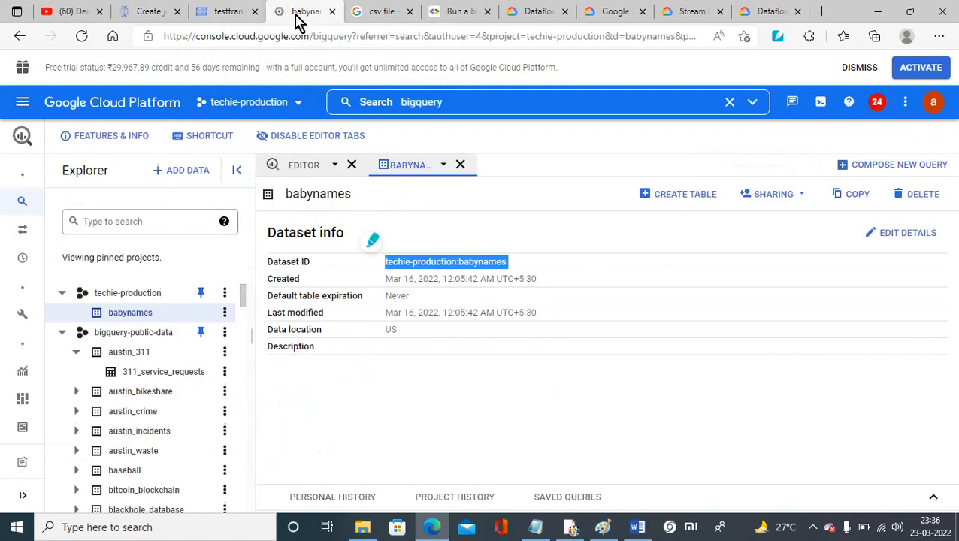
pyautogui.click(226, 15)
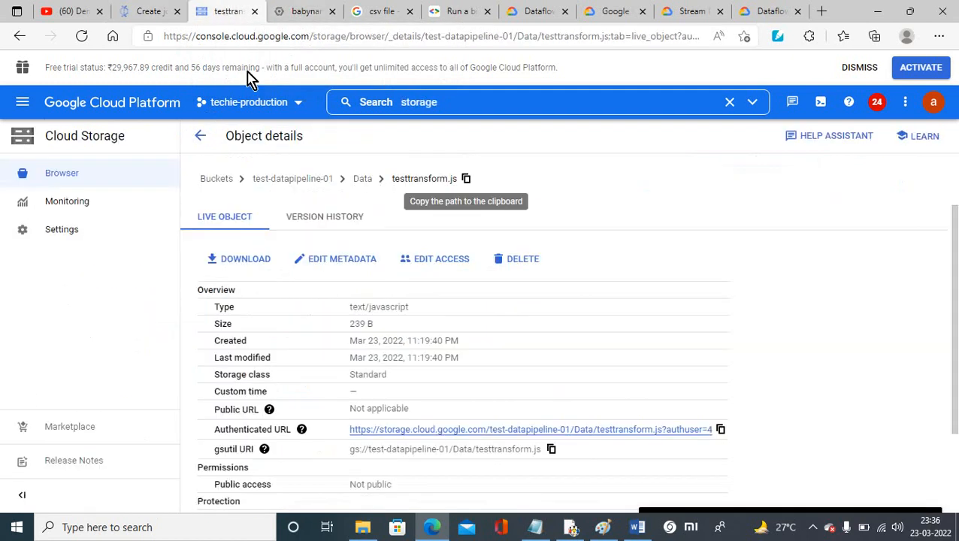
pyautogui.click(284, 184)
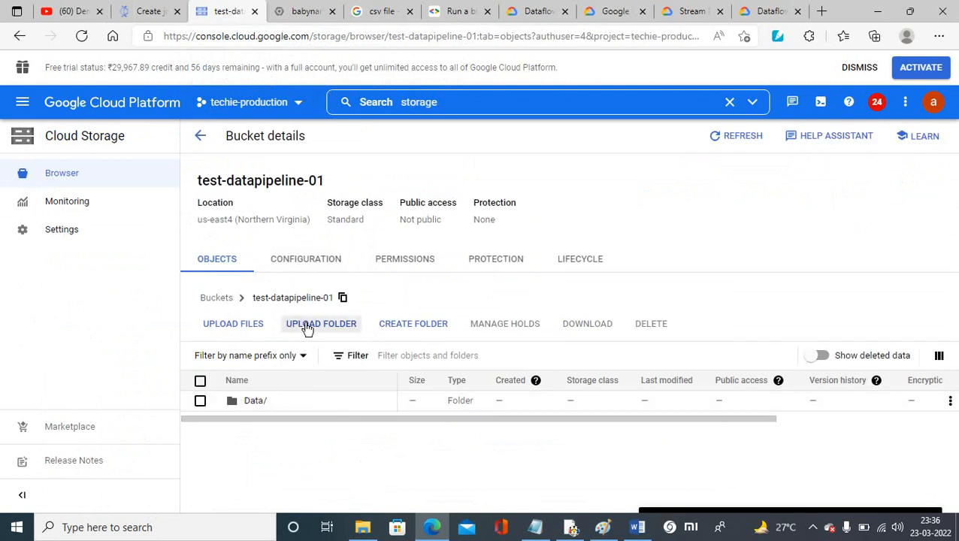
pyautogui.click(410, 329)
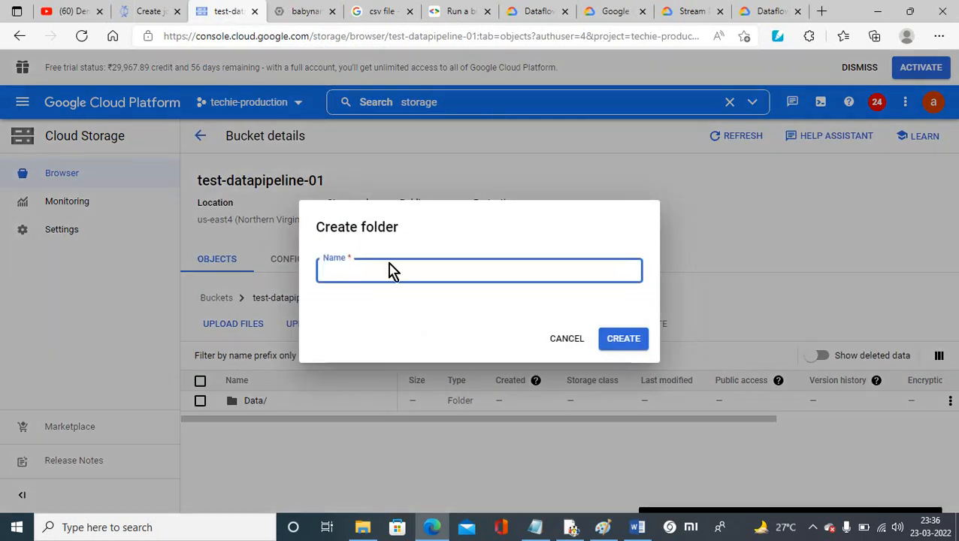
pyautogui.write('in')
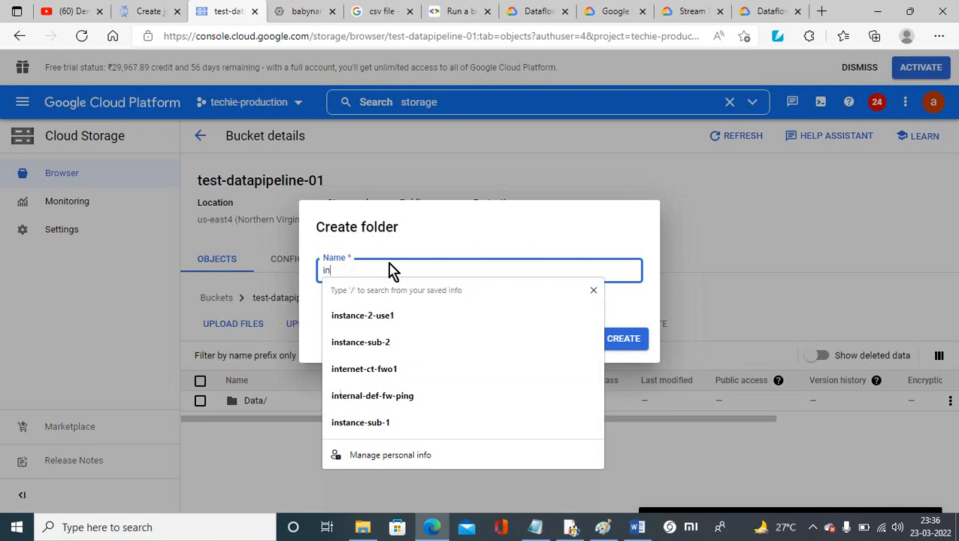
pyautogui.write('put')
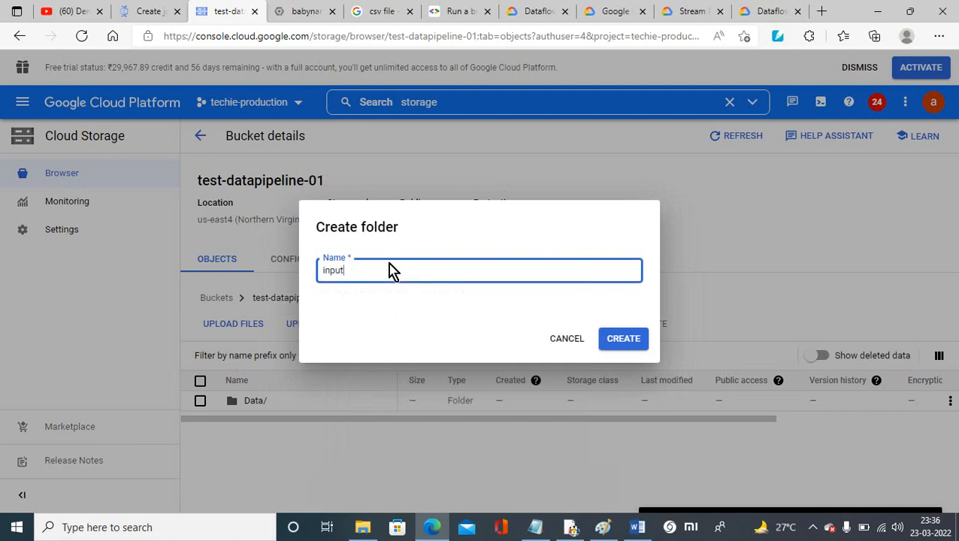
pyautogui.click(631, 340)
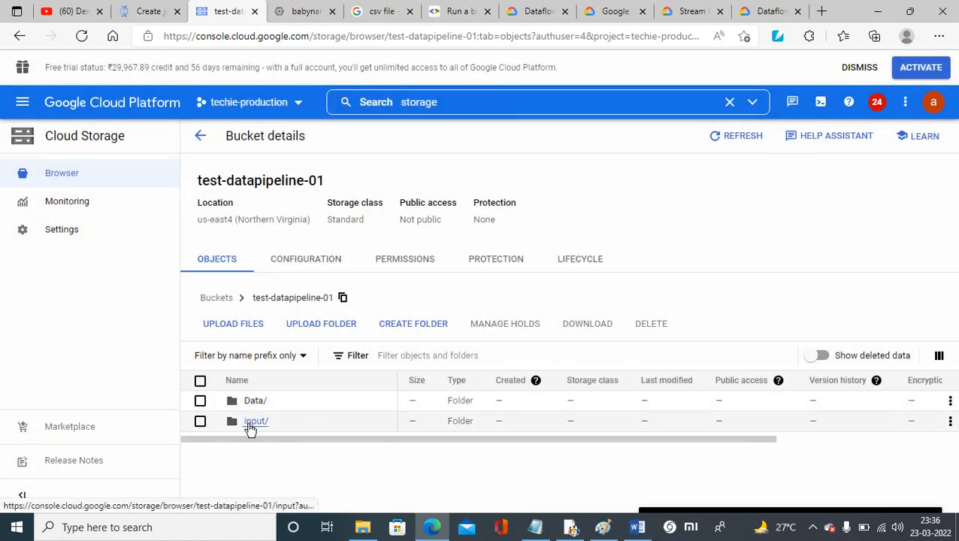
# - Copy the gsutil URI of the test-datapipeline-01 bucket from its configuration details and return to the bucket's object list
pyautogui.click(252, 423)
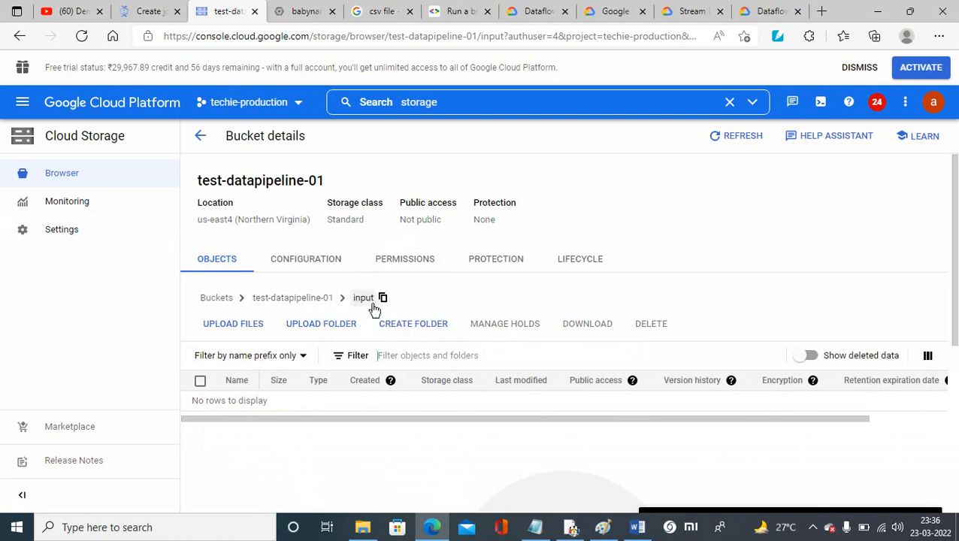
pyautogui.click(284, 258)
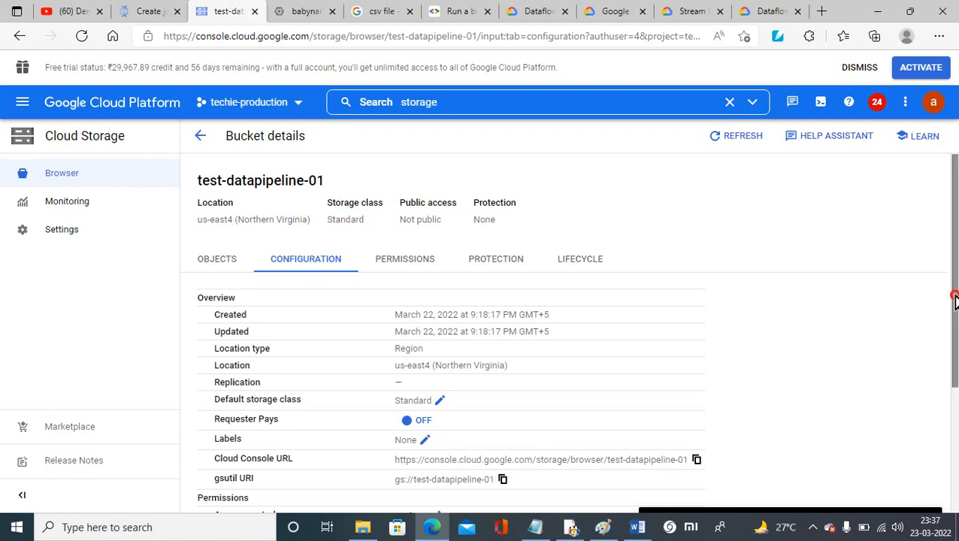
pyautogui.moveTo(953, 294); pyautogui.dragTo(954, 358)
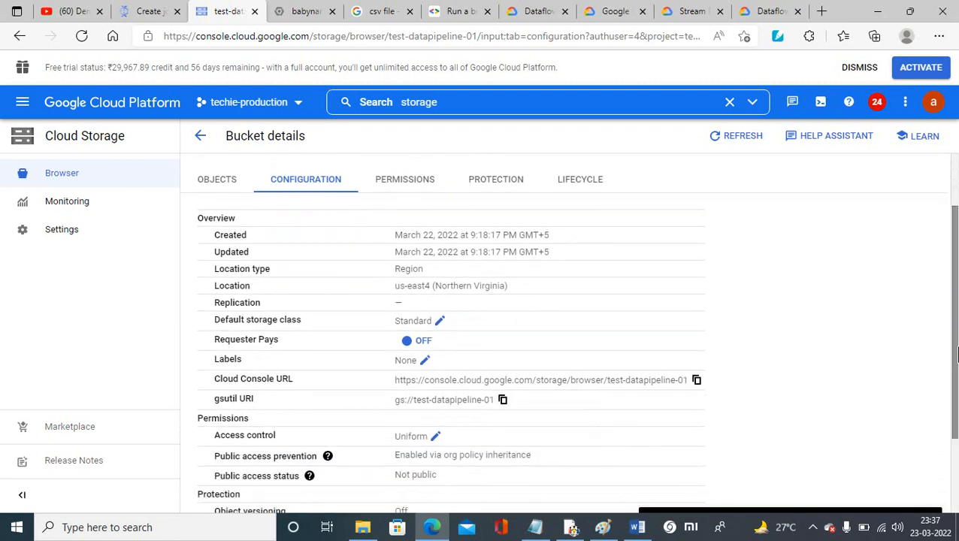
pyautogui.click(502, 403)
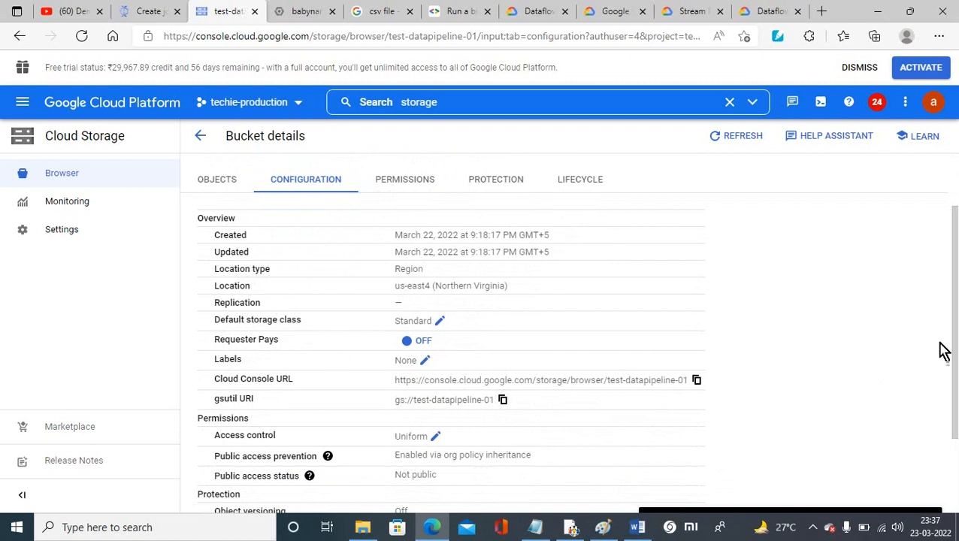
pyautogui.scroll(1, 953, 378)
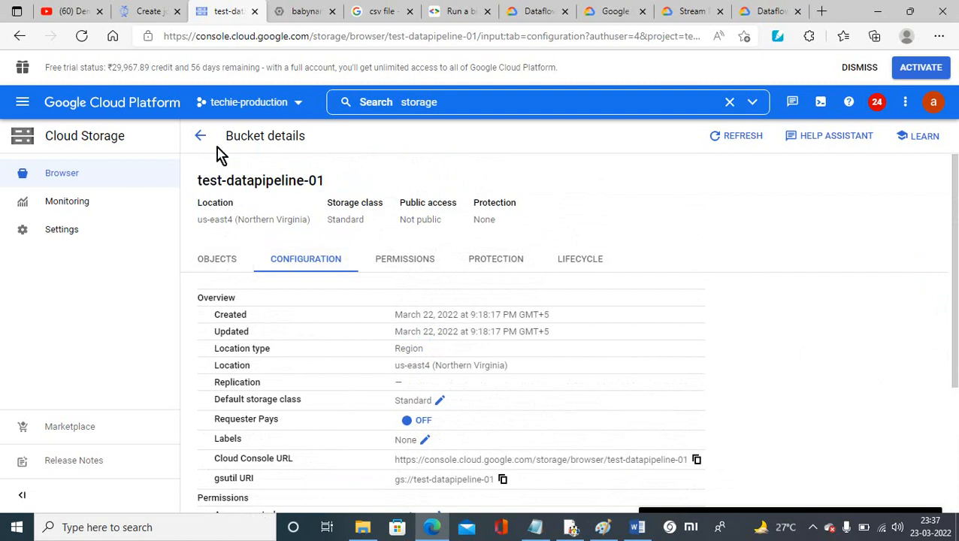
pyautogui.click(199, 139)
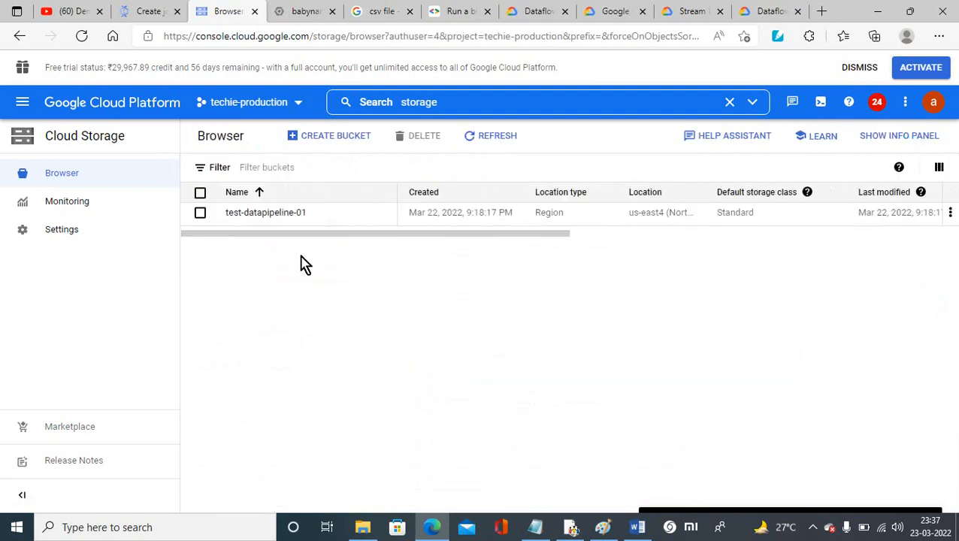
pyautogui.click(268, 214)
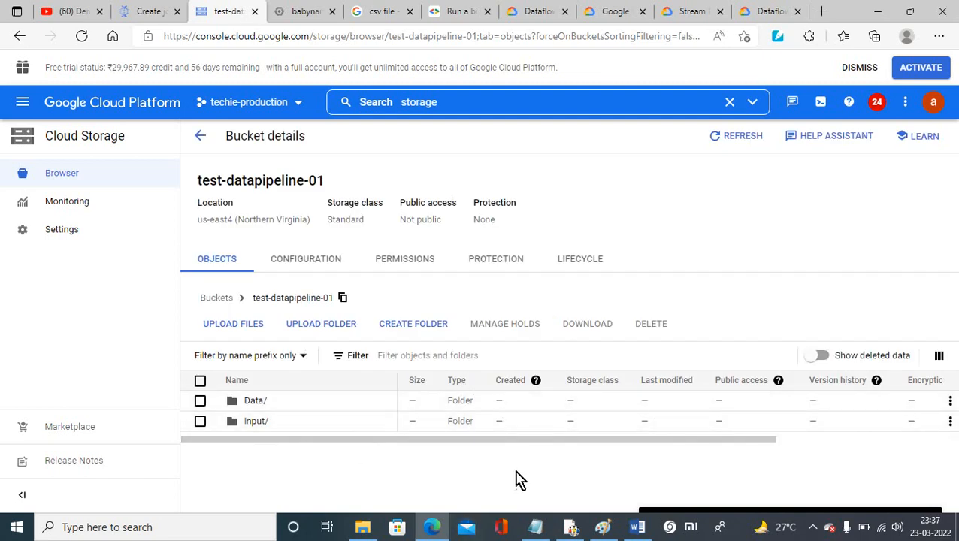
# - Enter gs://test-datapipeline-01/input as the Dataflow job's Cloud Storage input path
pyautogui.click(151, 12)
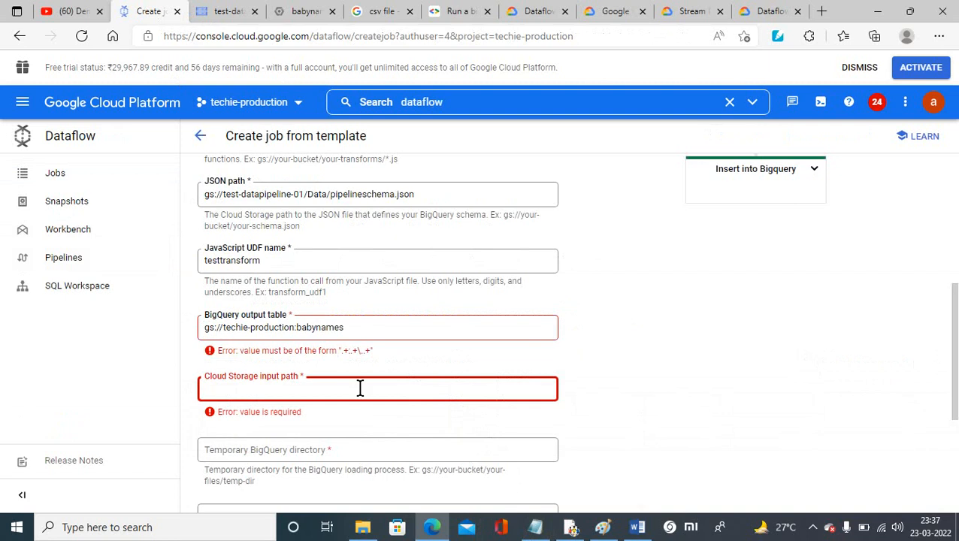
pyautogui.hotkey('ctrl', 'v')
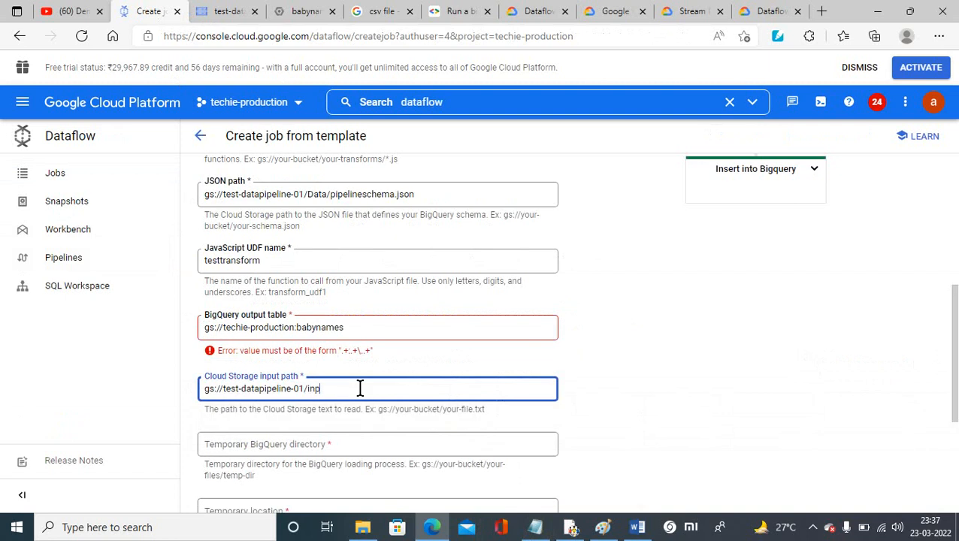
pyautogui.click(337, 450)
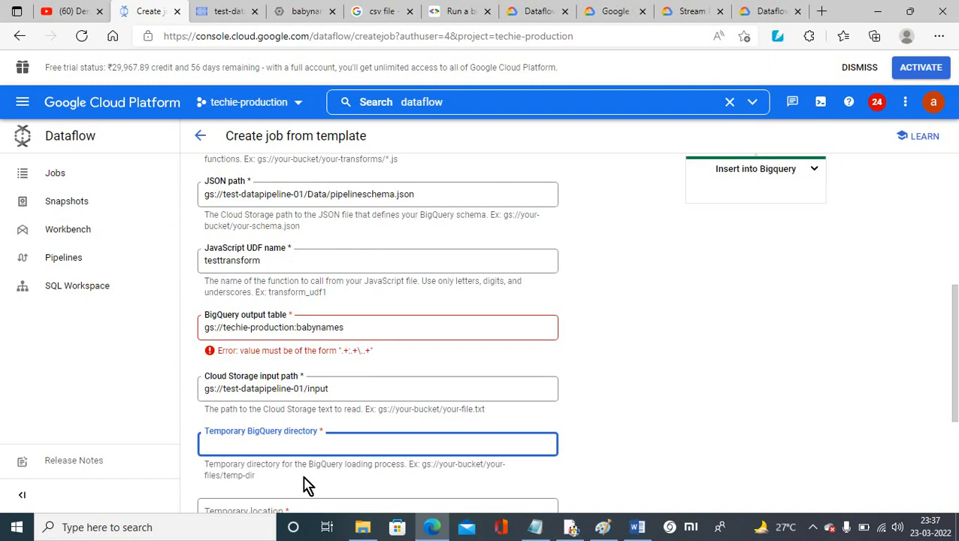
# - Create a folder named temp in the test-datapipeline-01 bucket
pyautogui.click(216, 12)
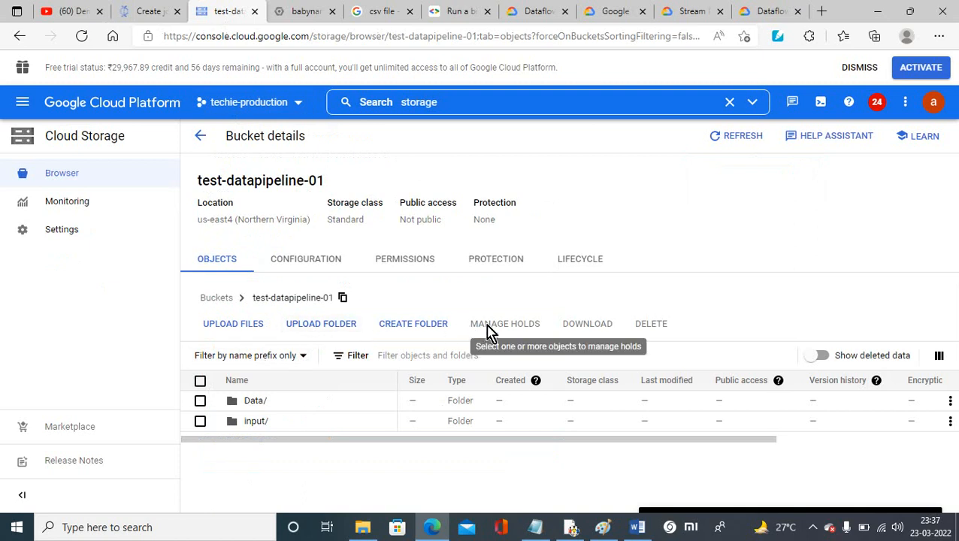
pyautogui.click(429, 328)
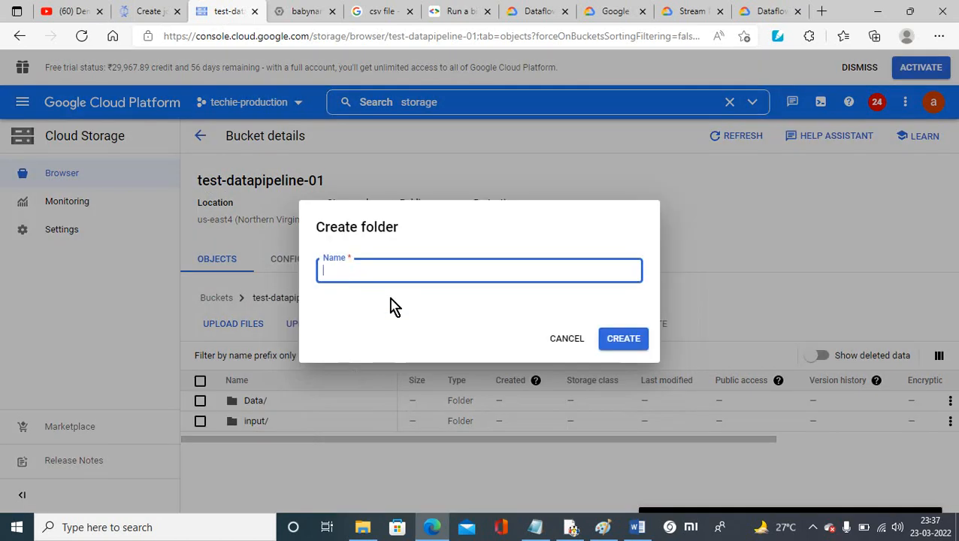
pyautogui.write('temo')
pyautogui.click(624, 344)
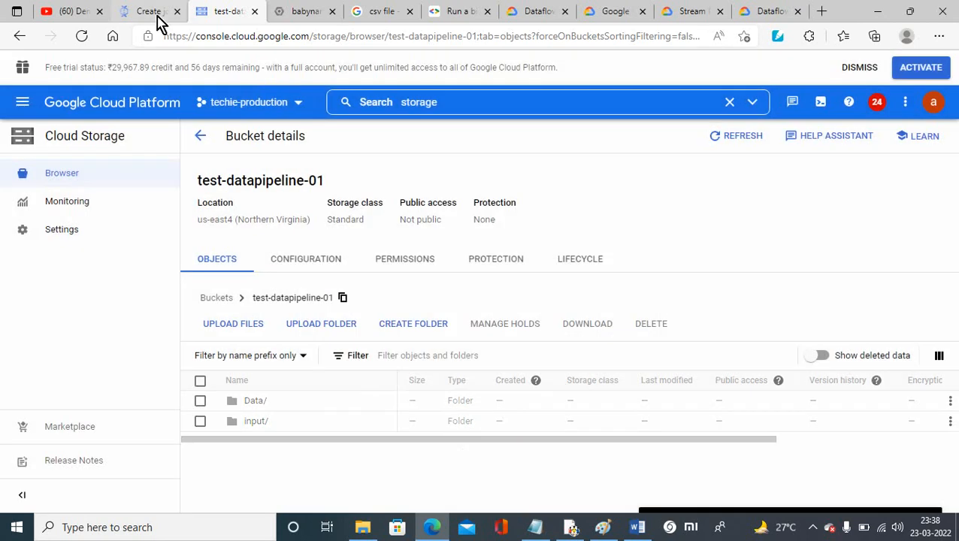
# - Enter gs://test-datapipeline-01/temp as the Dataflow job's temporary BigQuery directory
pyautogui.click(154, 14)
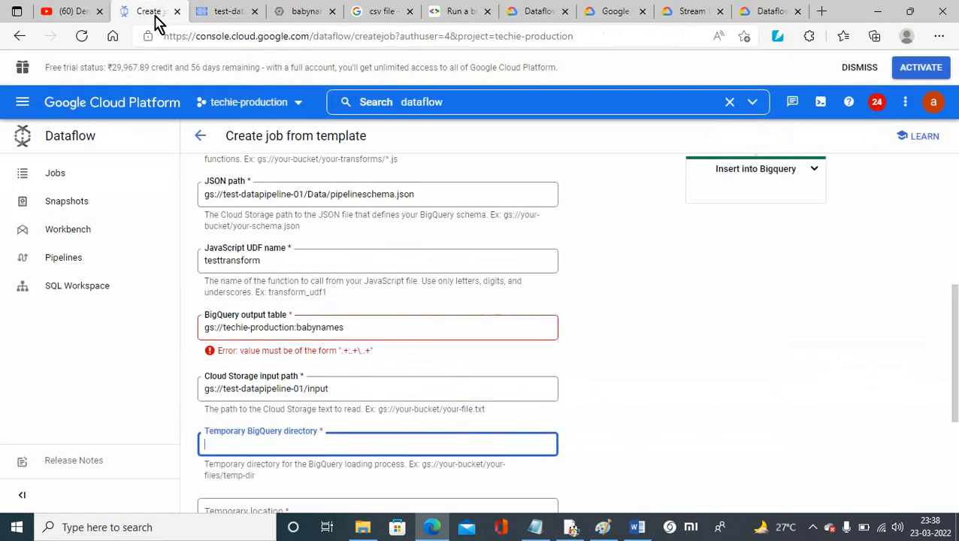
pyautogui.click(233, 444)
pyautogui.hotkey('ctrl', 'v')
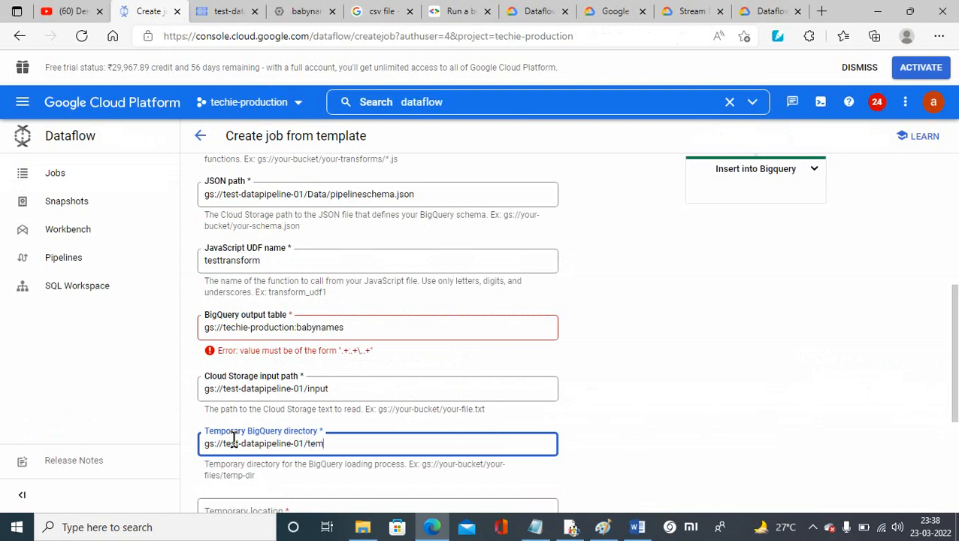
pyautogui.click(624, 414)
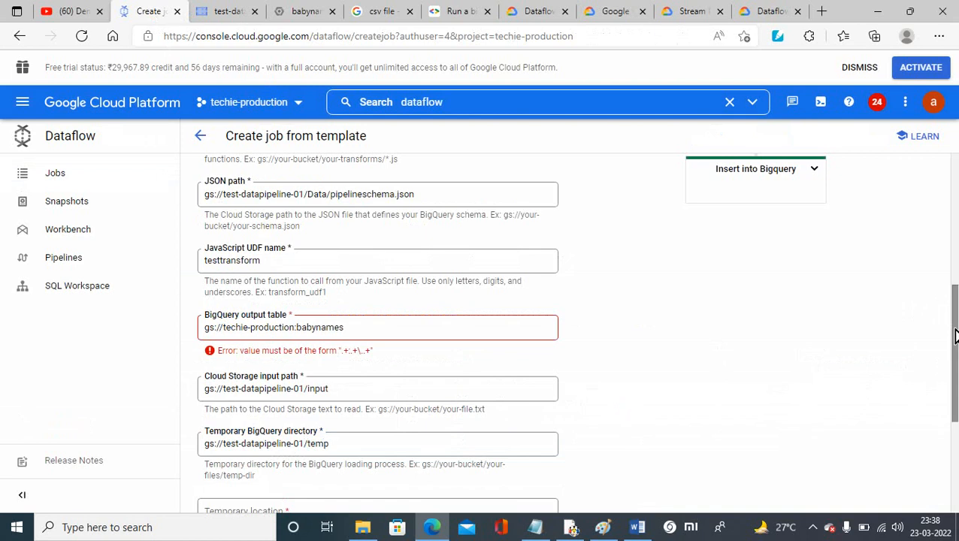
# - Create another folder named temp1 in the test-datapipeline-01 bucket for the job's temporary location
pyautogui.moveTo(951, 330); pyautogui.dragTo(955, 378)
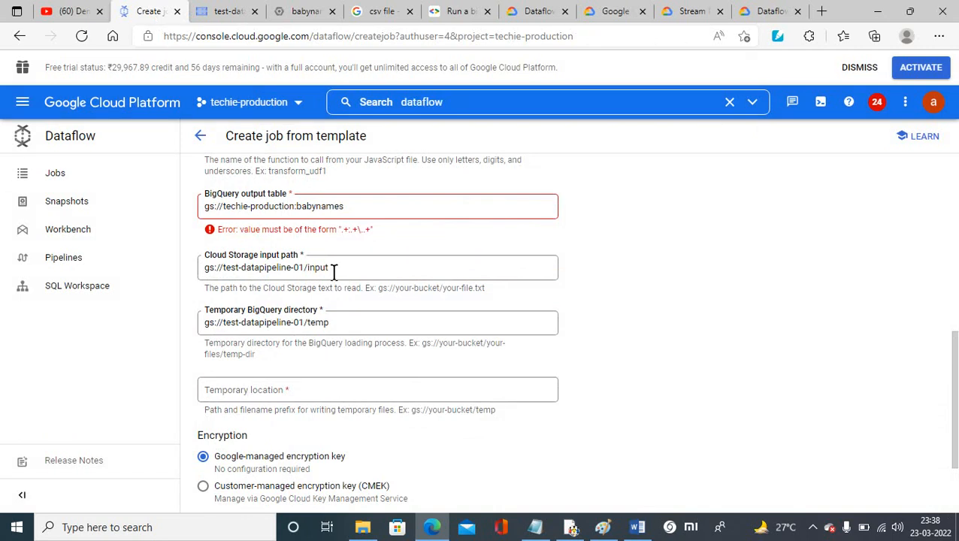
pyautogui.click(244, 393)
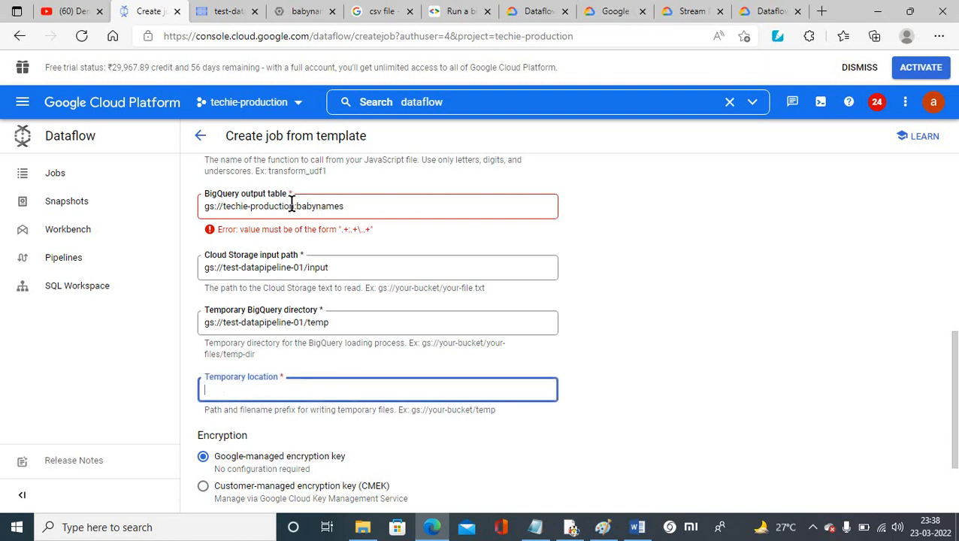
pyautogui.click(226, 13)
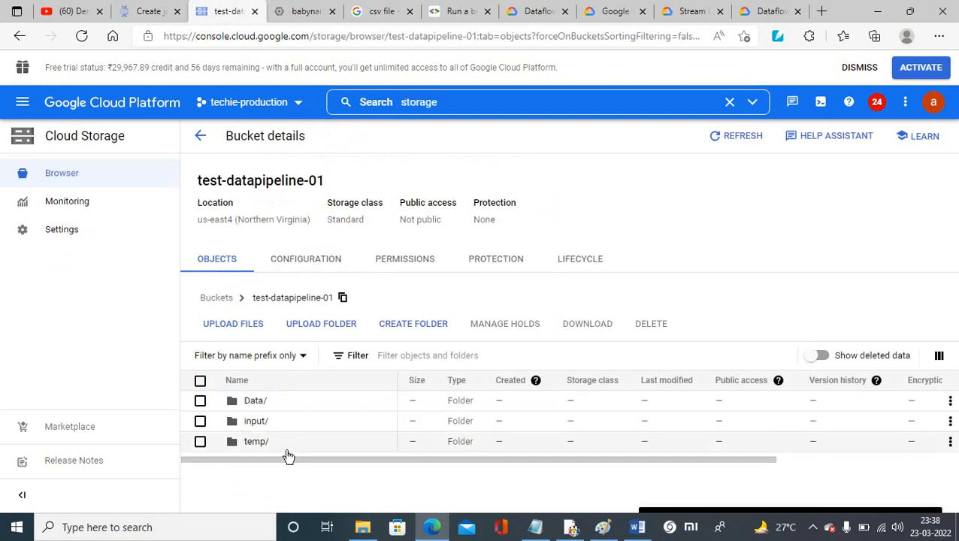
pyautogui.click(394, 325)
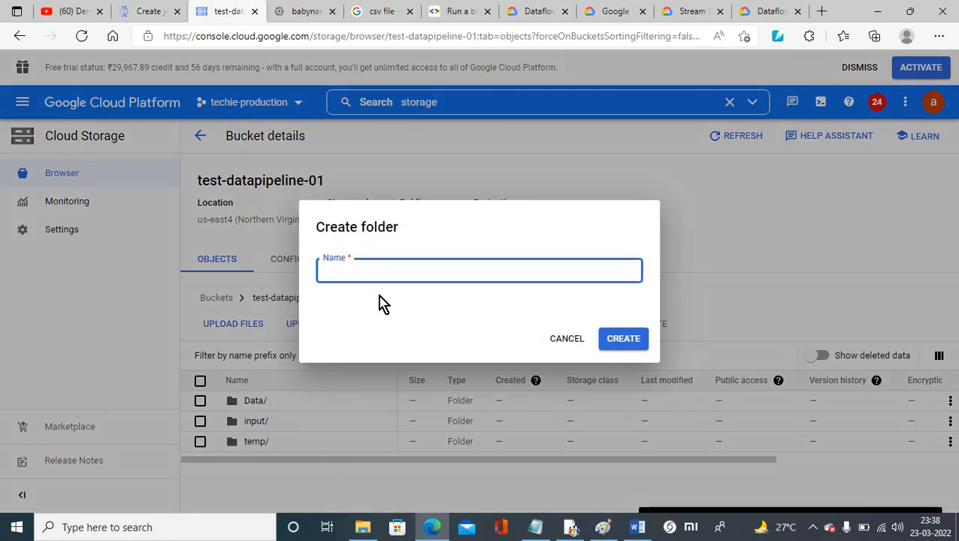
pyautogui.write('temp1')
pyautogui.click(621, 339)
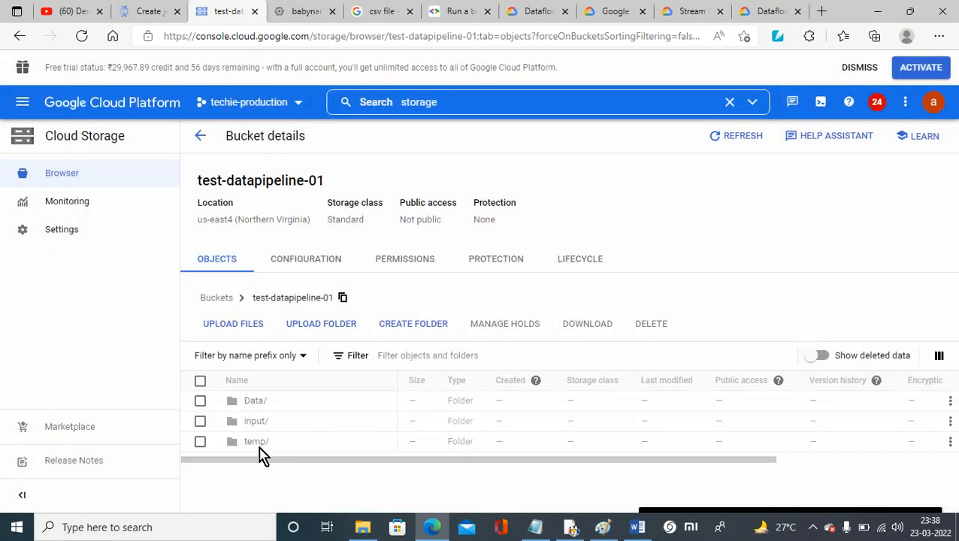
# - Enter gs://test-datapipeline-01/temp1 as the Dataflow job's temporary location
pyautogui.click(154, 11)
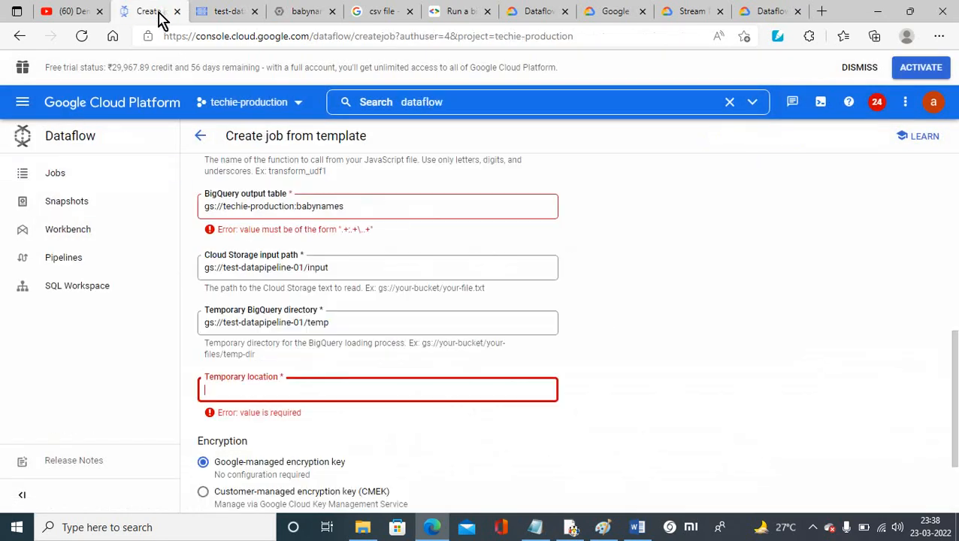
pyautogui.write('gs://test-datapipeline-01')
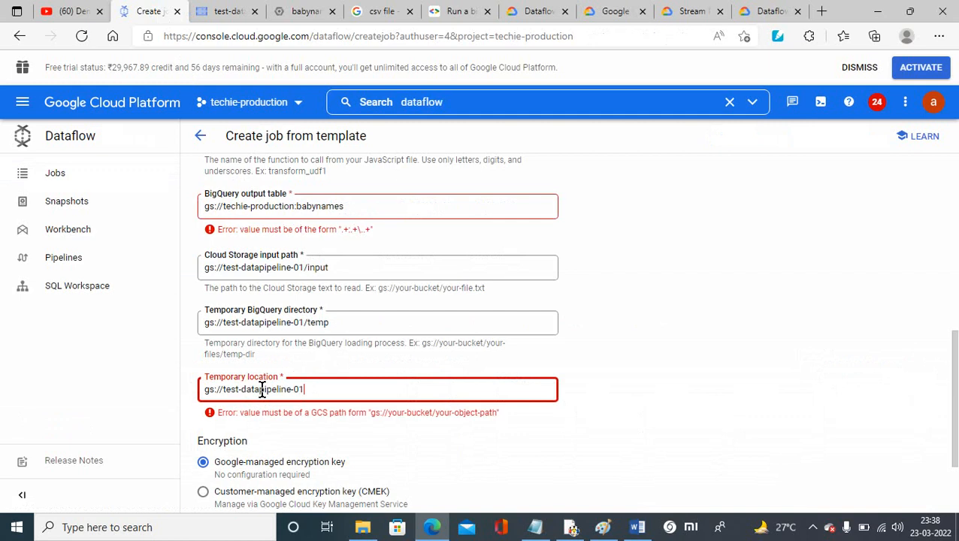
pyautogui.write('/temp1')
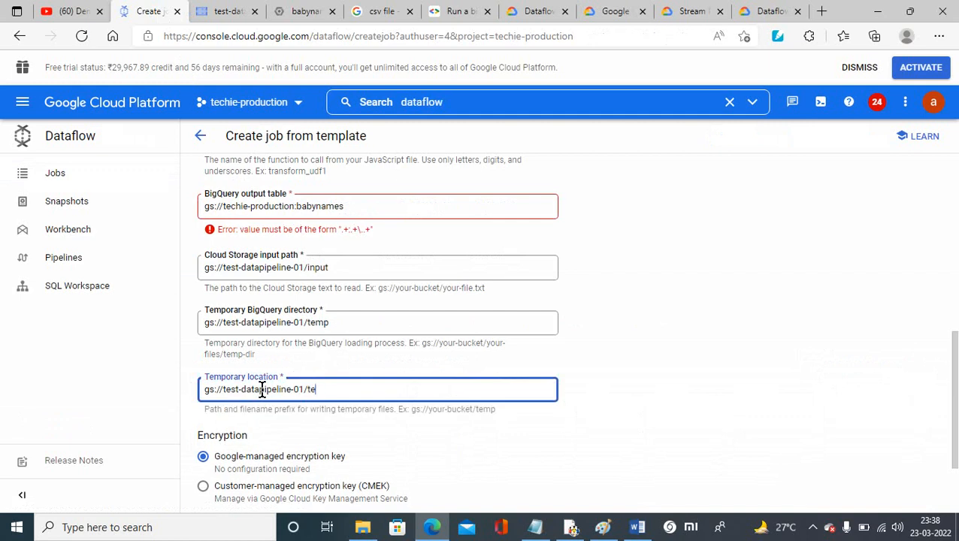
pyautogui.click(421, 449)
pyautogui.moveTo(956, 399); pyautogui.dragTo(952, 439)
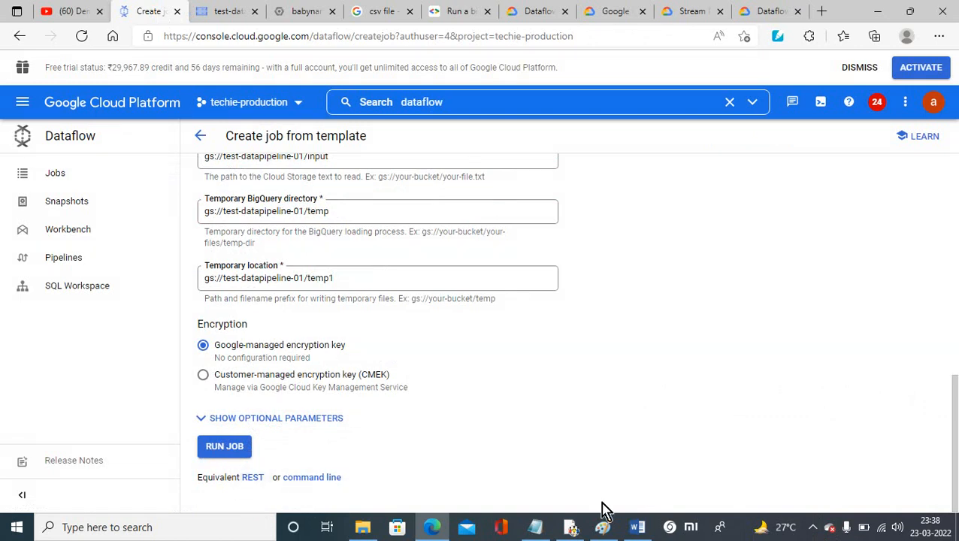
pyautogui.click(813, 527)
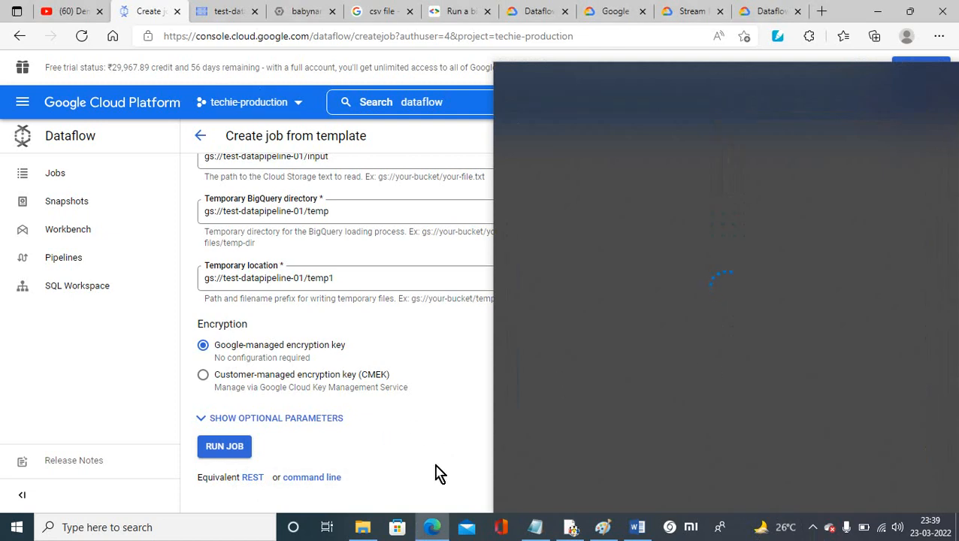
# - Check the job's UDF, JSON schema and output table parameters against the bucket's Data folder and the testdf1 table details in BigQuery
pyautogui.click(225, 12)
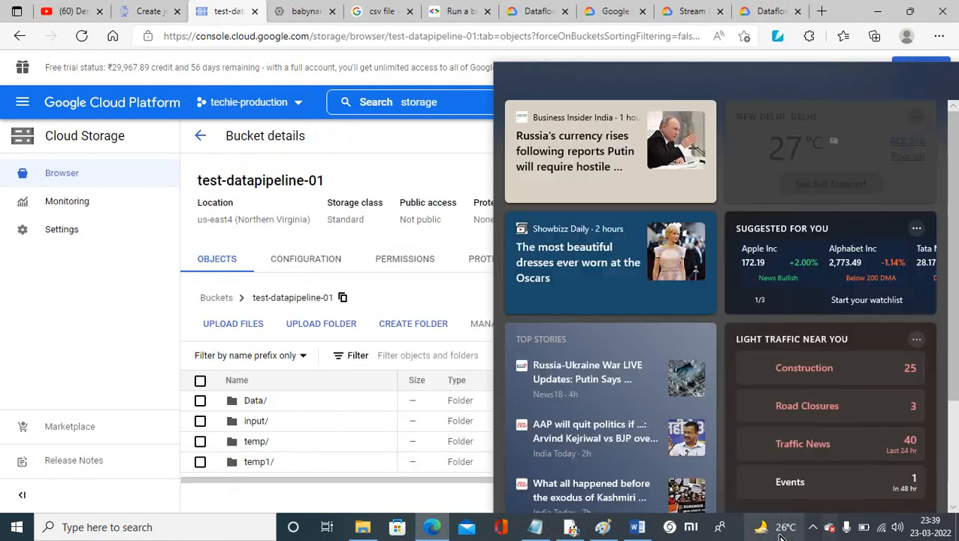
pyautogui.click(812, 527)
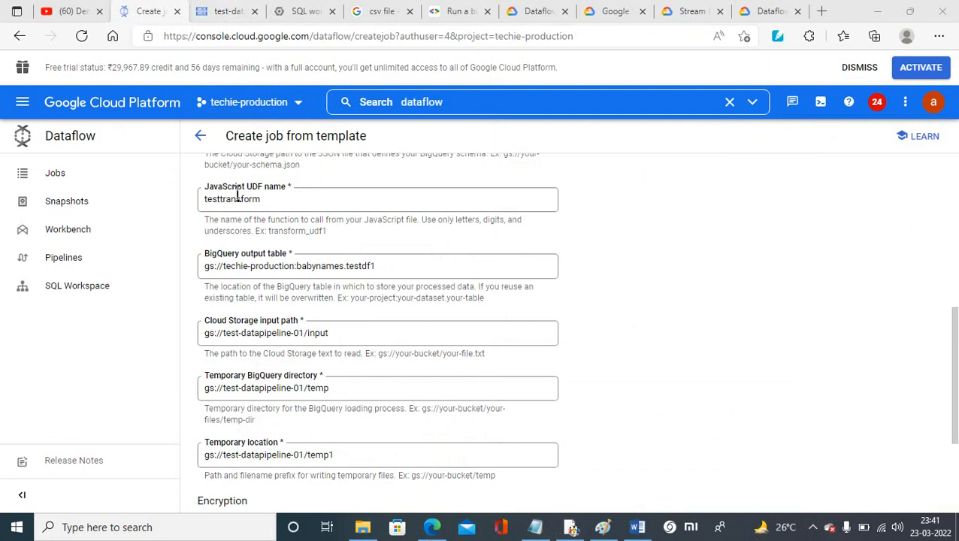
pyautogui.moveTo(956, 366); pyautogui.dragTo(936, 293)
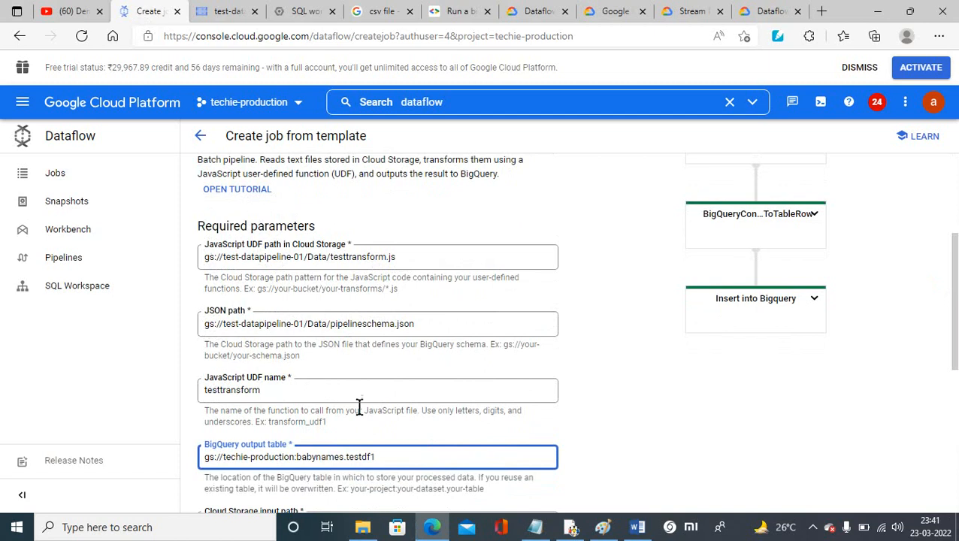
pyautogui.click(220, 12)
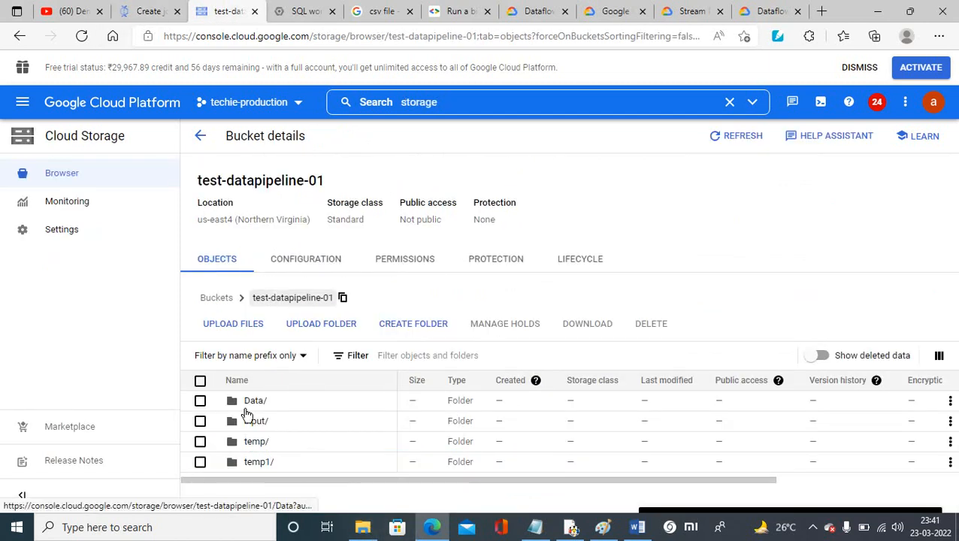
pyautogui.click(248, 406)
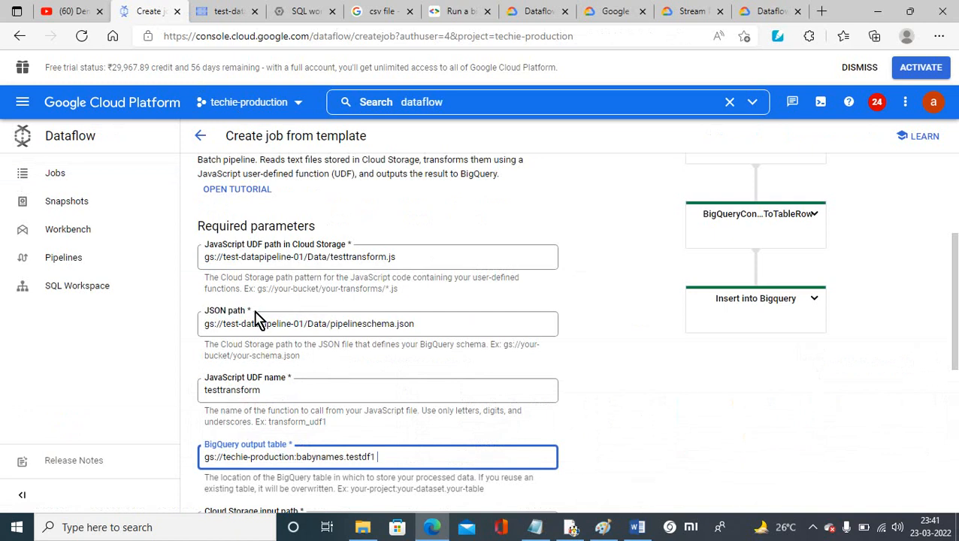
pyautogui.click(300, 12)
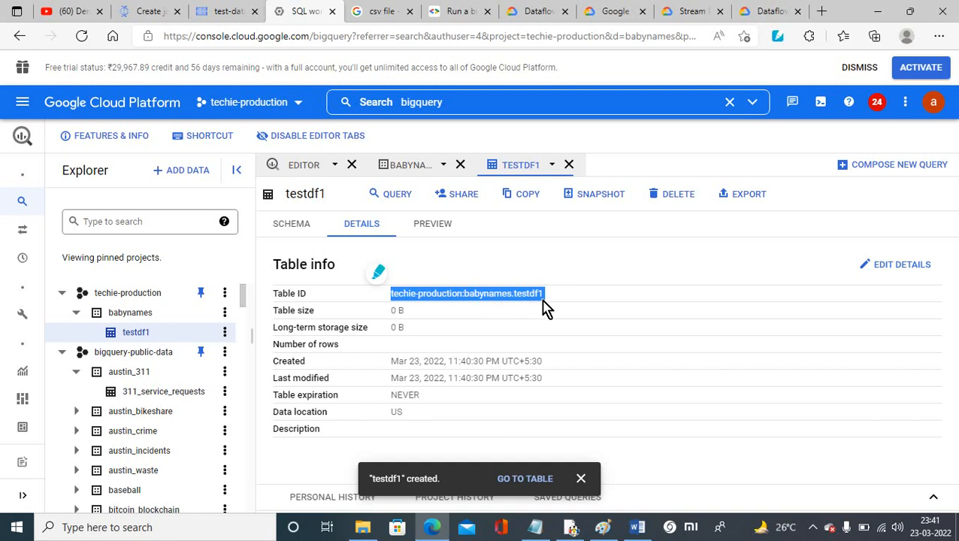
pyautogui.click(146, 11)
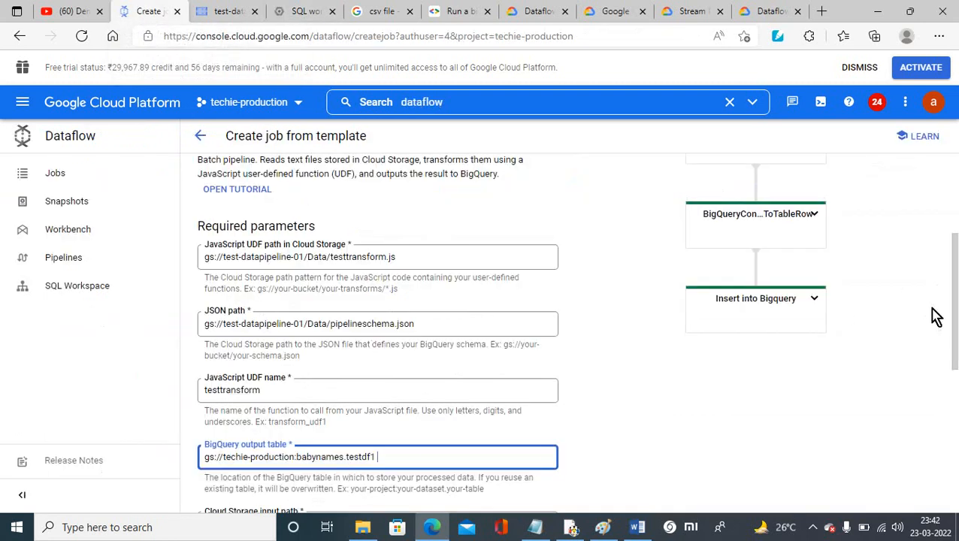
# - Check the job's input path and temporary directories against the folders in the test-datapipeline-01 bucket
pyautogui.scroll(-3, 951, 316)
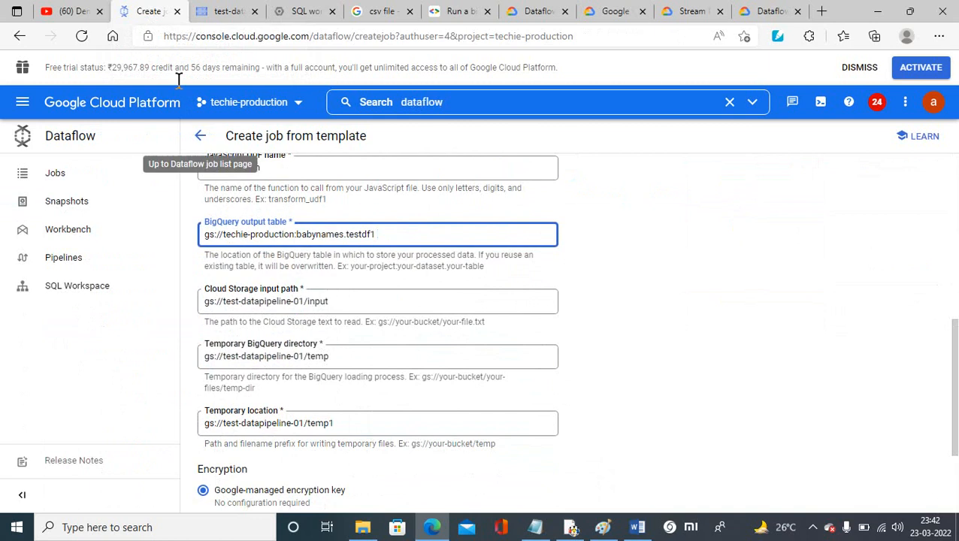
pyautogui.click(220, 13)
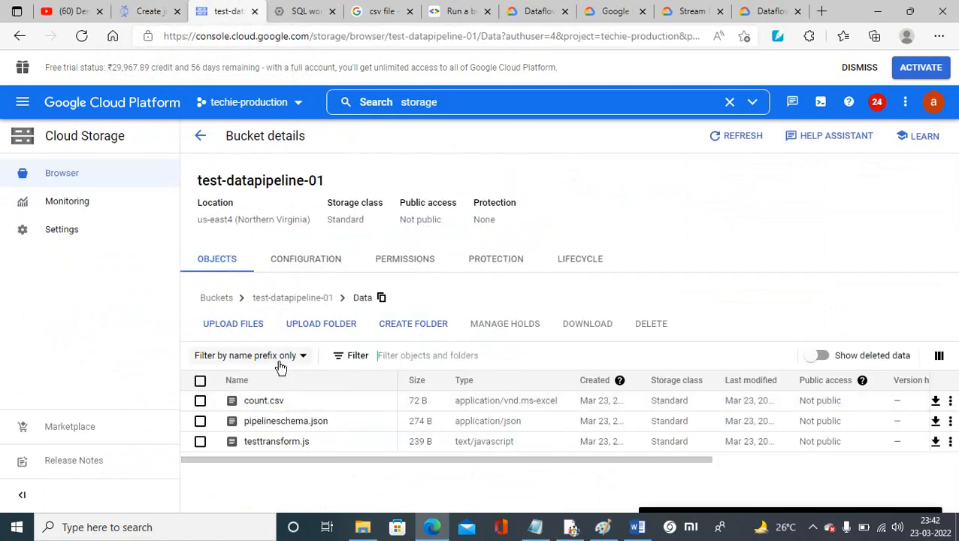
pyautogui.click(297, 300)
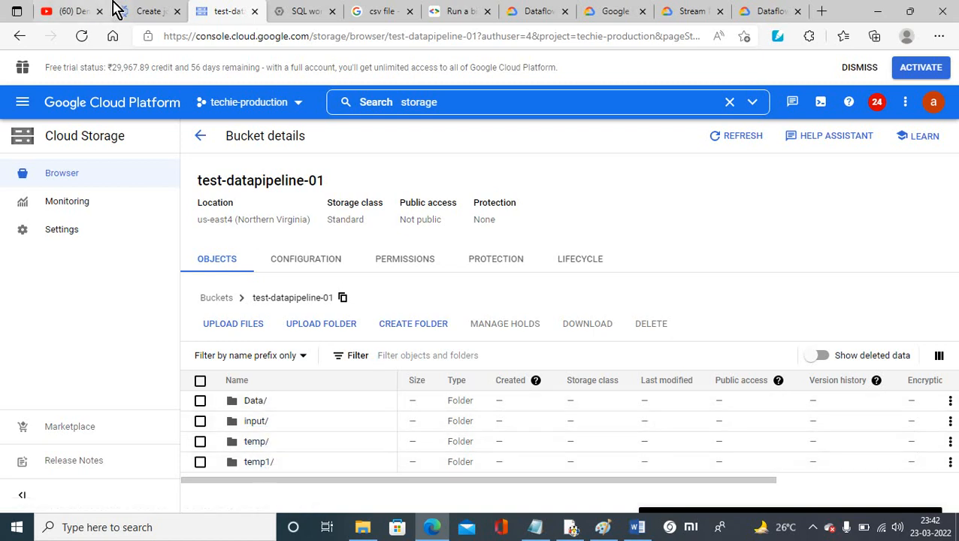
pyautogui.click(143, 13)
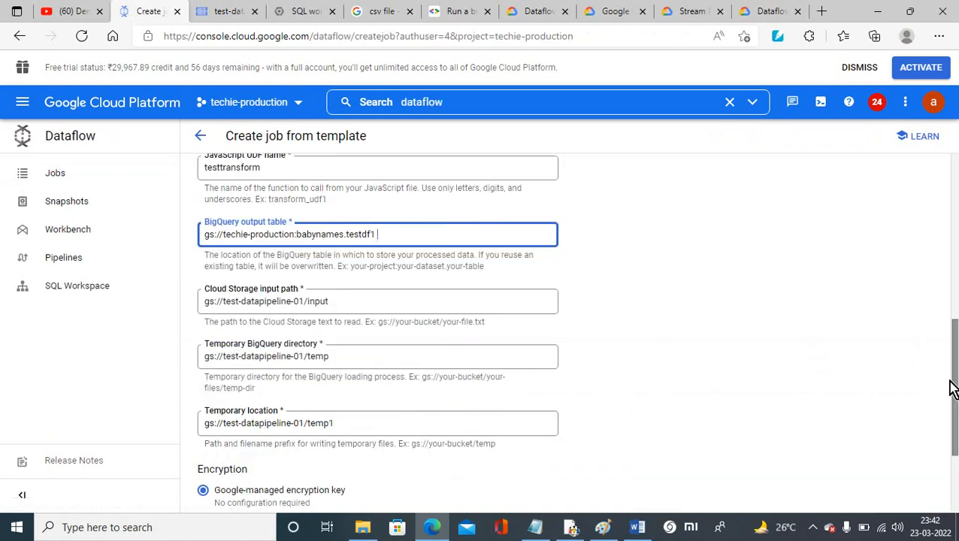
pyautogui.scroll(-2, 954, 385)
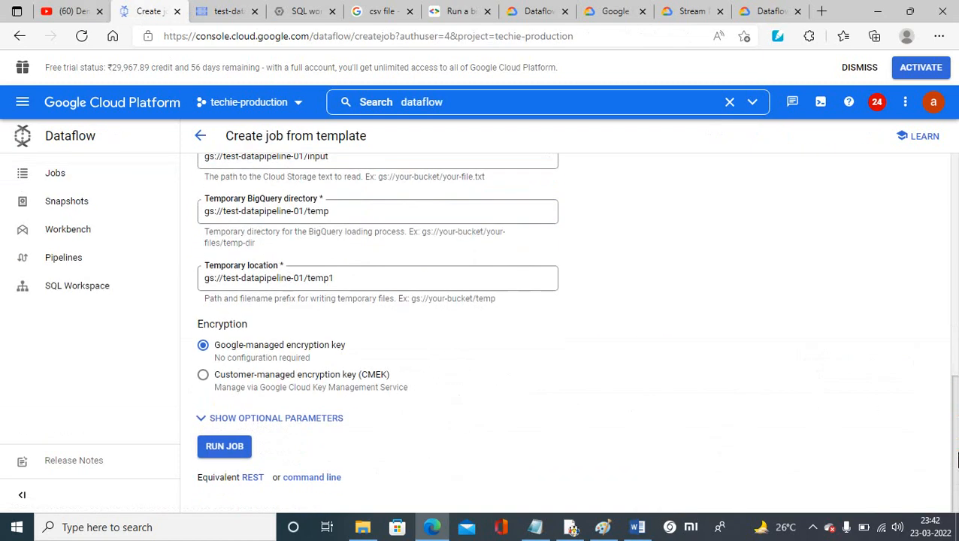
# - Run the test-dataflow job with the Google-managed encryption key, keep its steps in Graph view, and dismiss the job creation message
pyautogui.click(224, 447)
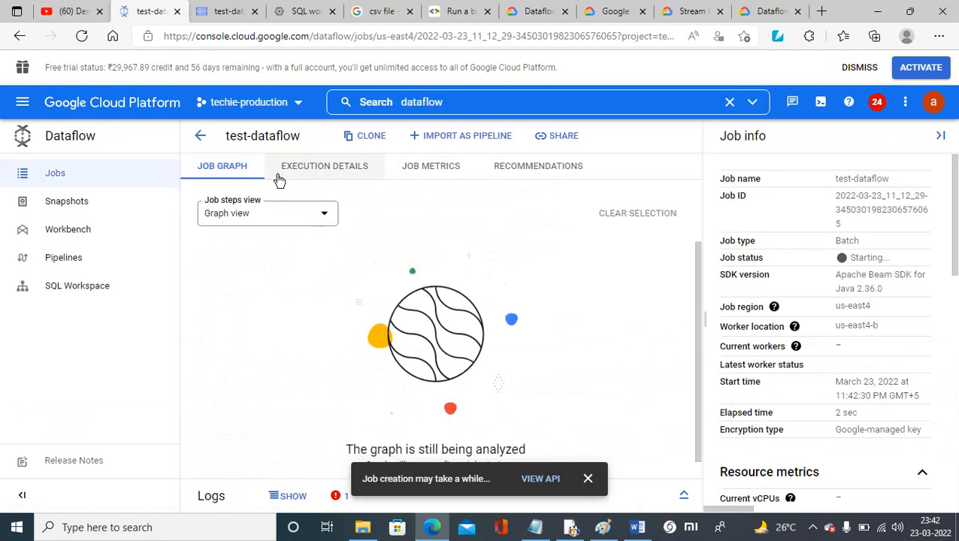
pyautogui.click(277, 217)
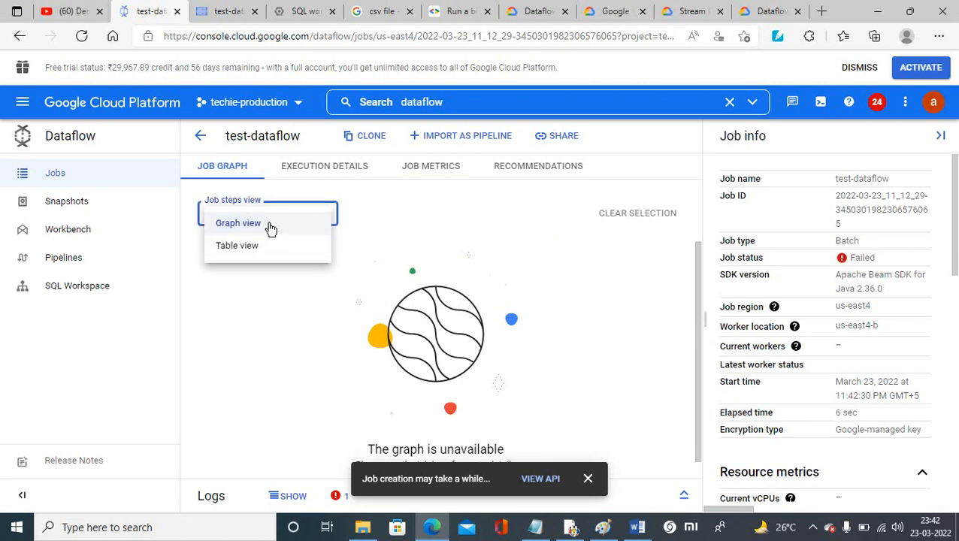
pyautogui.click(268, 230)
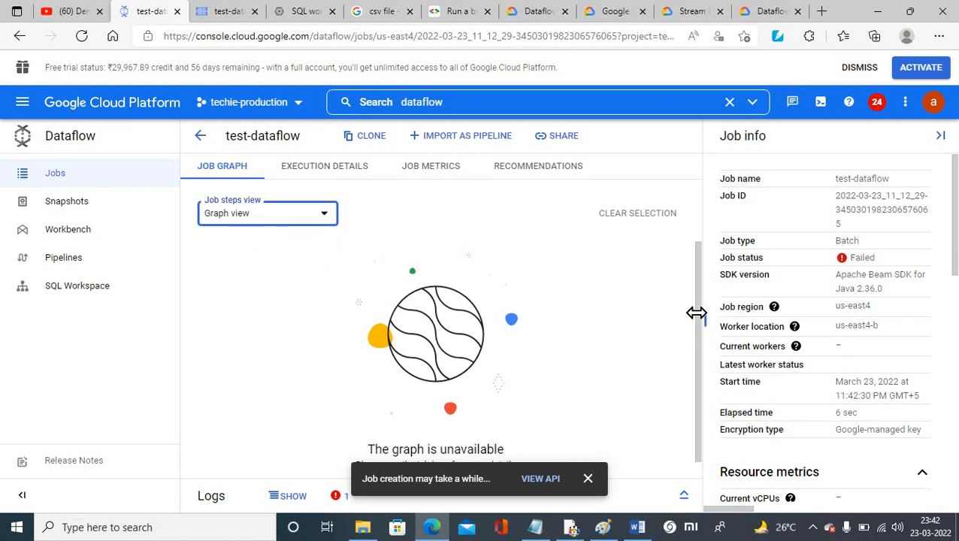
pyautogui.moveTo(699, 342); pyautogui.dragTo(706, 321)
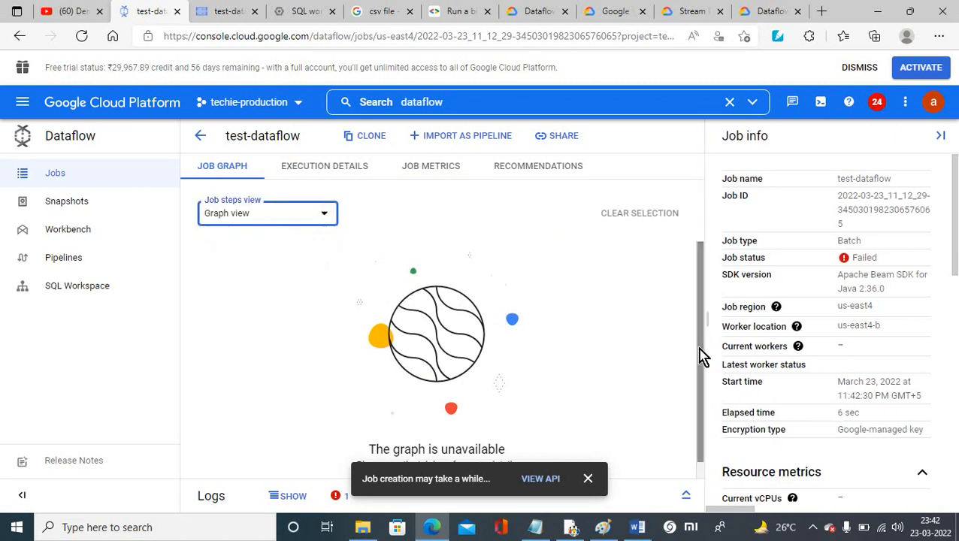
pyautogui.click(589, 481)
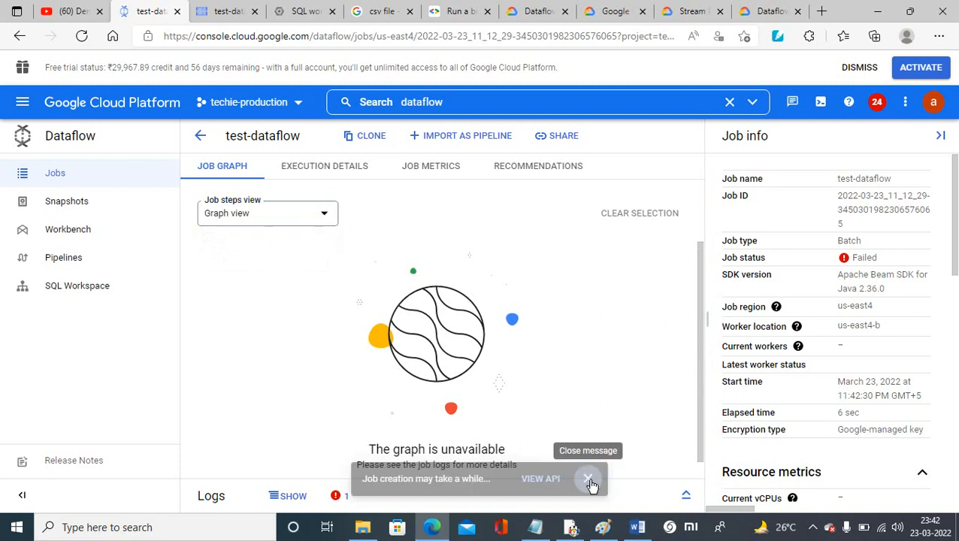
# - Show the test-dataflow job's error log and review the resource metrics and pipeline options in its job info
pyautogui.click(339, 497)
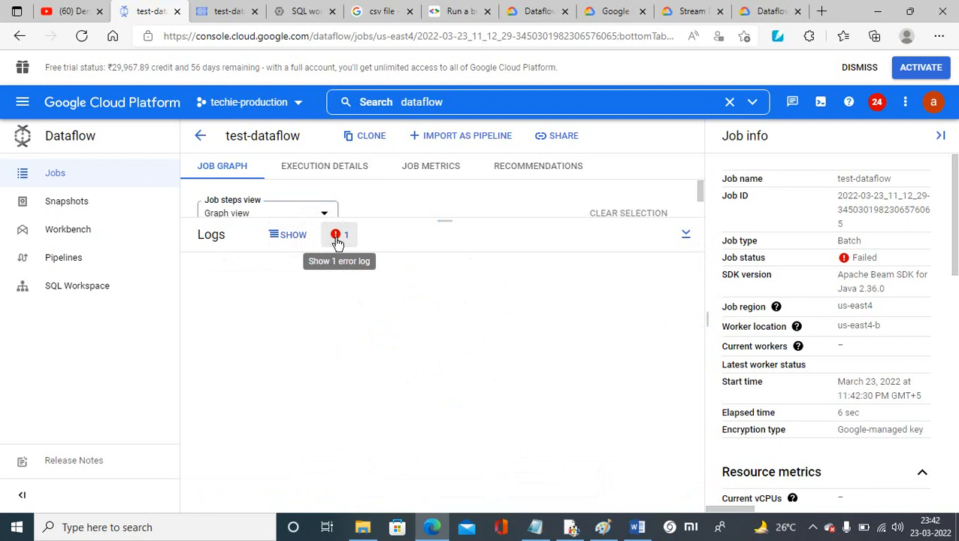
pyautogui.click(320, 165)
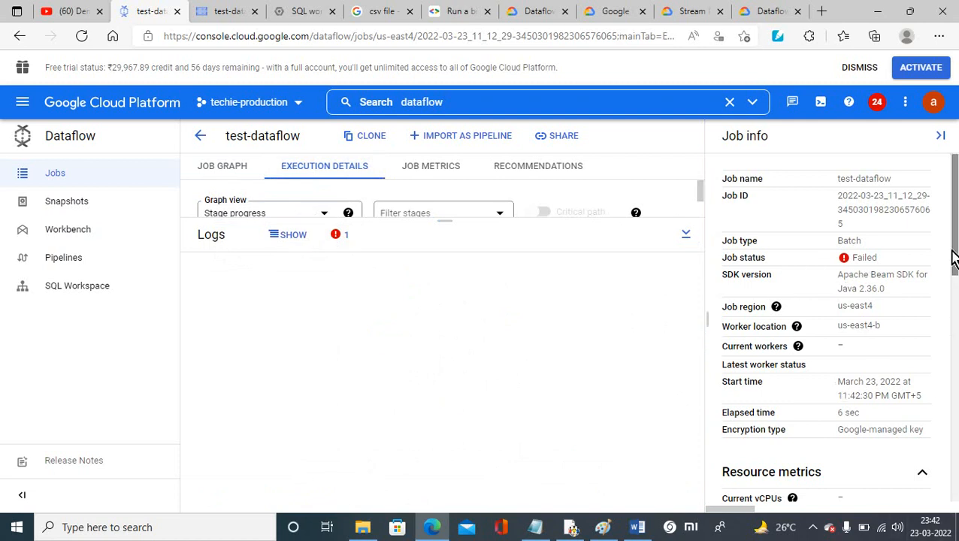
pyautogui.moveTo(954, 253); pyautogui.dragTo(955, 481)
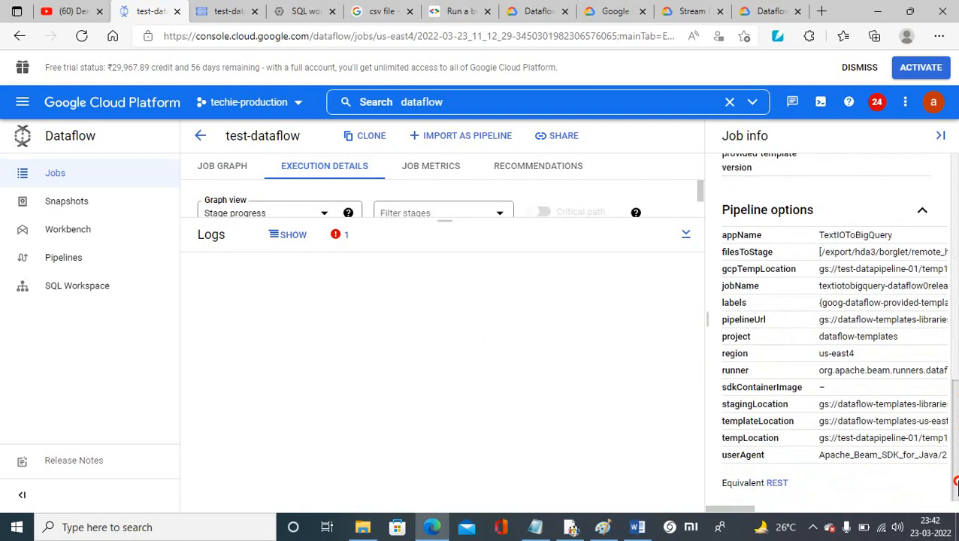
pyautogui.scroll(10, 926, 323)
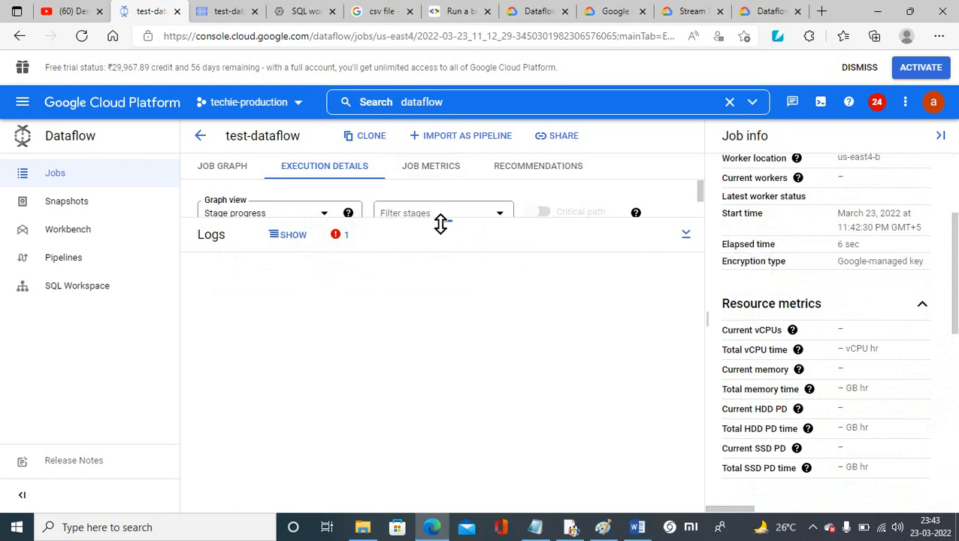
# - Examine the job's execution details in the Stage workflow and Stage progress graph views with the logs collapsed
pyautogui.moveTo(440, 224); pyautogui.dragTo(439, 252)
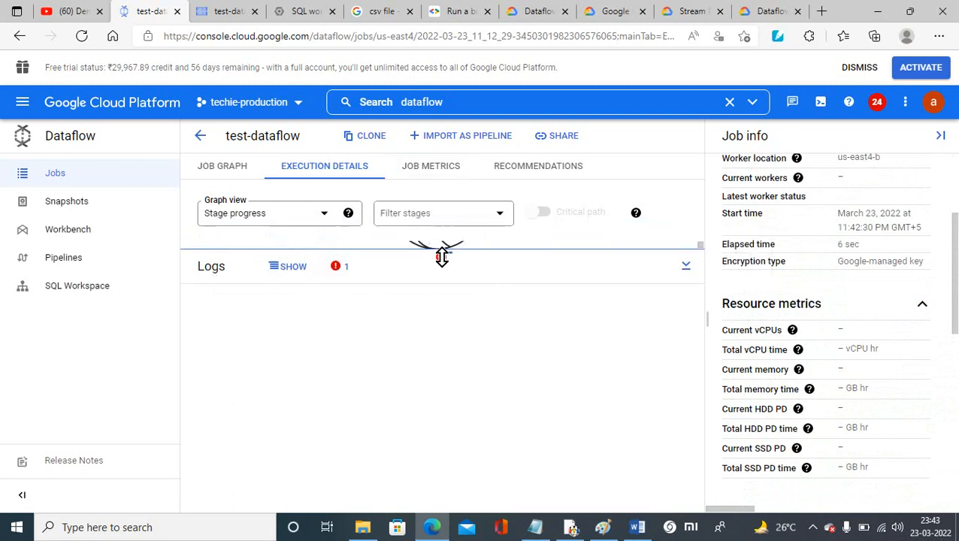
pyautogui.click(329, 214)
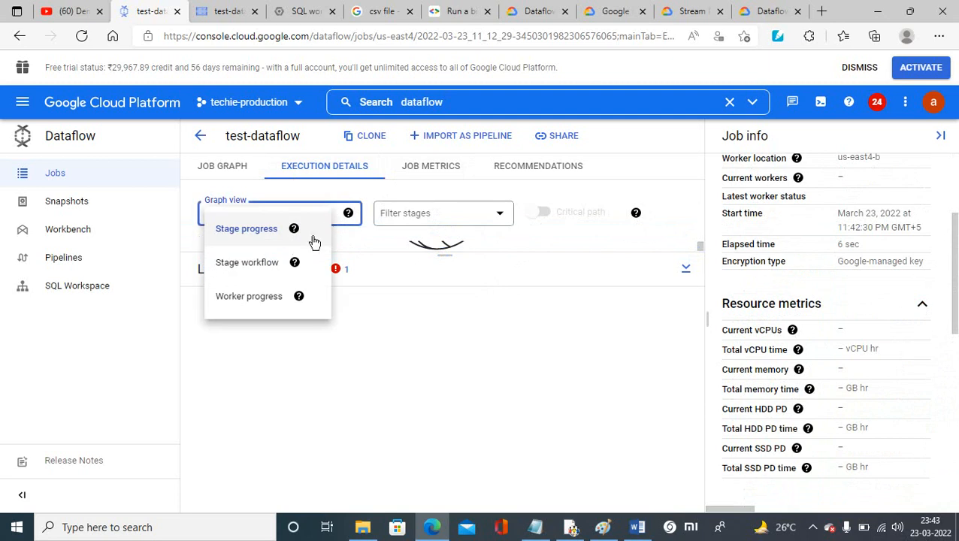
pyautogui.click(273, 268)
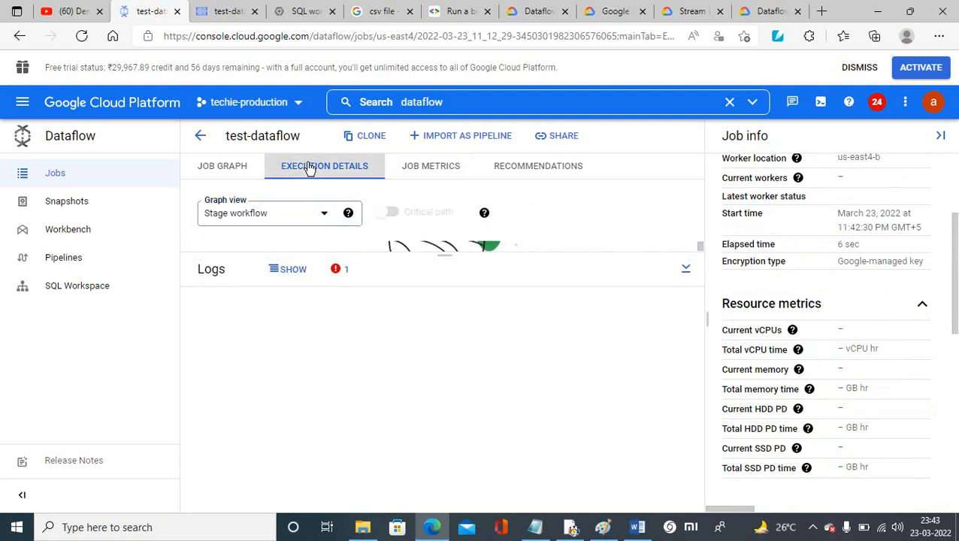
pyautogui.click(224, 168)
pyautogui.click(311, 178)
pyautogui.moveTo(348, 213)
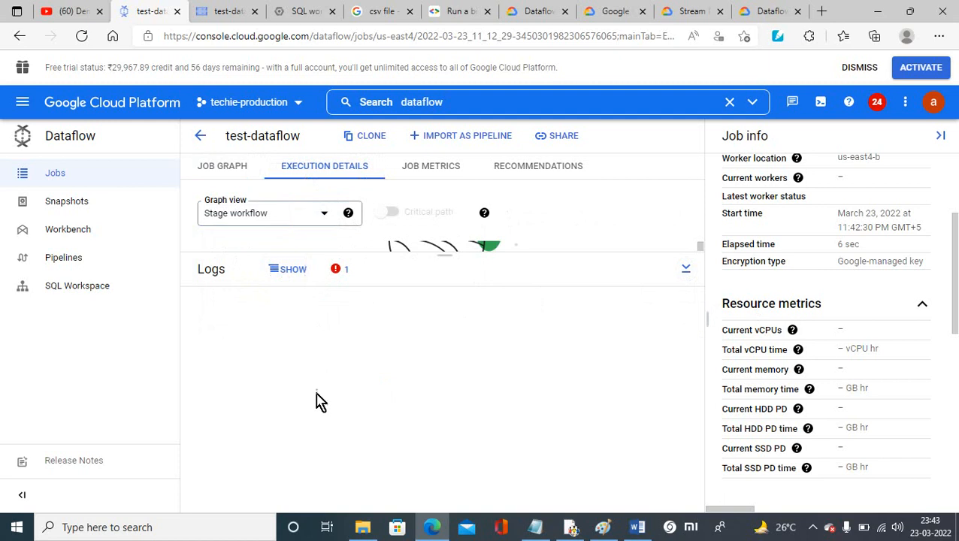
pyautogui.click(683, 270)
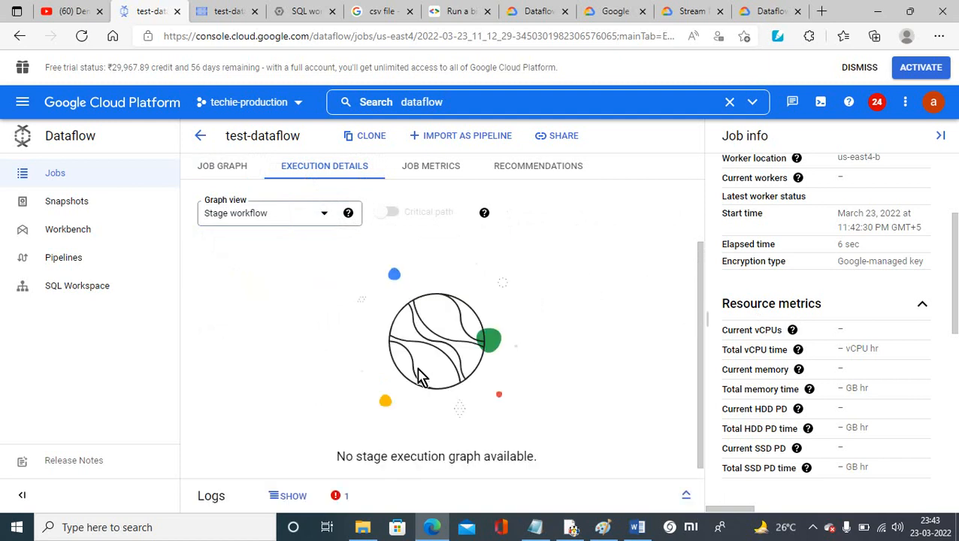
pyautogui.click(325, 216)
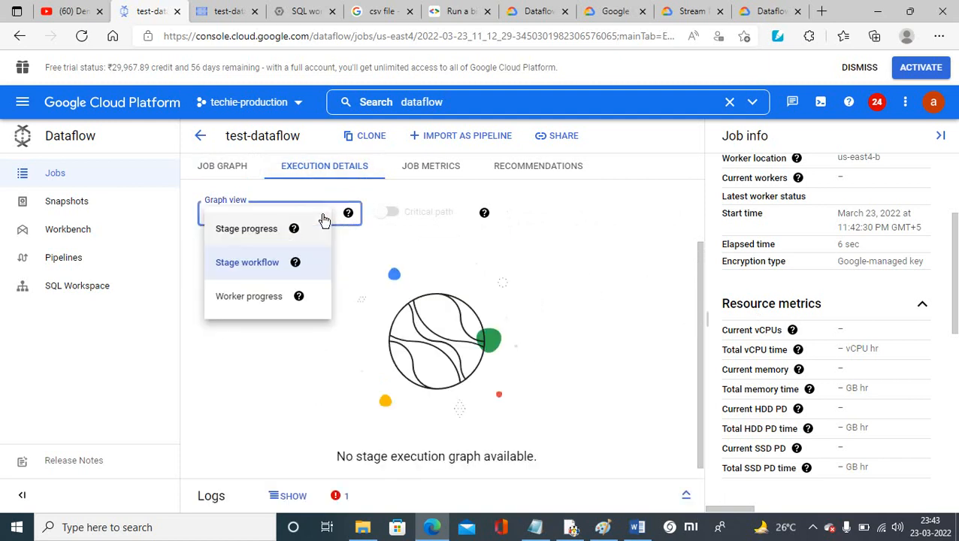
pyautogui.click(251, 238)
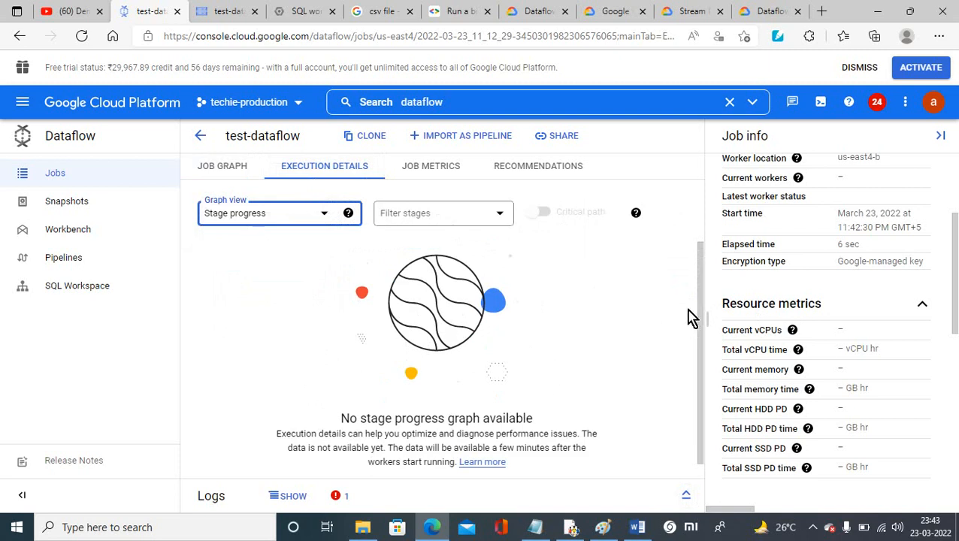
pyautogui.moveTo(702, 321); pyautogui.dragTo(696, 406)
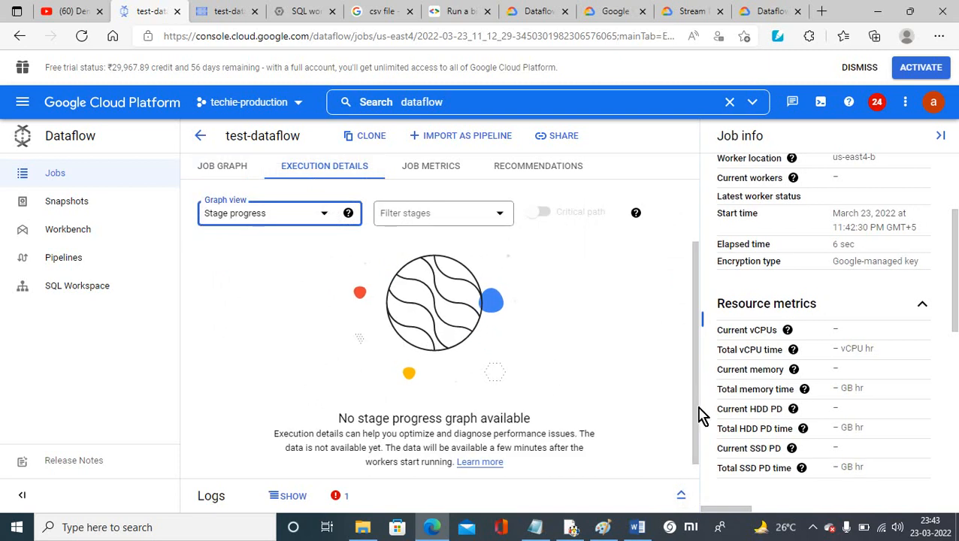
pyautogui.click(696, 447)
pyautogui.moveTo(696, 448); pyautogui.dragTo(676, 276)
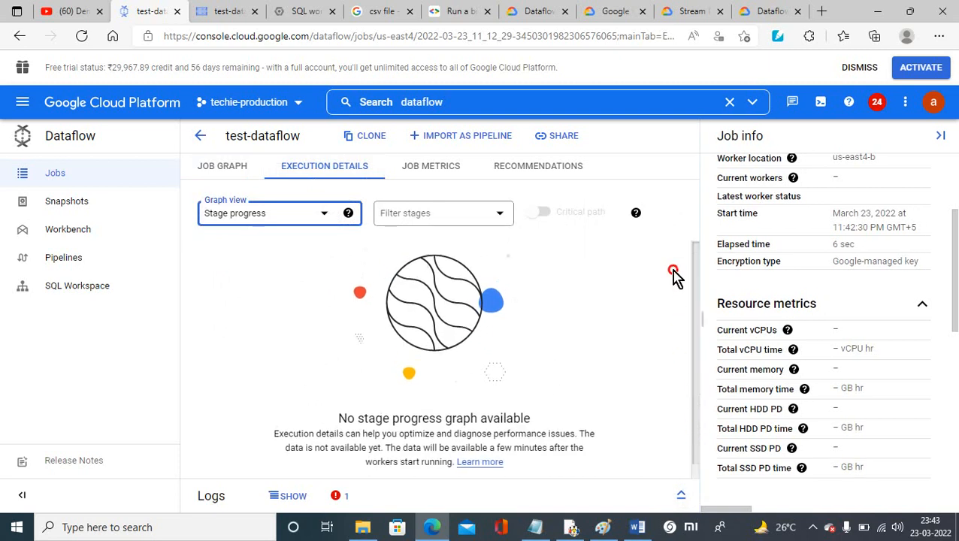
# - Examine the test-dataflow job's metrics, including the Quota exceeded errors chart under the resource metrics
pyautogui.click(427, 175)
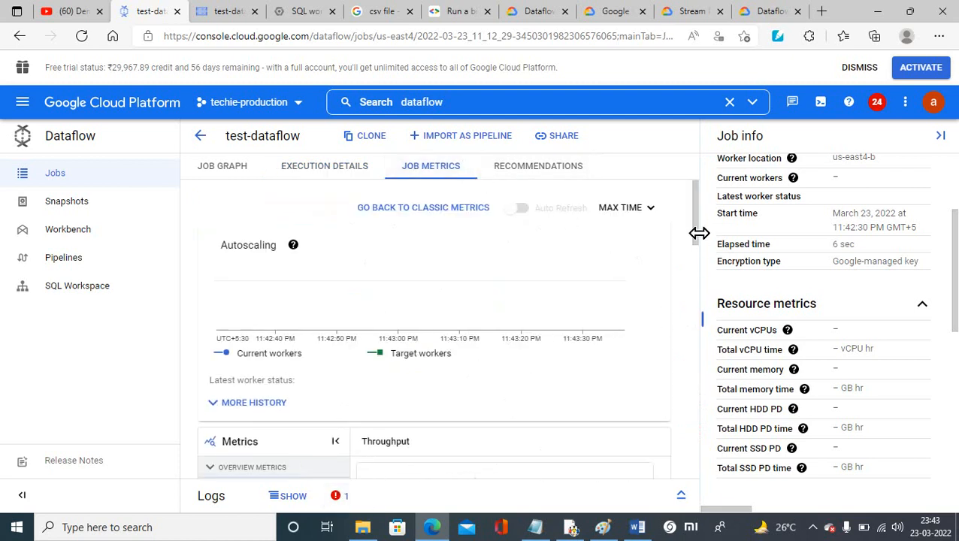
pyautogui.moveTo(697, 239); pyautogui.dragTo(685, 316)
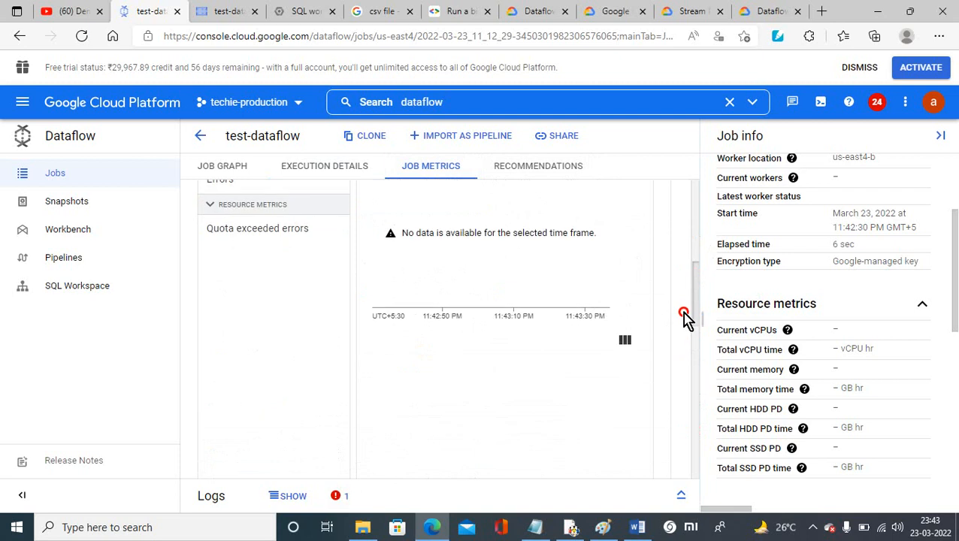
pyautogui.click(263, 233)
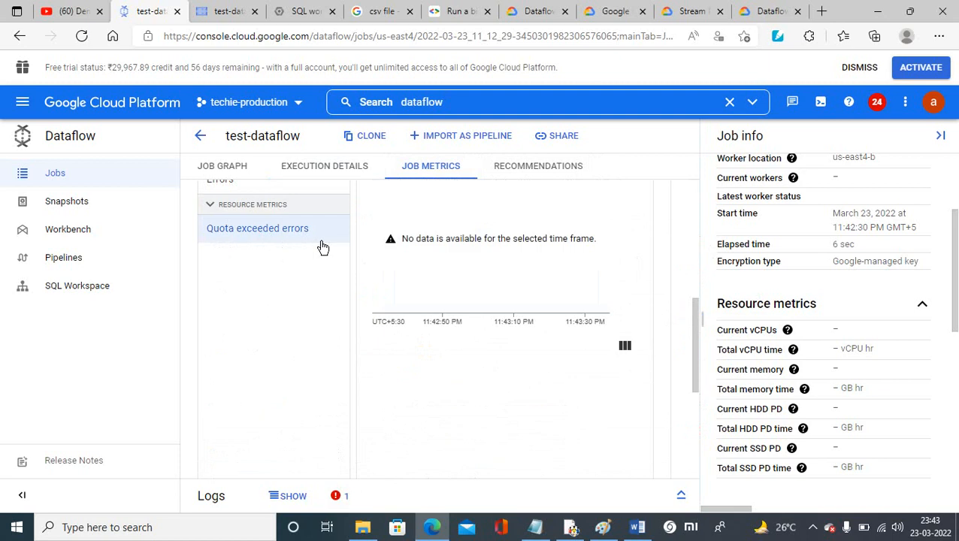
pyautogui.moveTo(786, 161)
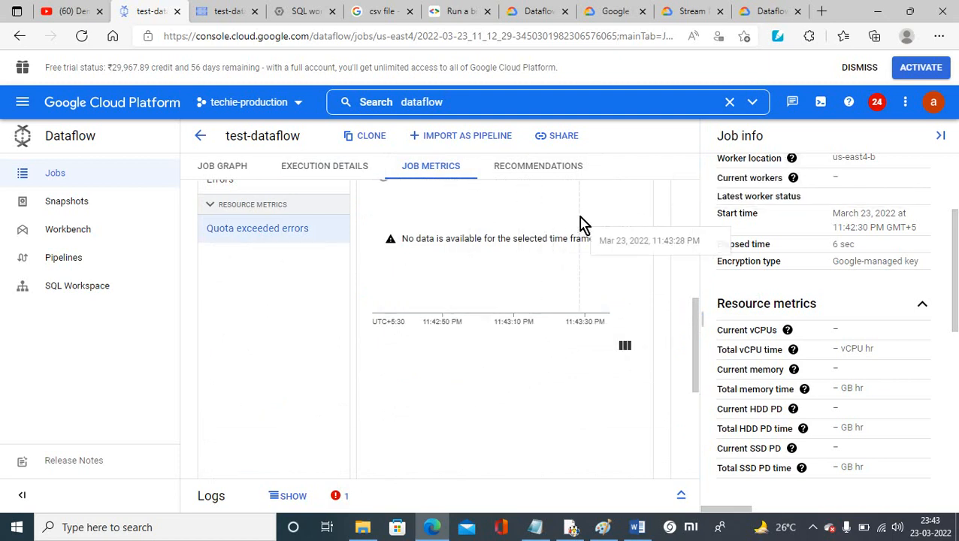
pyautogui.click(211, 206)
pyautogui.click(211, 210)
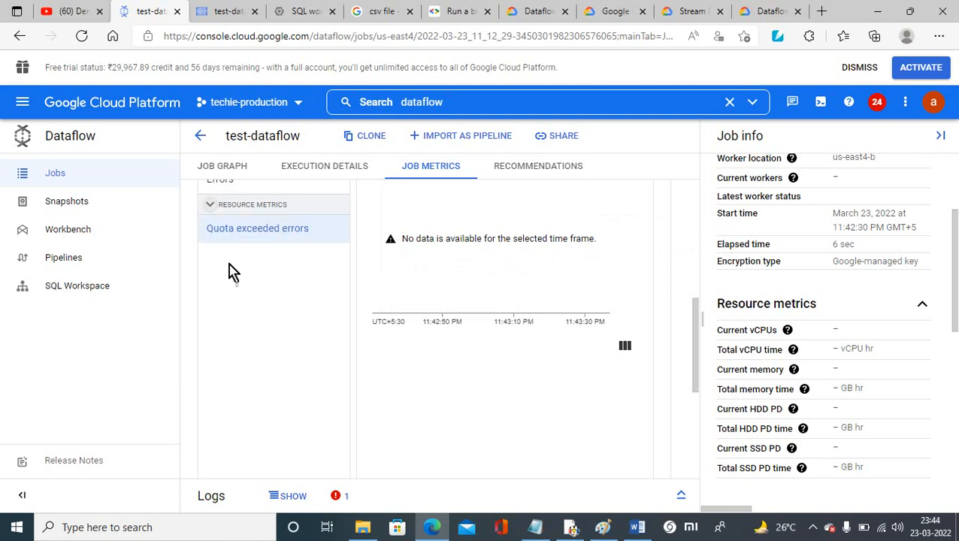
# - Examine the recommendations and insights for the test-dataflow job
pyautogui.click(523, 176)
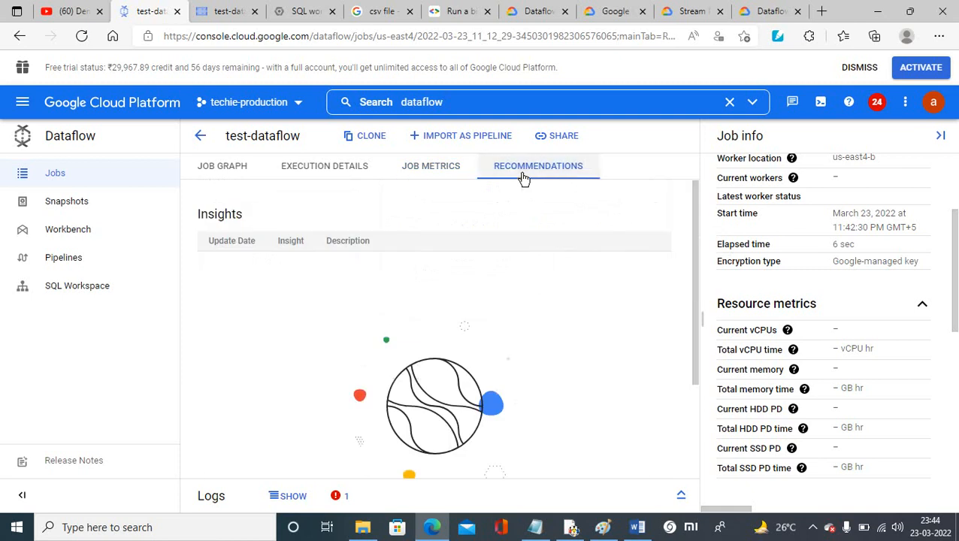
pyautogui.moveTo(696, 272); pyautogui.dragTo(676, 197)
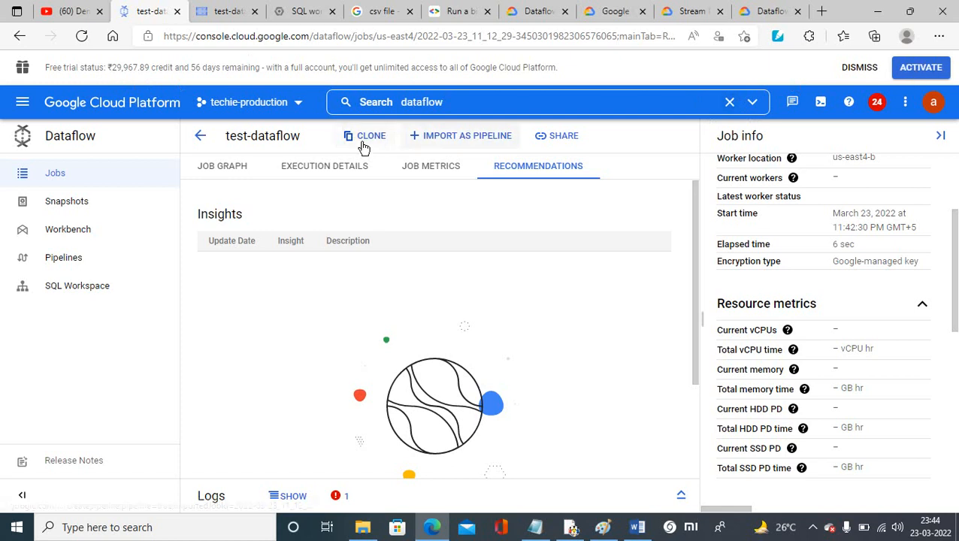
pyautogui.click(560, 135)
# - Switch to Word and check the template parameters and pipeline restrictions in Dataflow-pipeline.docx, then return to the Dataflow console
pyautogui.click(636, 528)
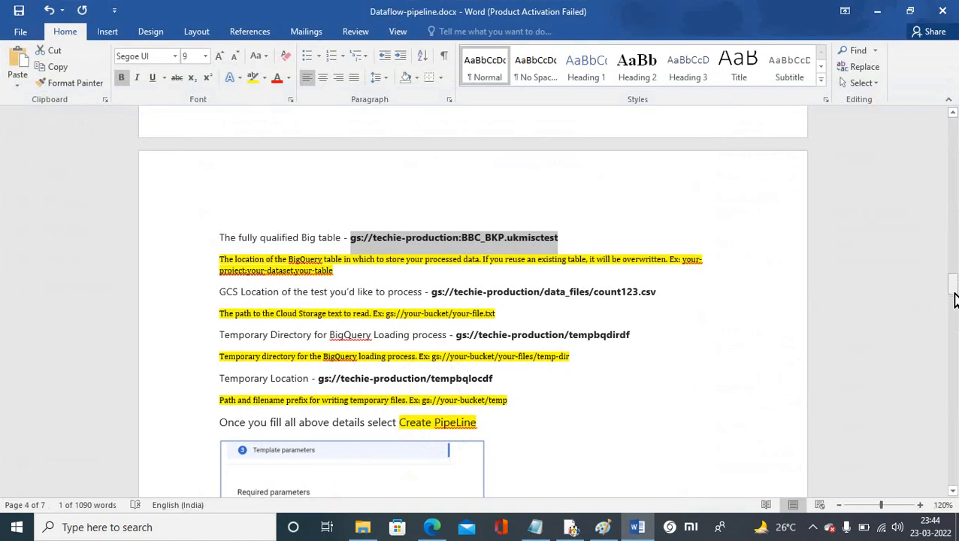
pyautogui.moveTo(955, 299); pyautogui.dragTo(953, 146)
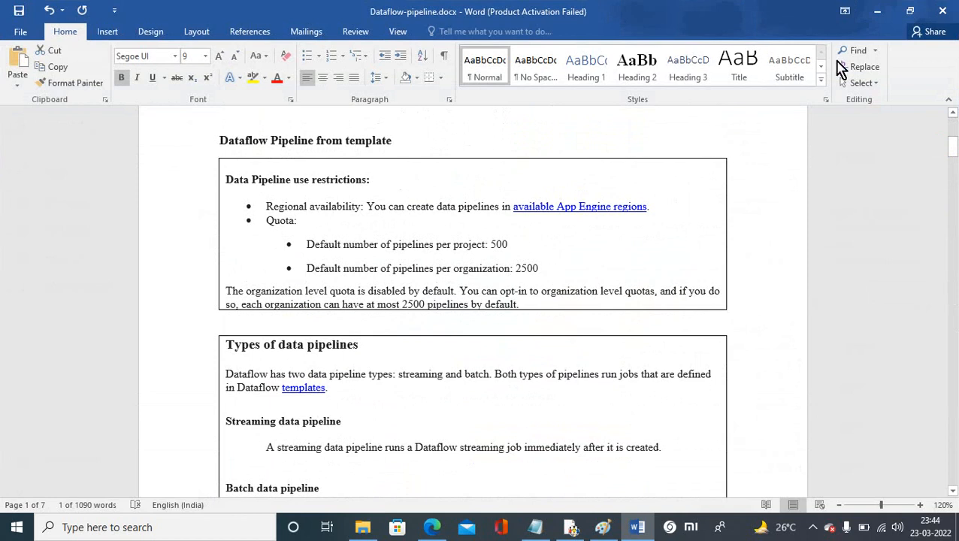
pyautogui.click(877, 10)
# - Check the available organizations and recent projects in the project picker, keeping techie-production selected
pyautogui.click(299, 103)
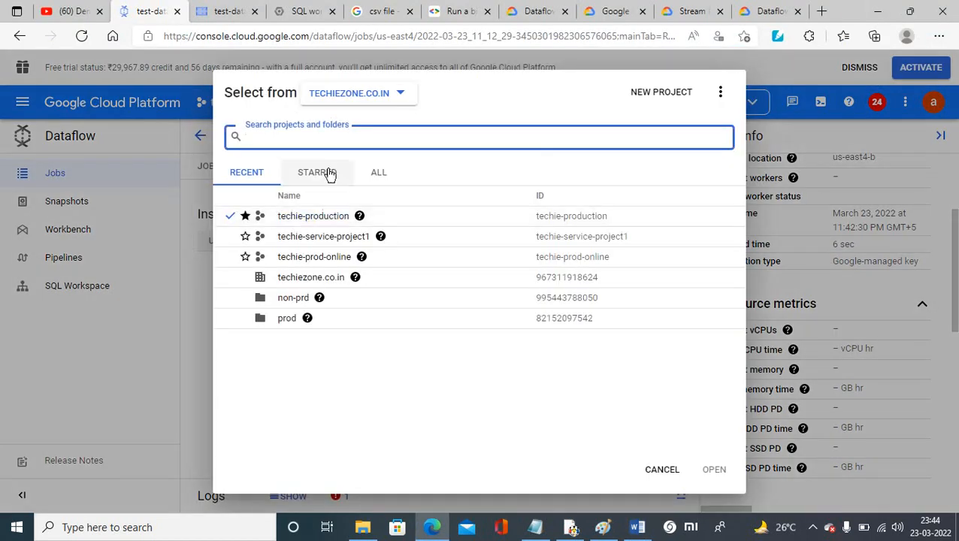
pyautogui.click(400, 94)
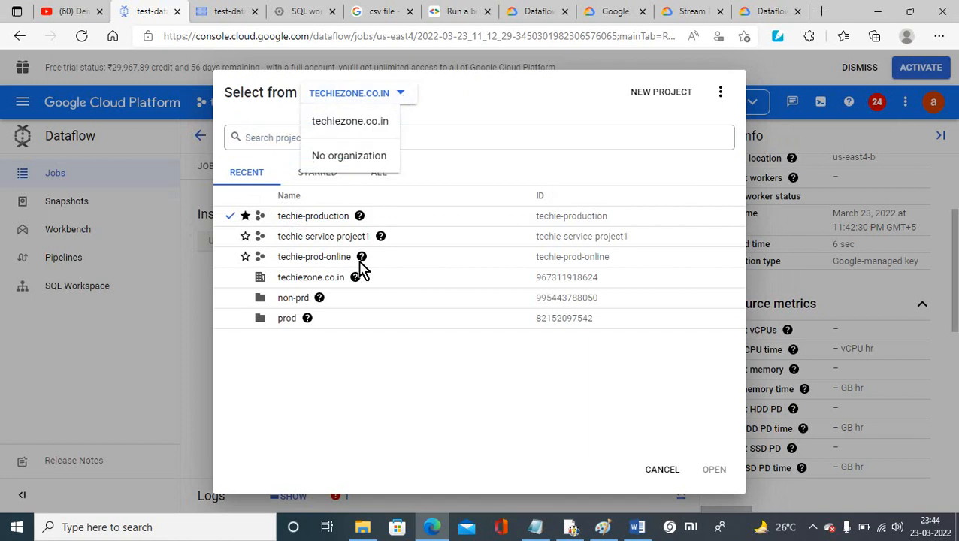
pyautogui.click(155, 330)
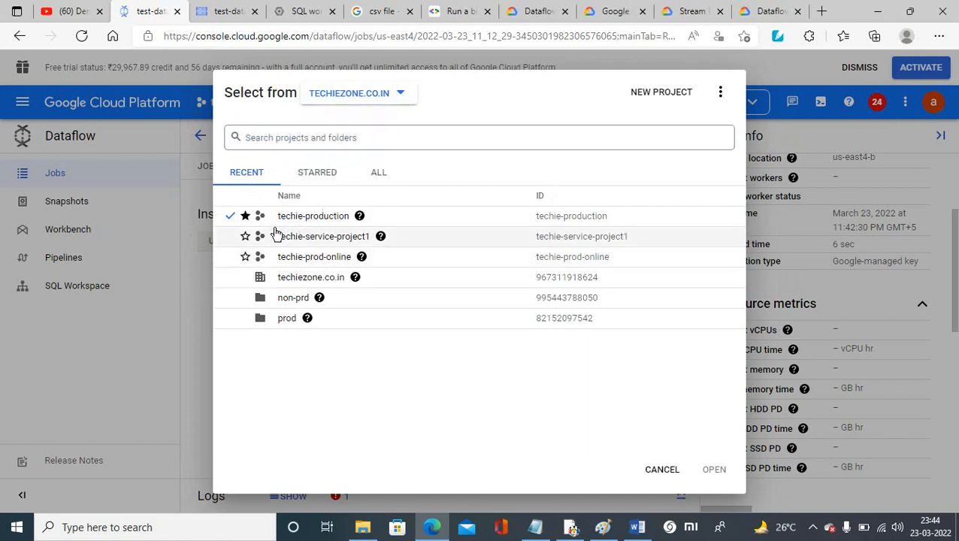
pyautogui.click(165, 364)
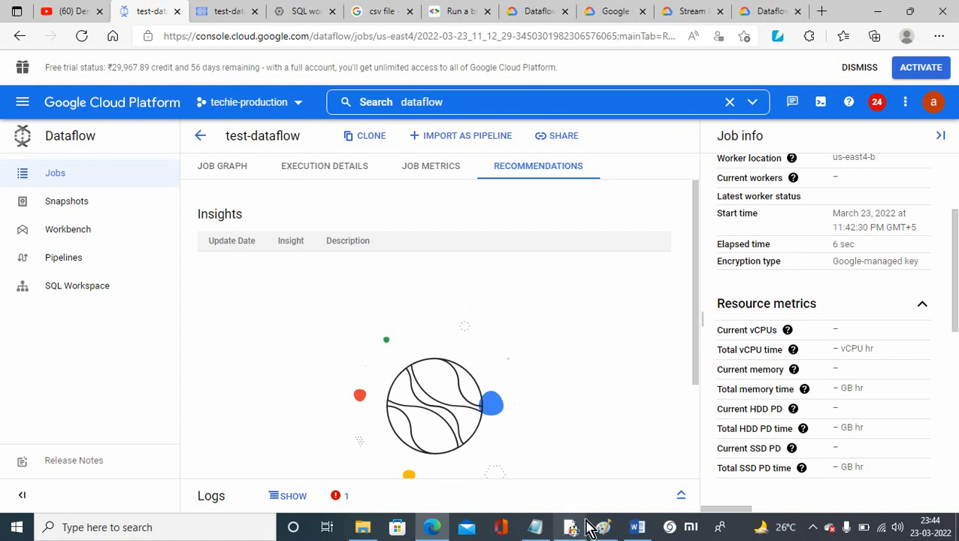
# - Switch to Word and read the objective and the summary of the two approaches in Dataflow-pipeline.docx
pyautogui.click(637, 527)
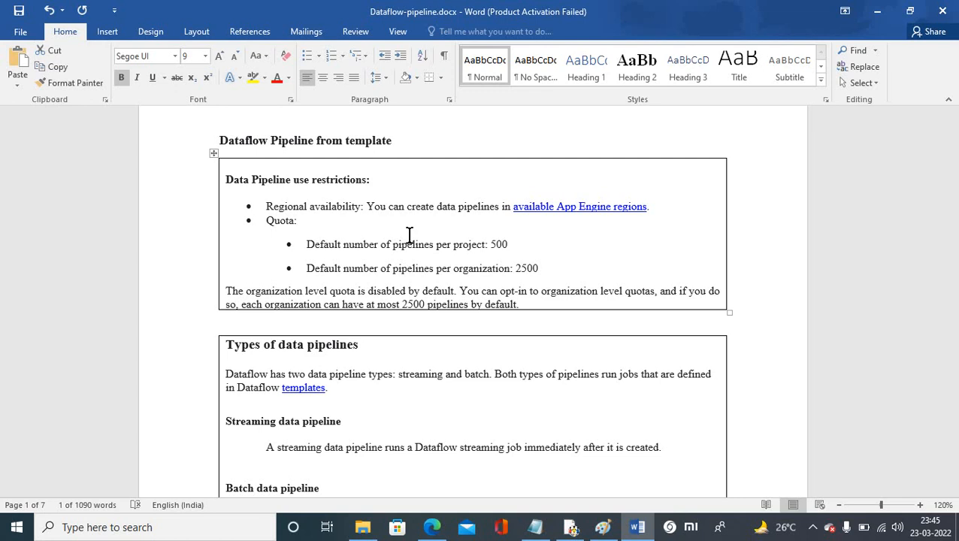
pyautogui.click(952, 146)
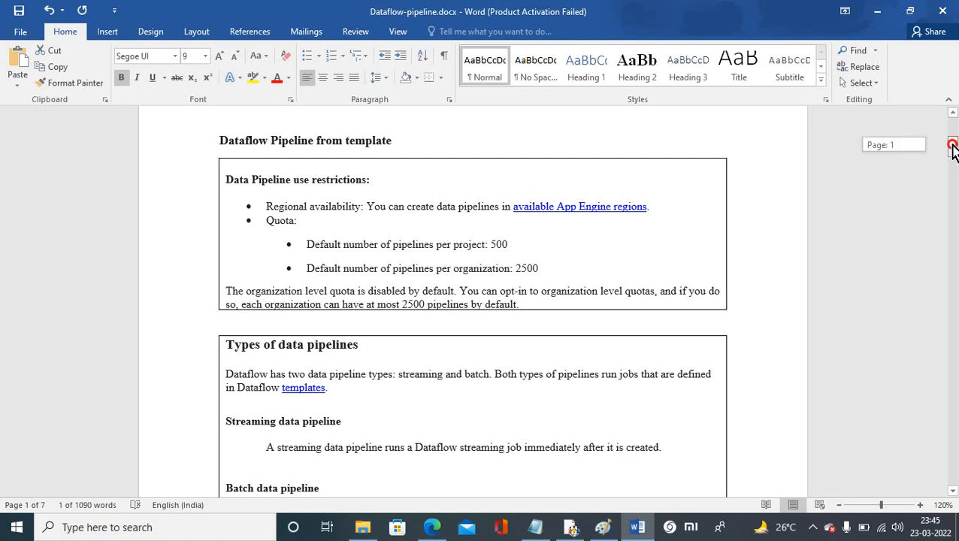
pyautogui.moveTo(952, 146); pyautogui.dragTo(954, 341)
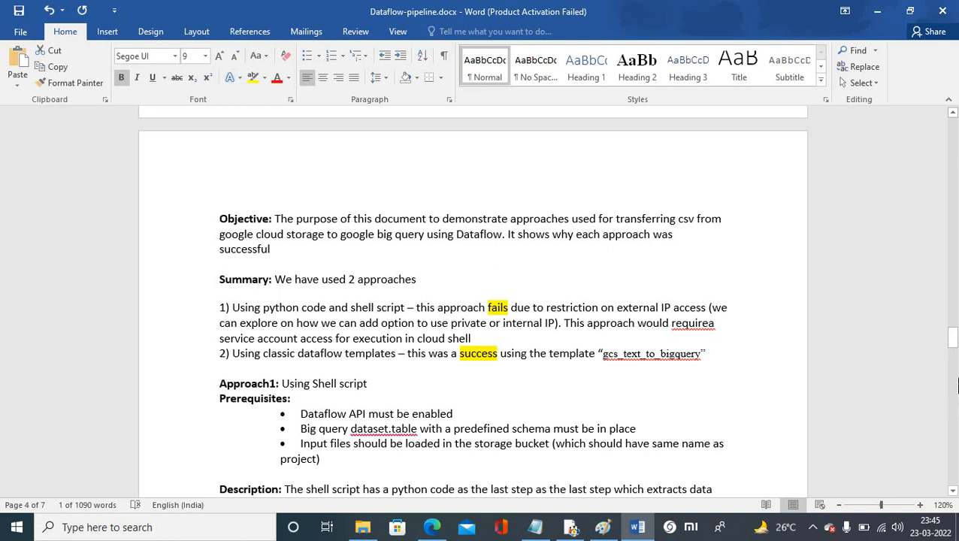
pyautogui.moveTo(953, 336); pyautogui.dragTo(954, 346)
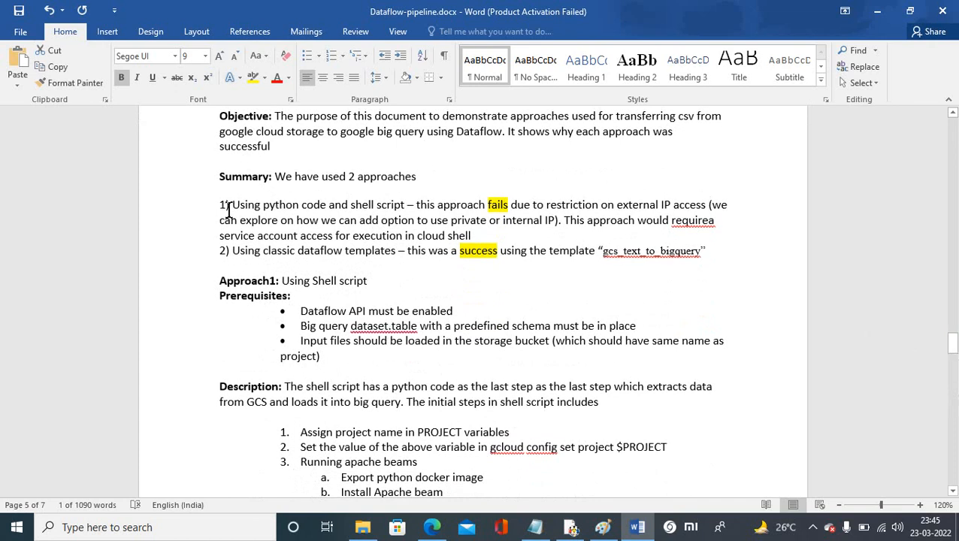
pyautogui.moveTo(228, 211); pyautogui.dragTo(406, 210)
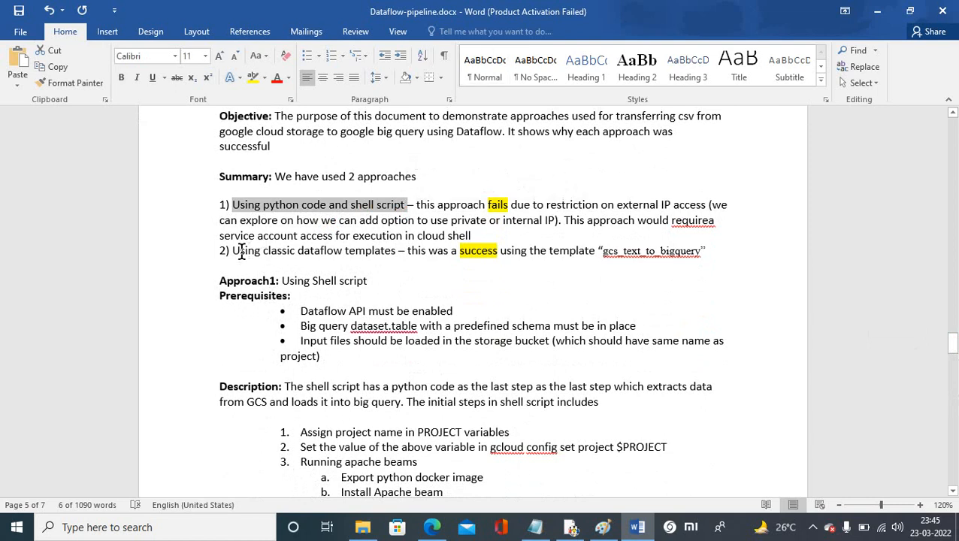
pyautogui.moveTo(237, 252); pyautogui.dragTo(396, 256)
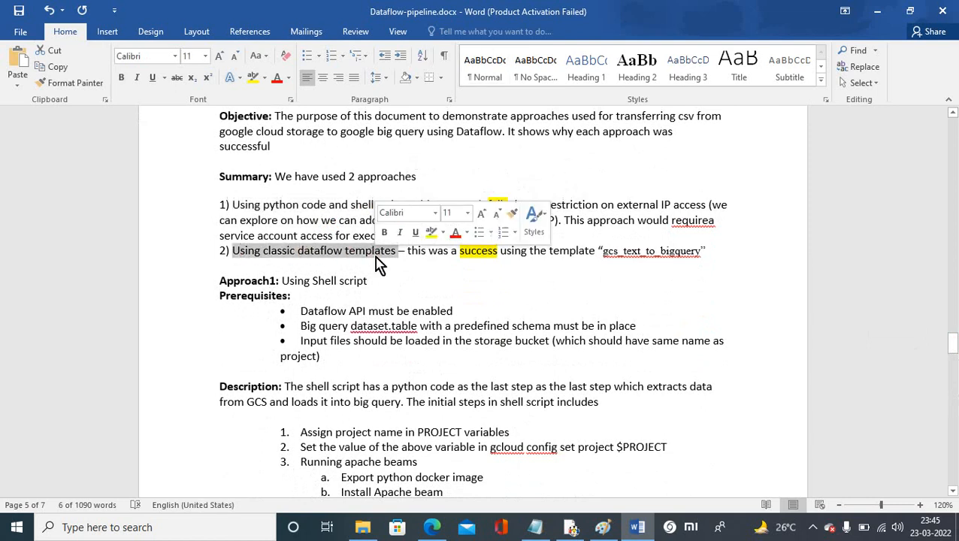
pyautogui.click(270, 273)
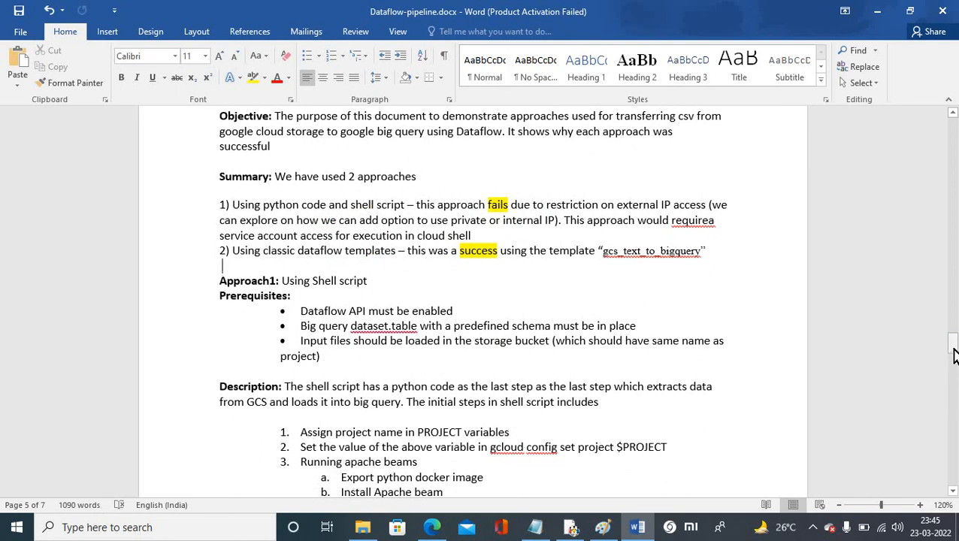
# - Read the shell script description, the Approach 2 prerequisites and the logged issues with their resolutions, and leave the document
pyautogui.moveTo(953, 349); pyautogui.dragTo(954, 362)
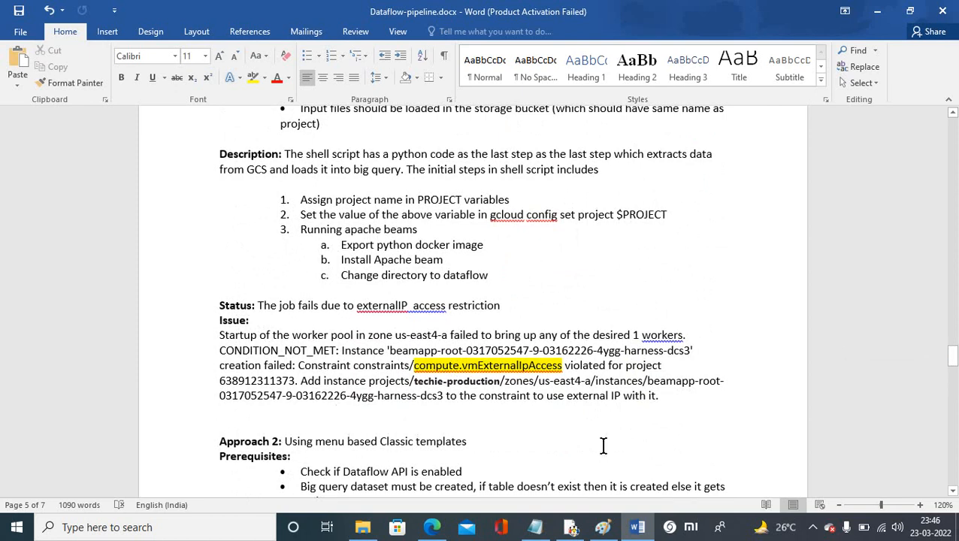
pyautogui.moveTo(953, 354); pyautogui.dragTo(954, 364)
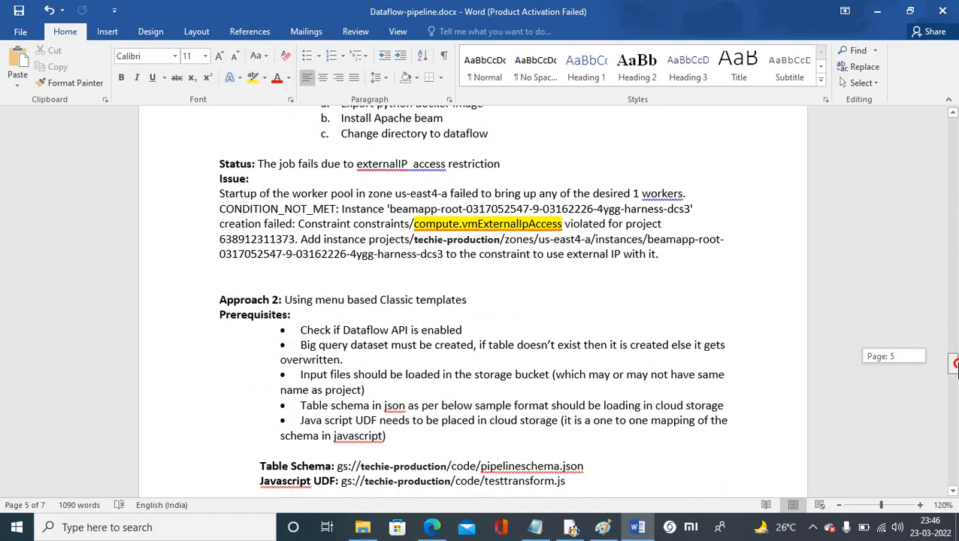
pyautogui.moveTo(954, 364); pyautogui.dragTo(954, 417)
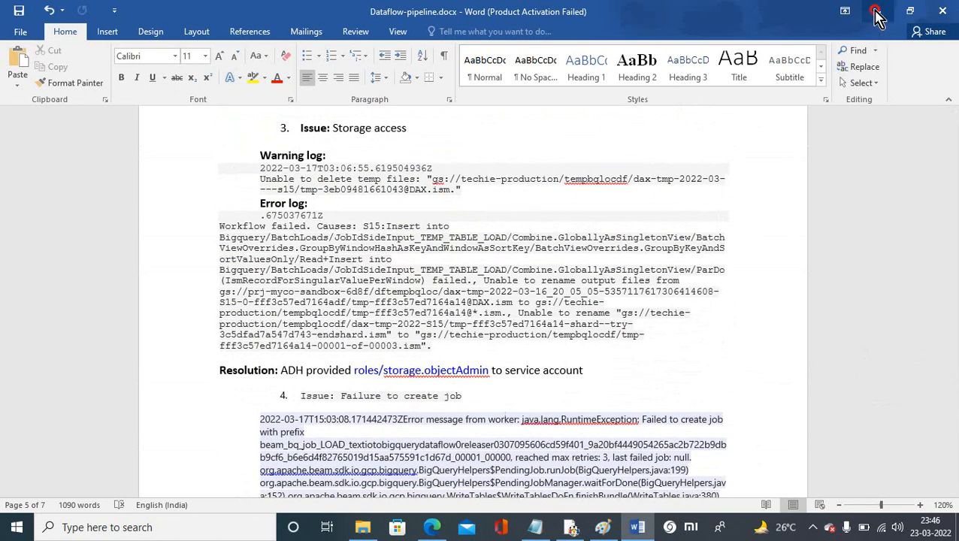
pyautogui.click(876, 12)
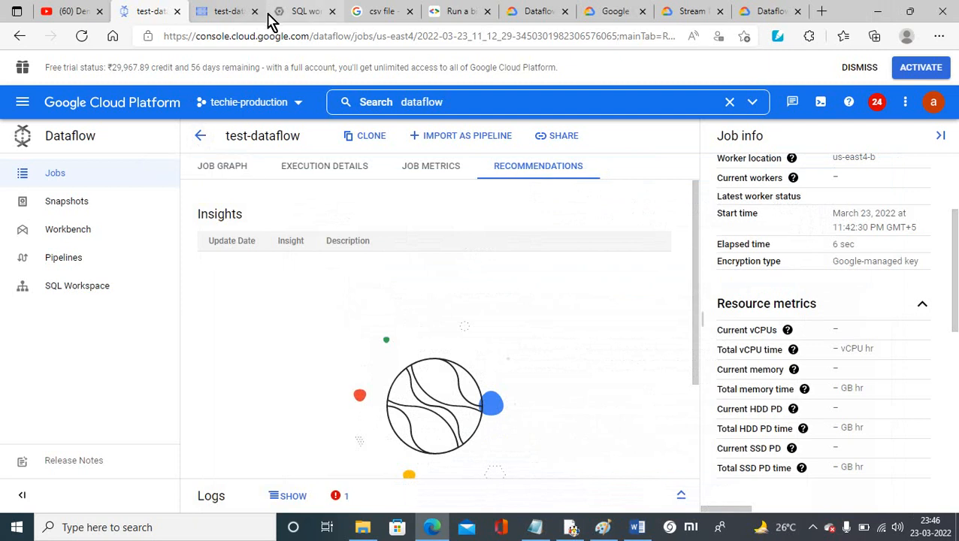
# - From the Cloud Storage browser tab, search the console for firewall and open the VPC network Firewall page
pyautogui.click(230, 12)
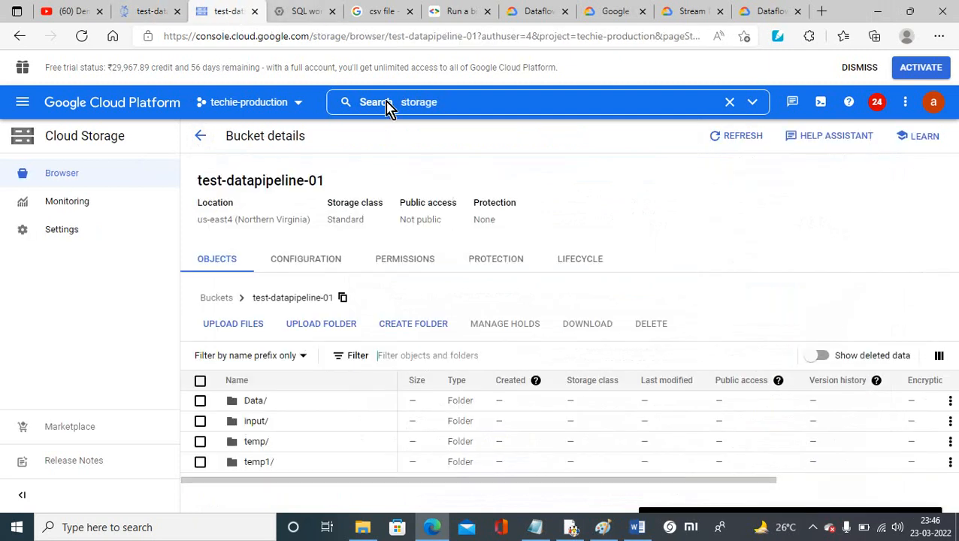
pyautogui.click(406, 100)
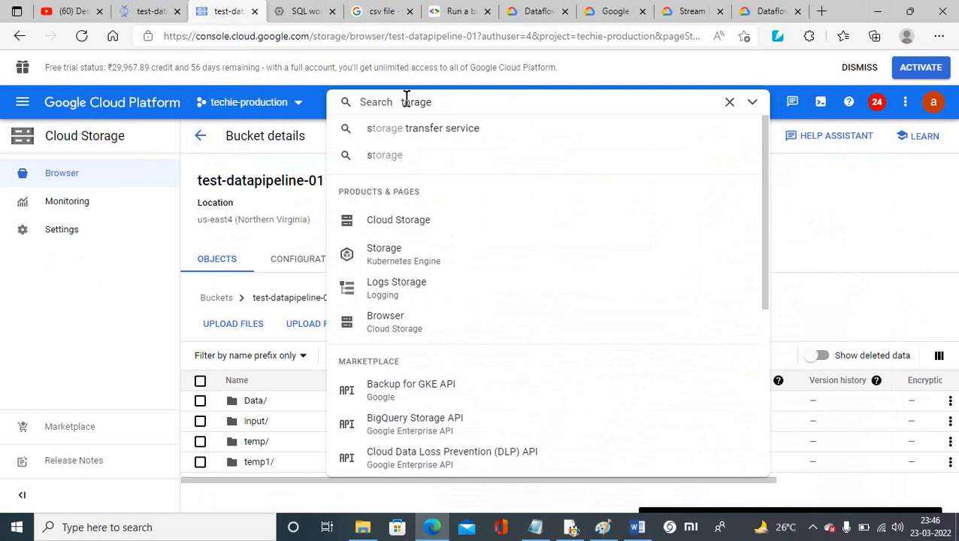
pyautogui.press('BackSpace')
pyautogui.press('BackSpace')
pyautogui.press('BackSpace')
pyautogui.press('BackSpace')
pyautogui.press('BackSpace')
pyautogui.press('BackSpace')
pyautogui.press('BackSpace')
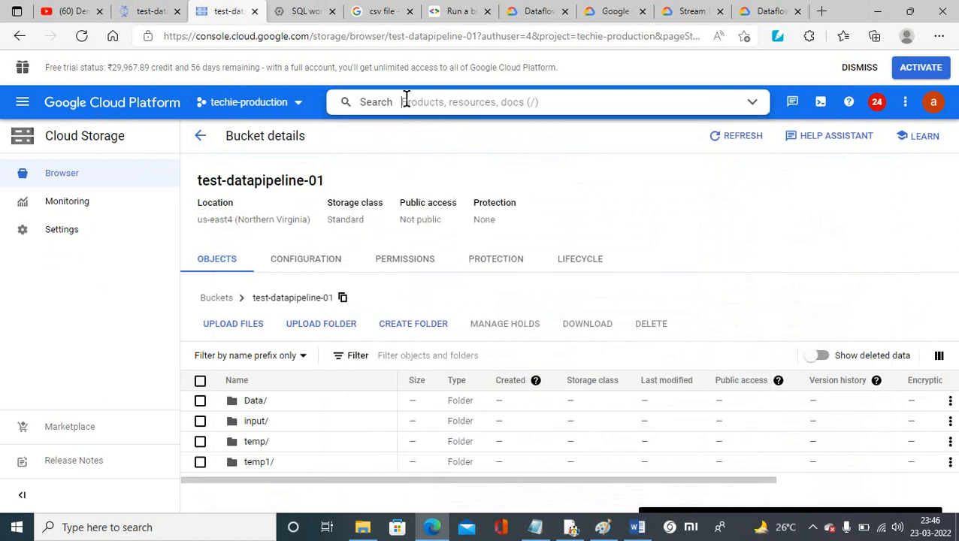
pyautogui.write('fire')
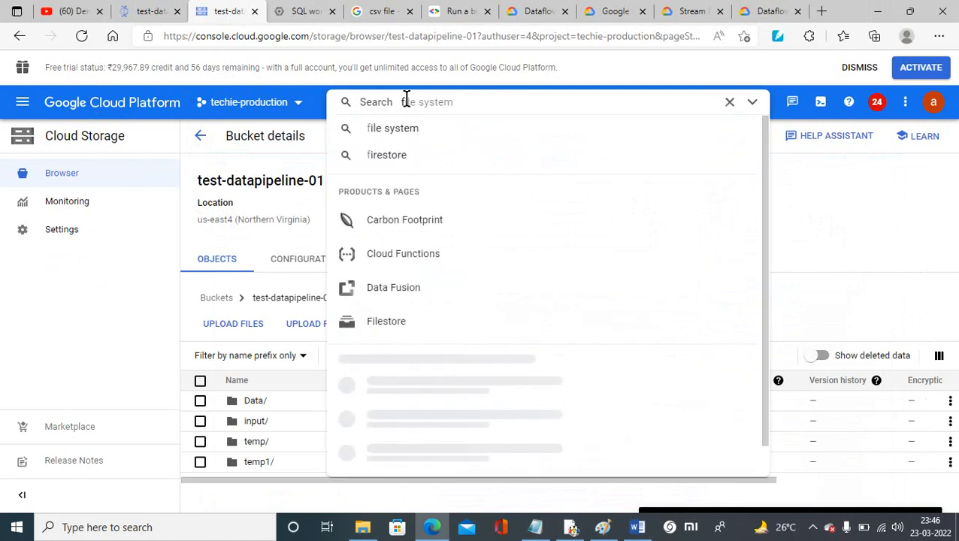
pyautogui.write('wall')
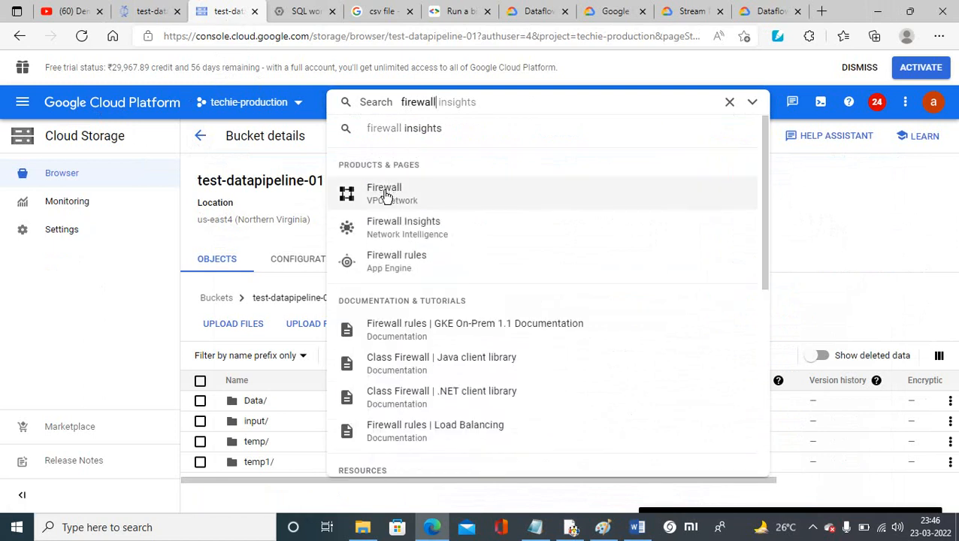
pyautogui.click(388, 193)
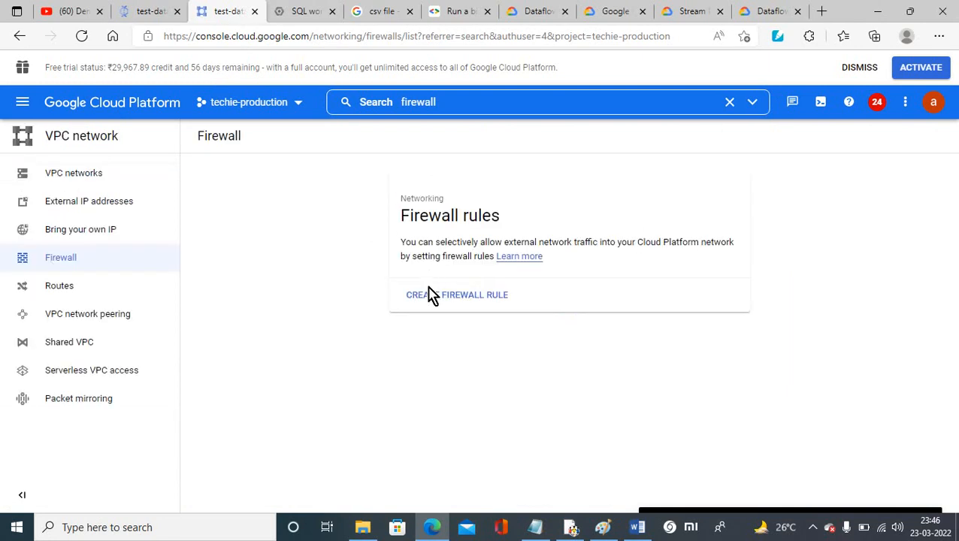
# - Start a new firewall rule named df on the vpc-test1 network
pyautogui.click(433, 300)
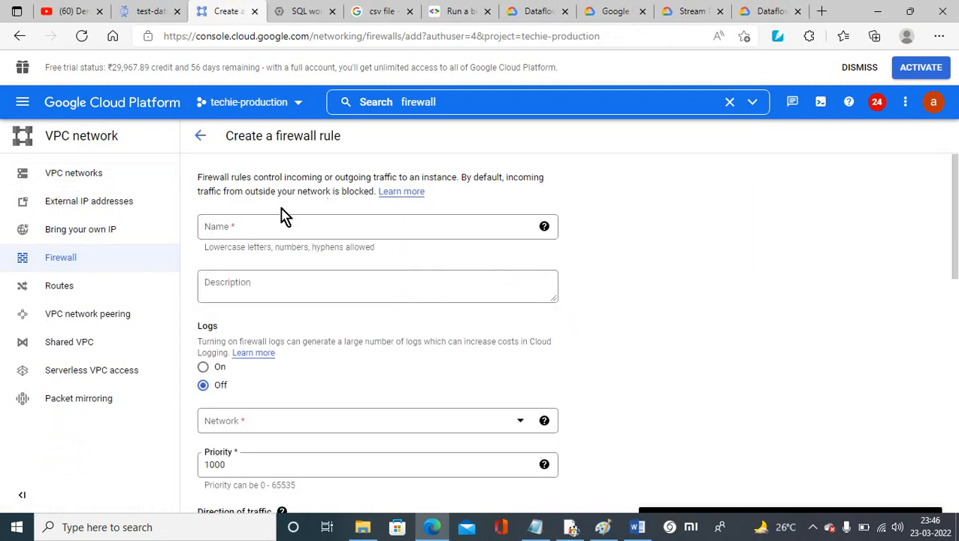
pyautogui.click(263, 220)
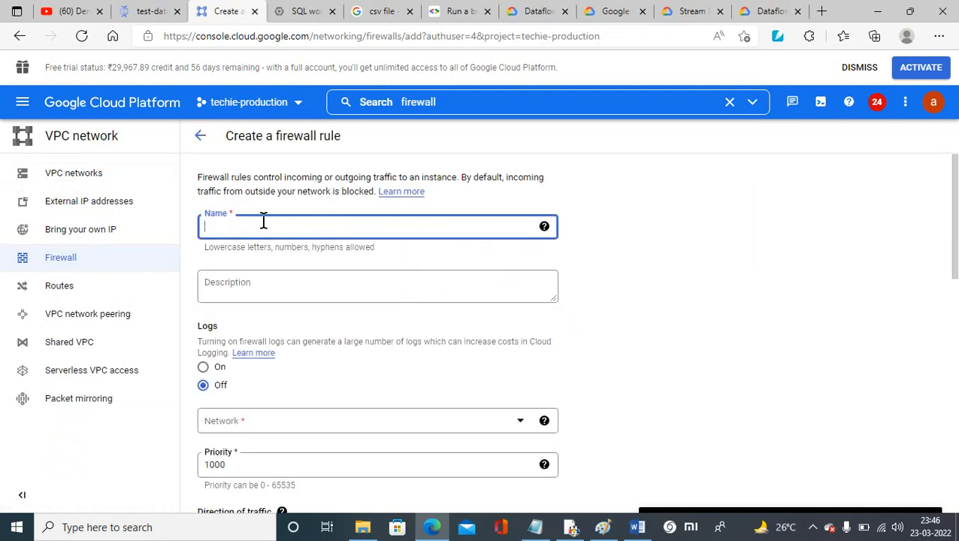
pyautogui.click(223, 423)
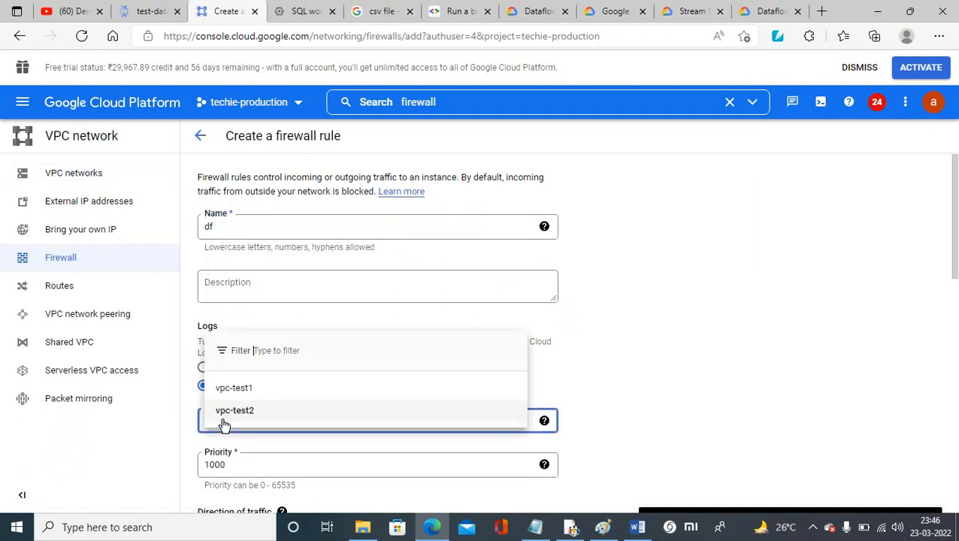
pyautogui.click(250, 391)
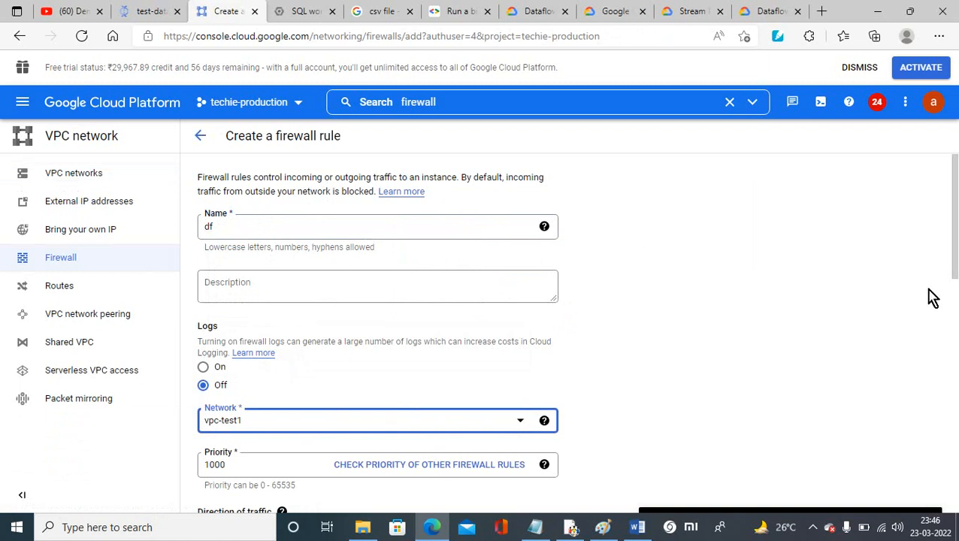
# - Set the firewall rule's priority to 100 and its targets to All instances in the network
pyautogui.moveTo(953, 260); pyautogui.dragTo(943, 306)
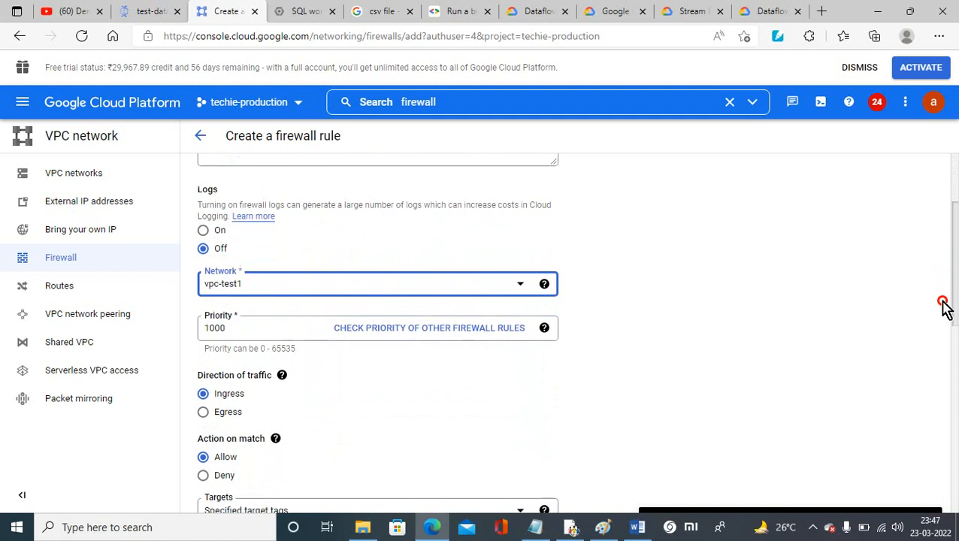
pyautogui.click(233, 319)
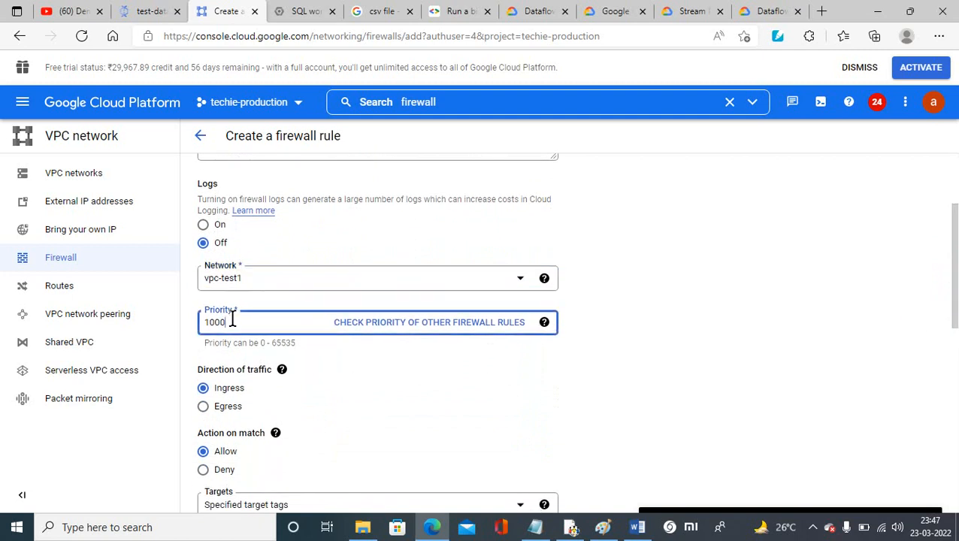
pyautogui.press('BackSpace')
pyautogui.click(621, 411)
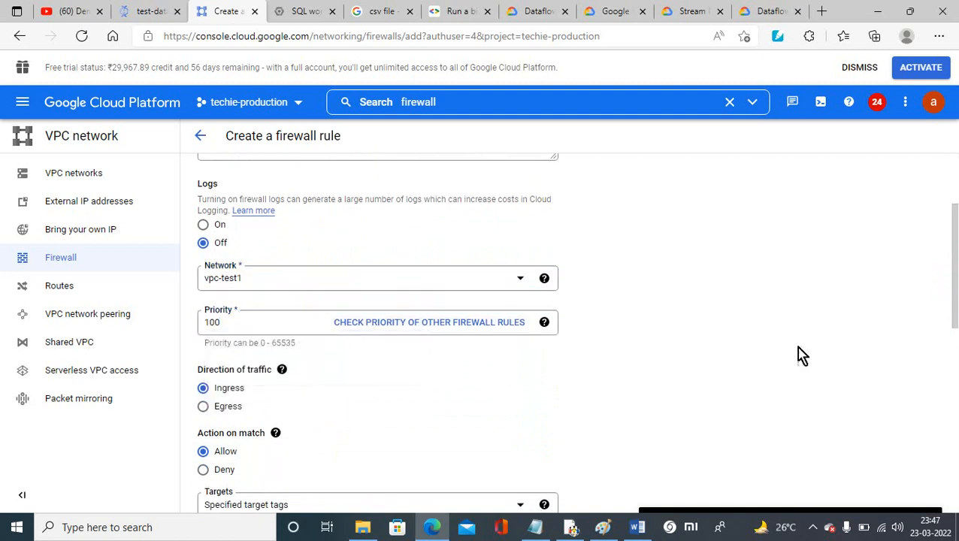
pyautogui.moveTo(955, 315); pyautogui.dragTo(954, 346)
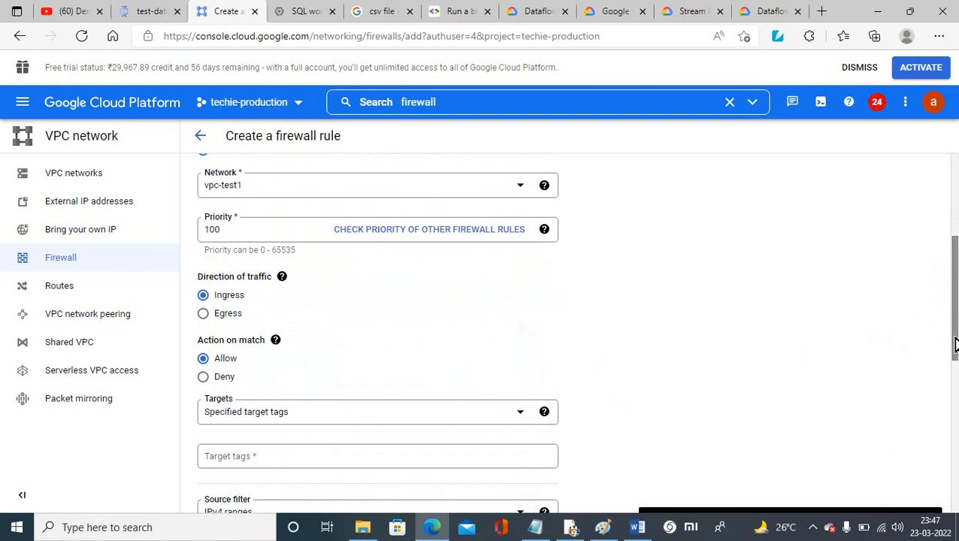
pyautogui.click(520, 415)
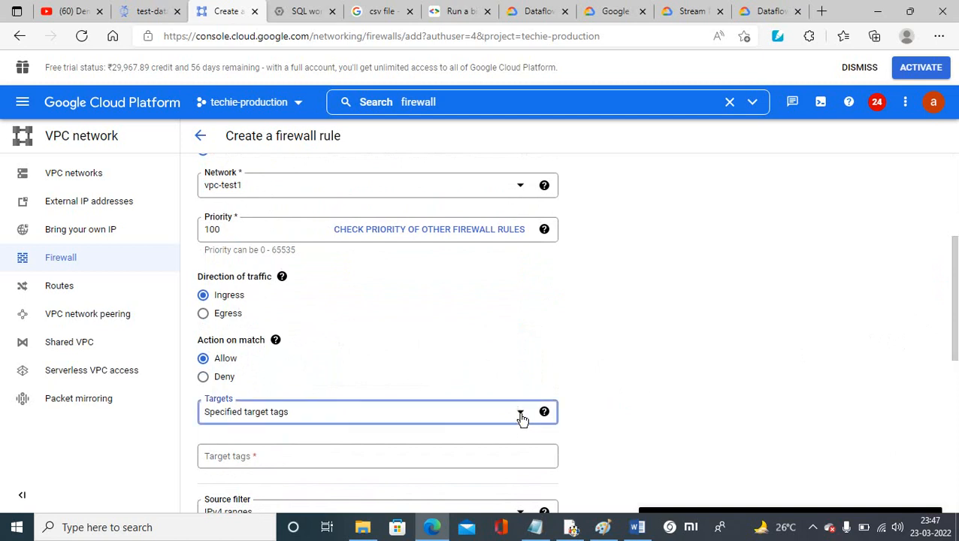
pyautogui.click(294, 426)
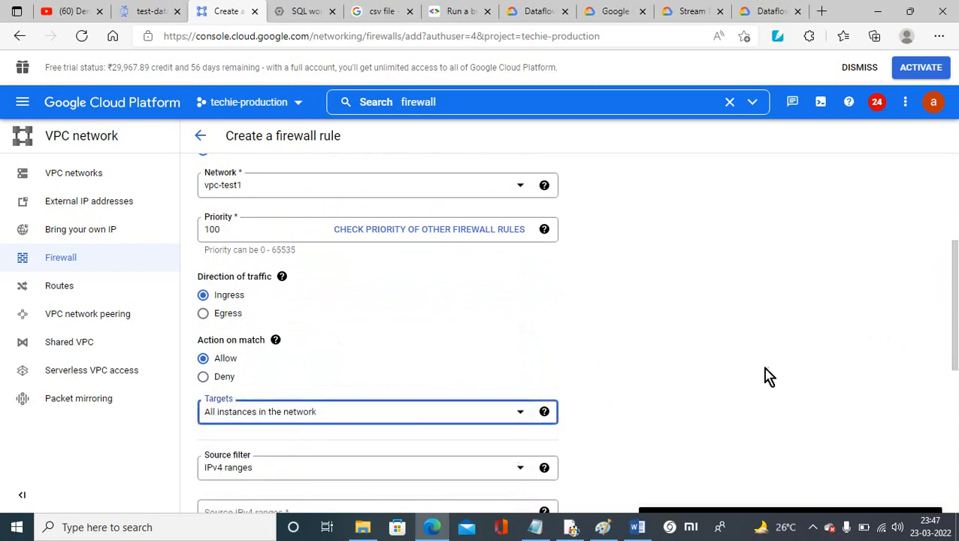
# - Set the rule's source IPv4 range to 0.0.0.0/0, allow all protocols and ports, and create the rule
pyautogui.moveTo(954, 336); pyautogui.dragTo(955, 376)
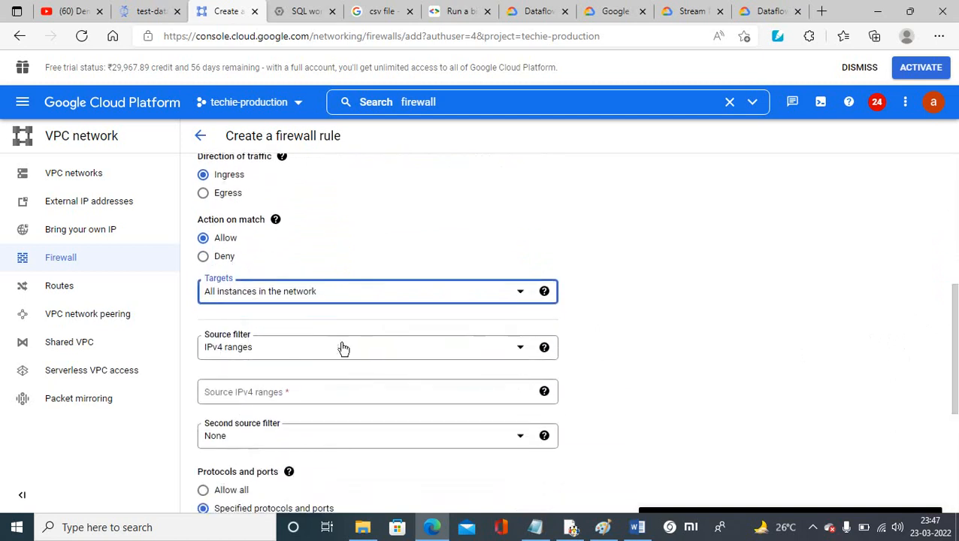
pyautogui.click(307, 396)
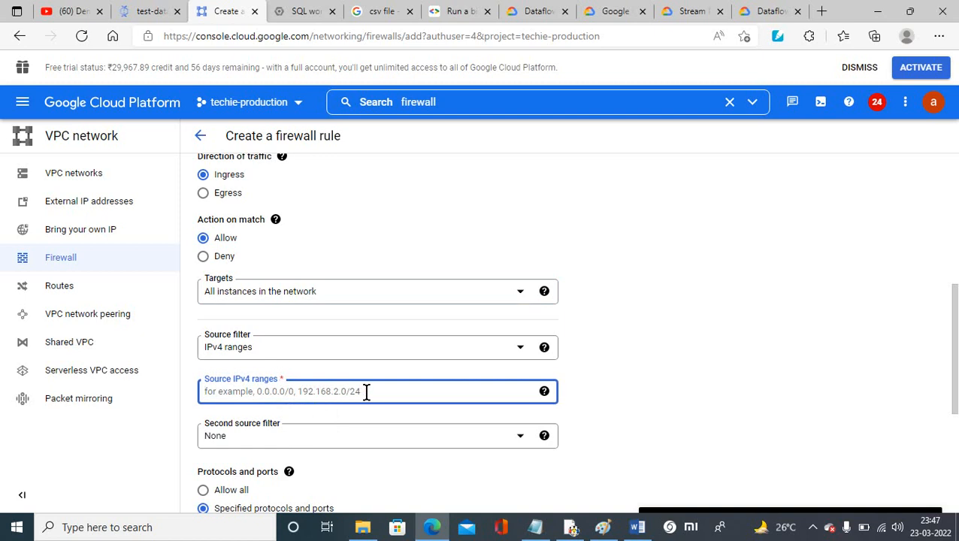
pyautogui.write('0.0.0.0/0')
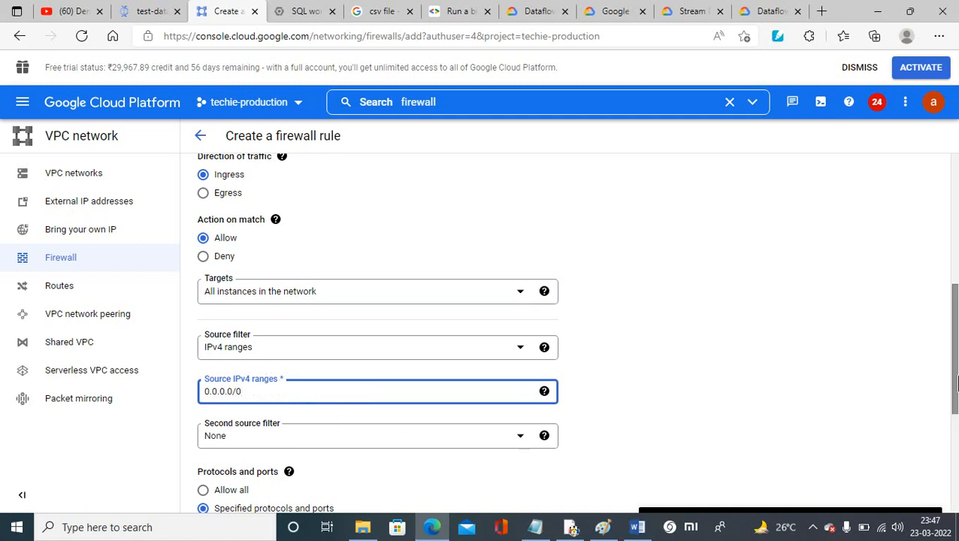
pyautogui.moveTo(956, 372); pyautogui.dragTo(953, 454)
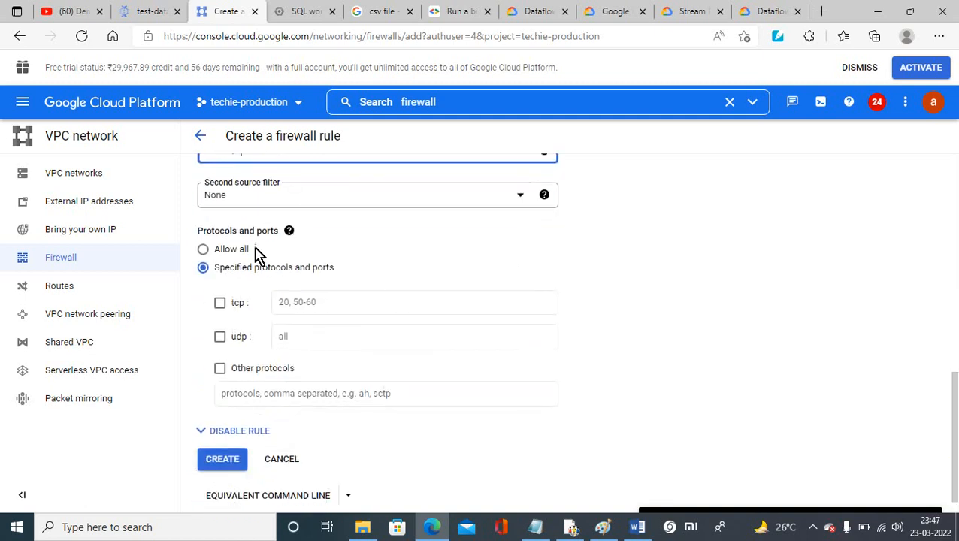
pyautogui.click(203, 249)
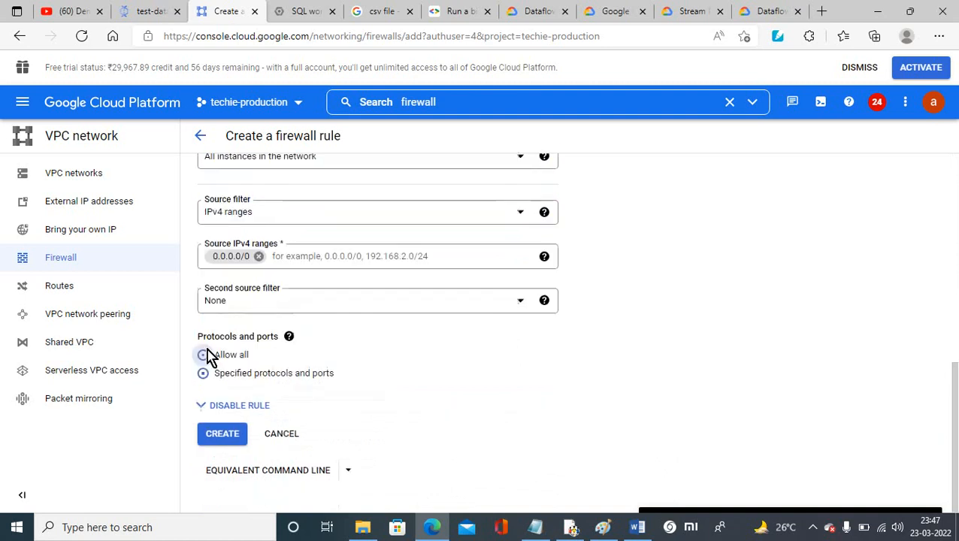
pyautogui.click(223, 443)
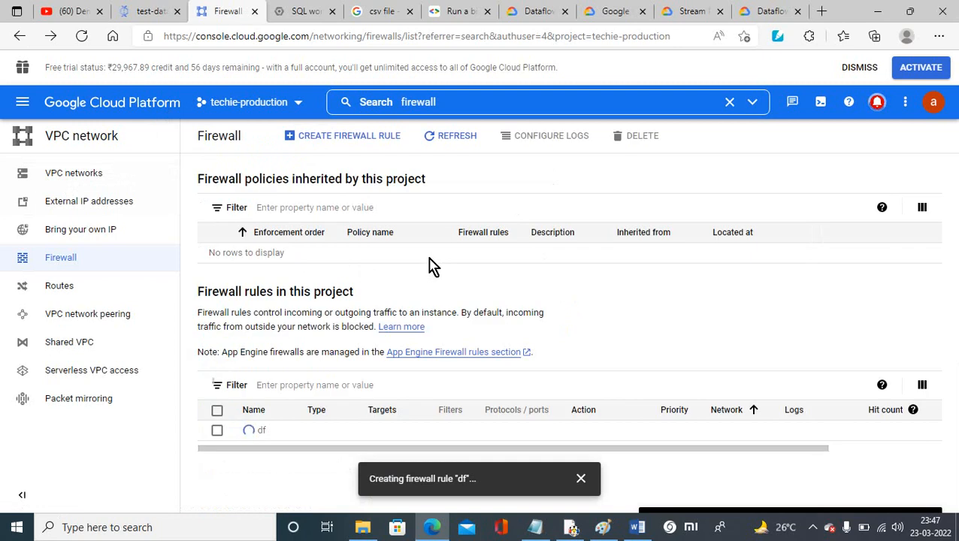
# - Copy the IP address range of the vpc-test2 subnet from the VPC networks list
pyautogui.click(73, 175)
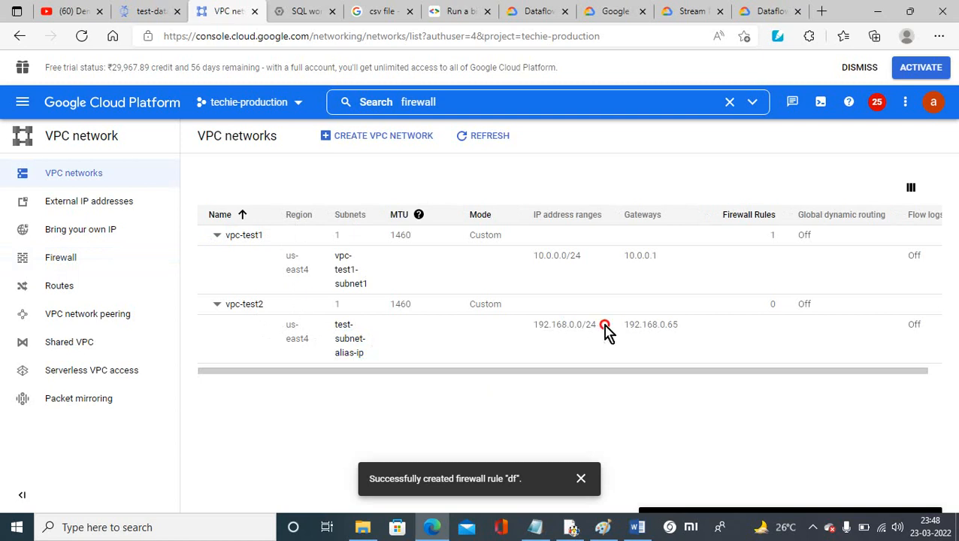
pyautogui.moveTo(607, 333); pyautogui.dragTo(535, 335)
pyautogui.hotkey('ctrl', 'c')
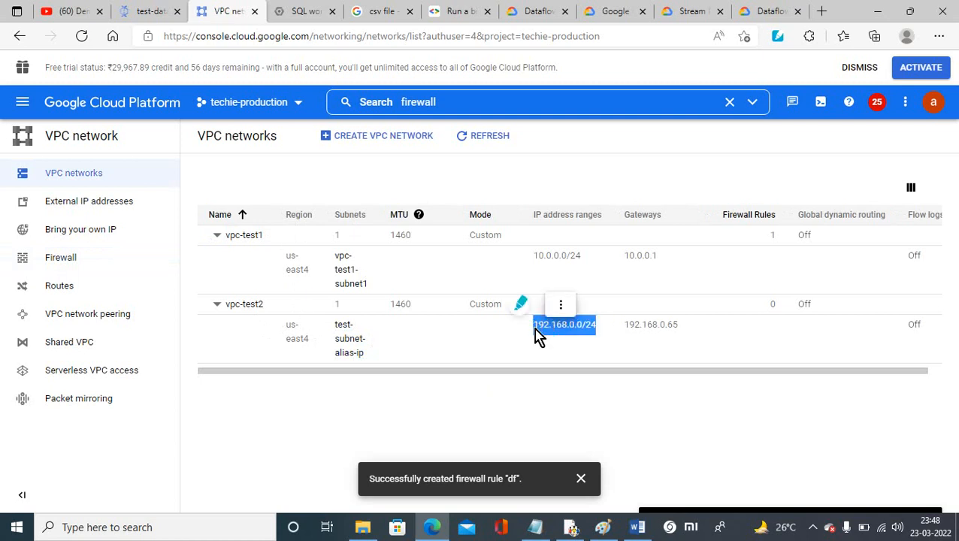
# - Start another new firewall rule named df1 on the vpc-test2 network
pyautogui.click(64, 259)
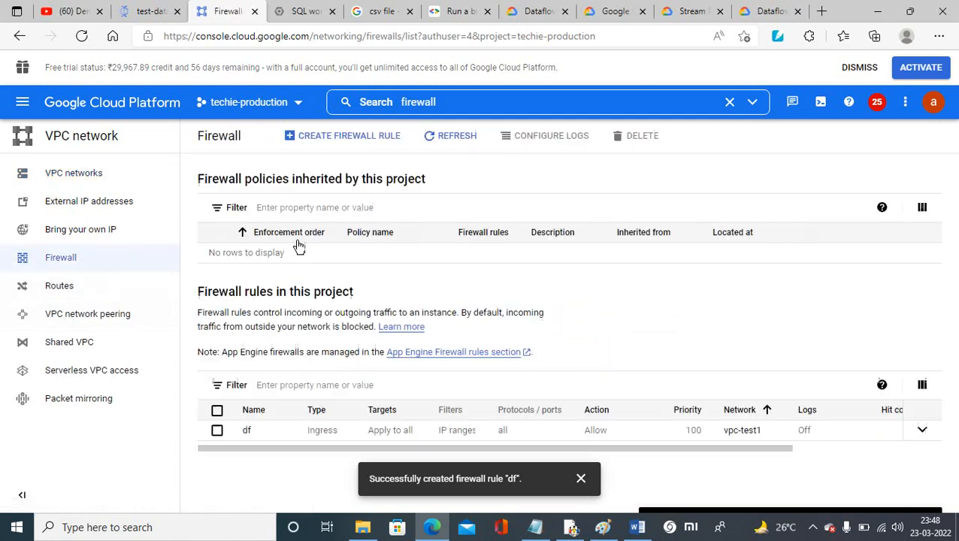
pyautogui.click(336, 141)
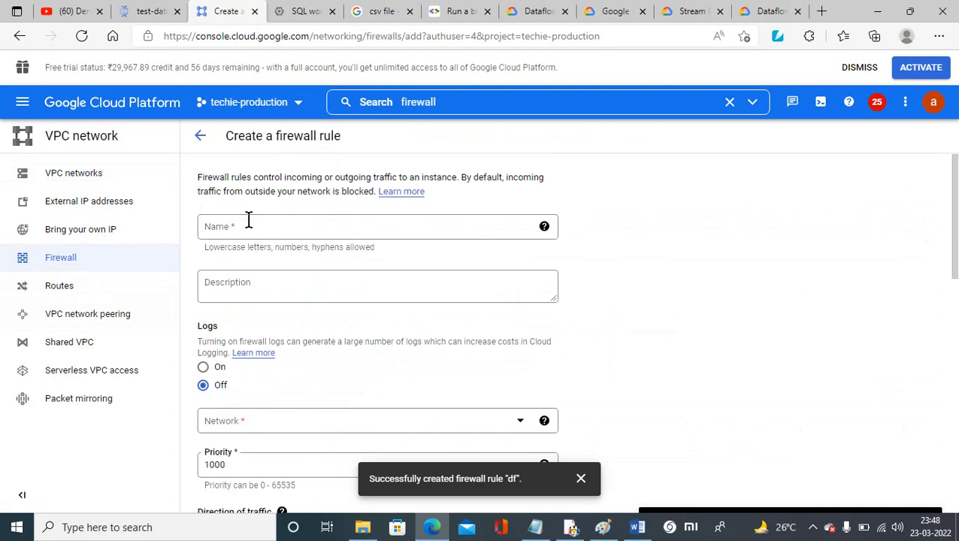
pyautogui.click(247, 224)
pyautogui.write('df')
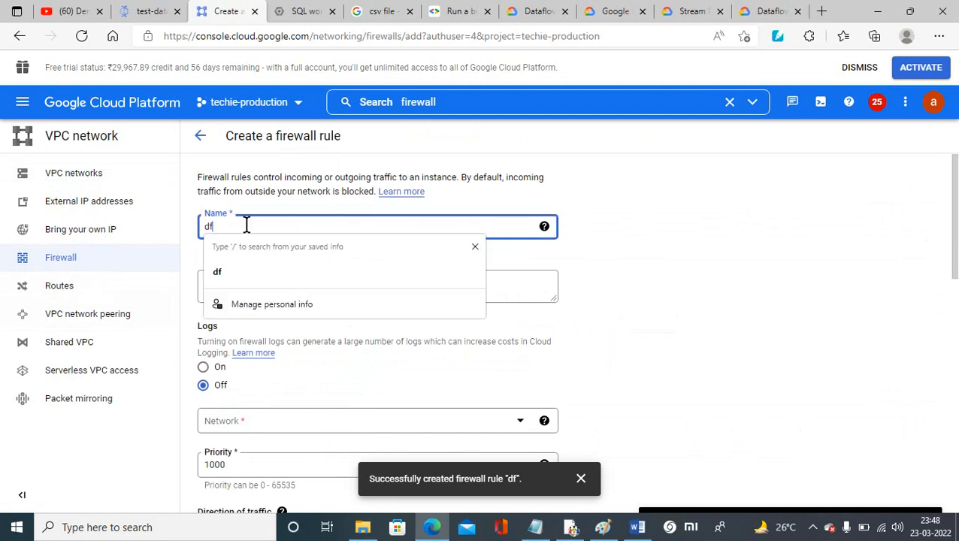
pyautogui.write('1')
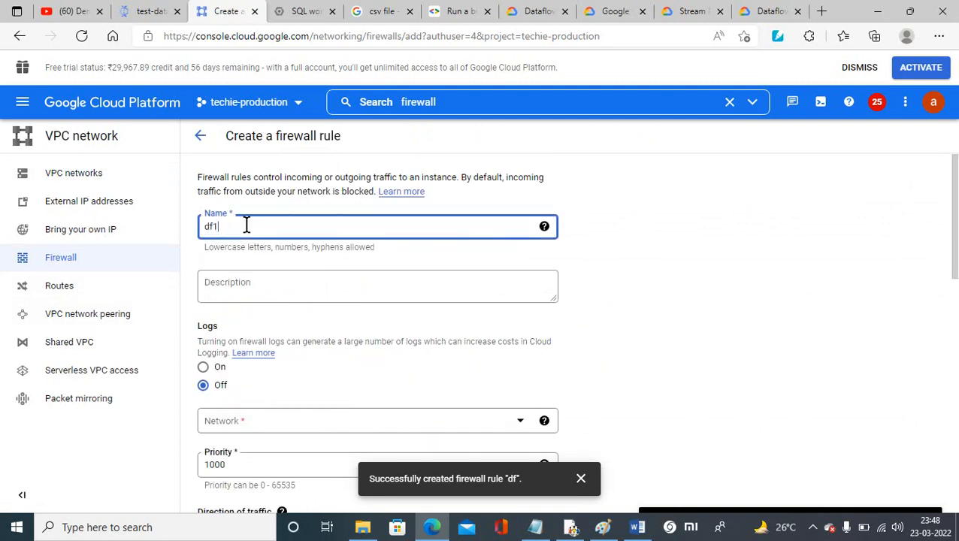
pyautogui.click(229, 422)
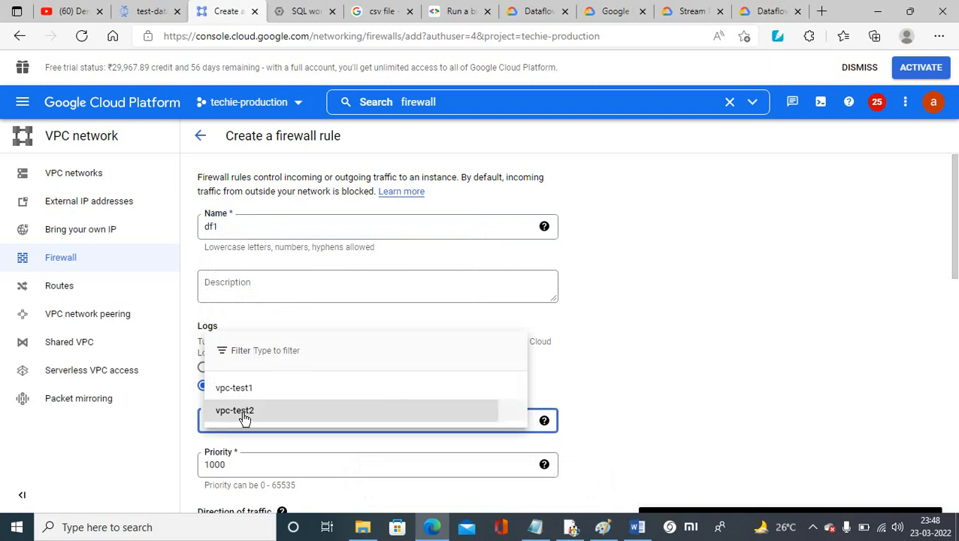
pyautogui.click(244, 416)
# - Set the df1 rule's priority to 101 and its targets to All instances in the network
pyautogui.click(252, 465)
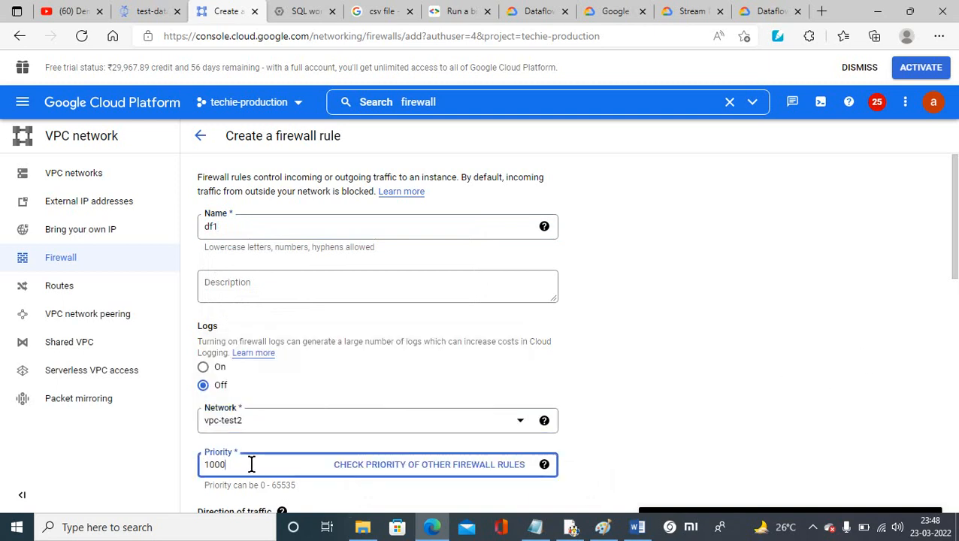
pyautogui.press('BackSpace')
pyautogui.press('BackSpace')
pyautogui.write('1')
pyautogui.moveTo(953, 238); pyautogui.dragTo(956, 322)
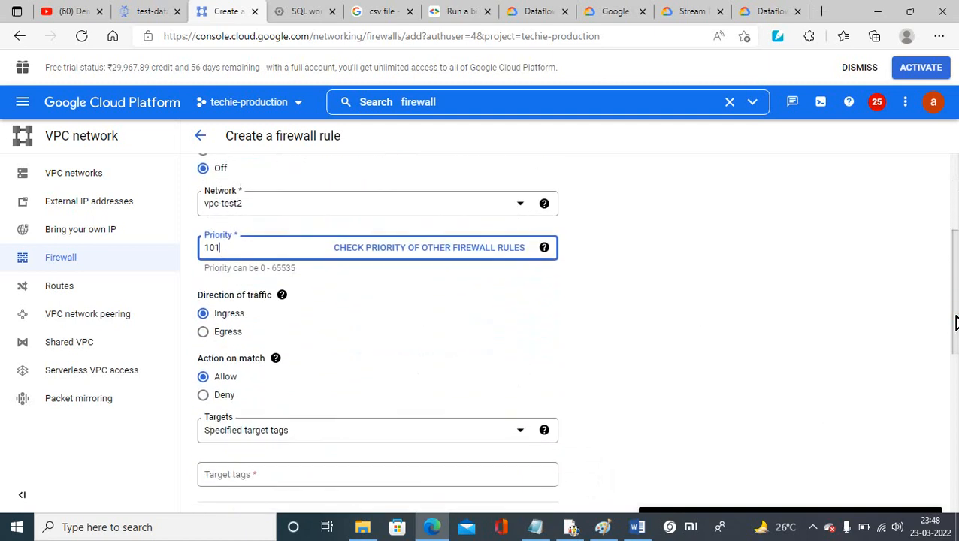
pyautogui.click(234, 431)
pyautogui.click(242, 379)
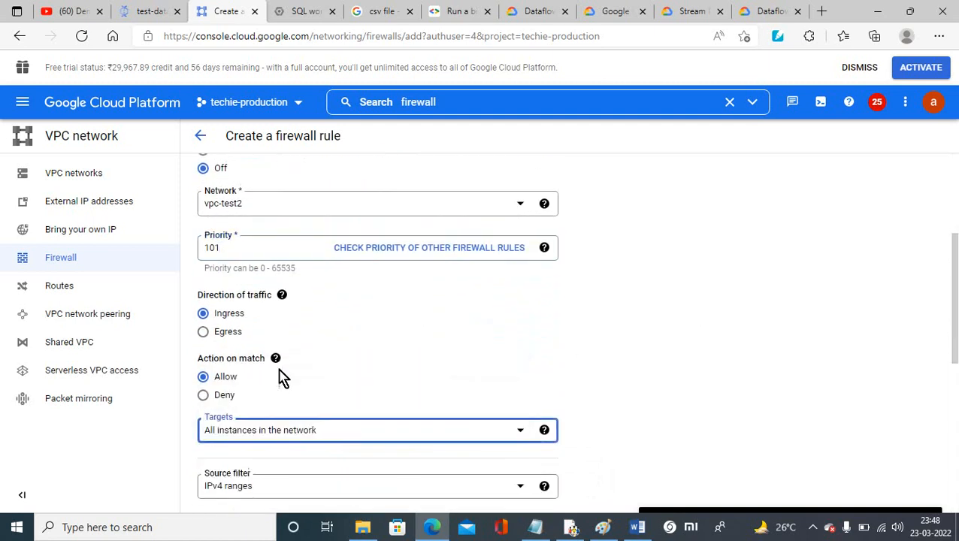
# - Paste the copied subnet range 192.168.0.0/24 as the df1 rule's source IPv4 range
pyautogui.moveTo(949, 296); pyautogui.dragTo(956, 362)
pyautogui.click(277, 356)
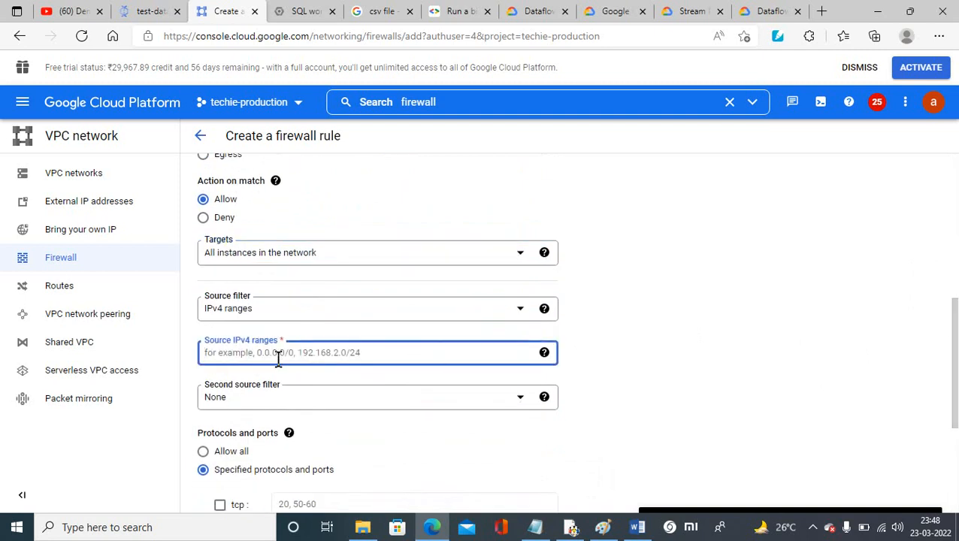
pyautogui.hotkey('ctrl', 'v')
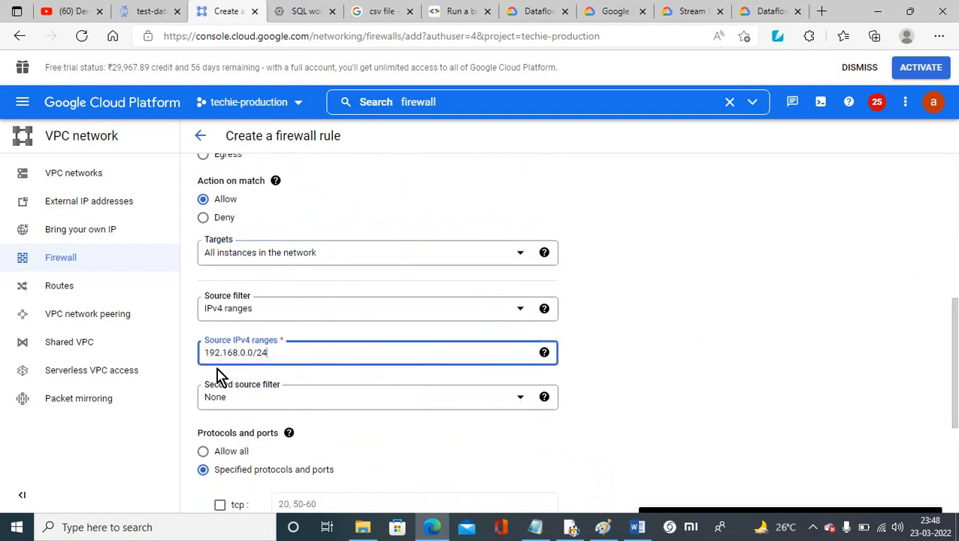
pyautogui.click(219, 504)
pyautogui.click(329, 505)
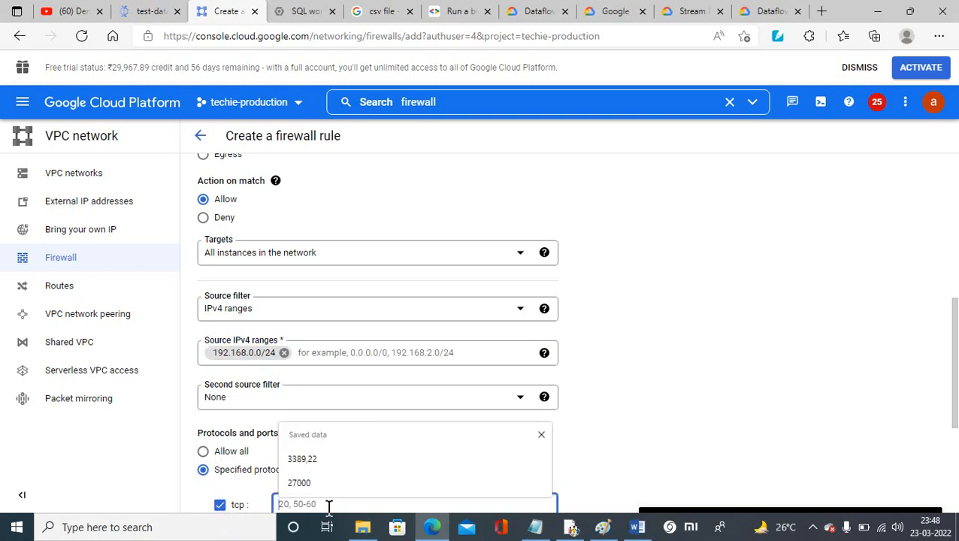
pyautogui.write('12345-12346')
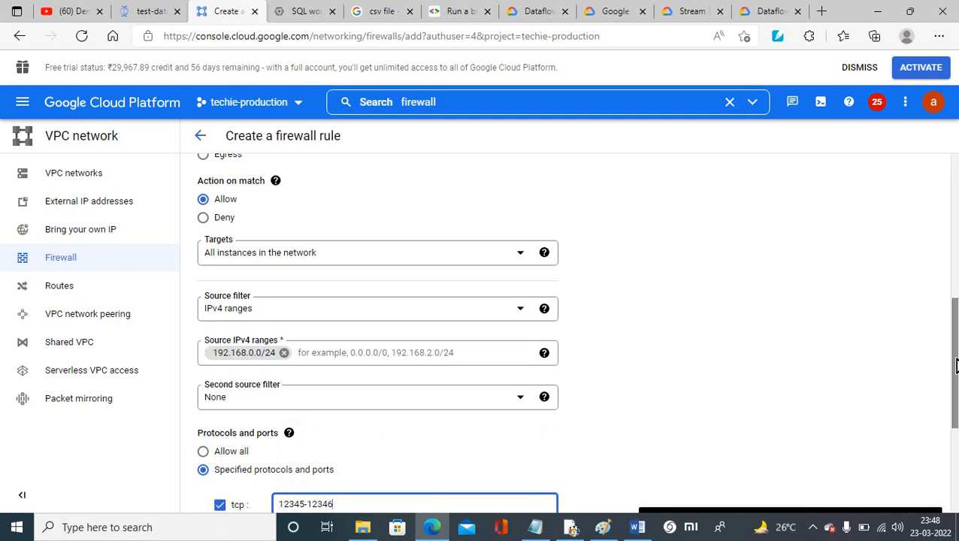
pyautogui.scroll(-3, 954, 398)
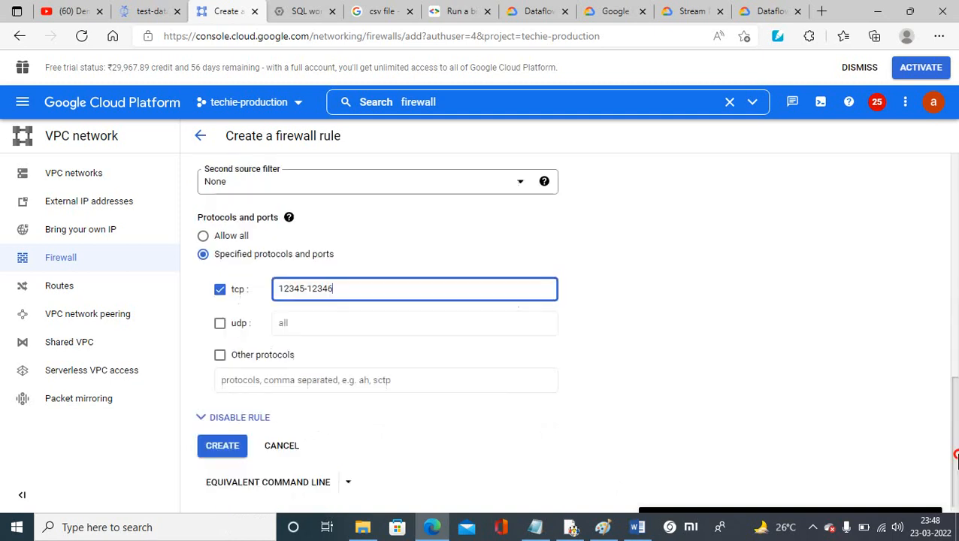
pyautogui.click(223, 436)
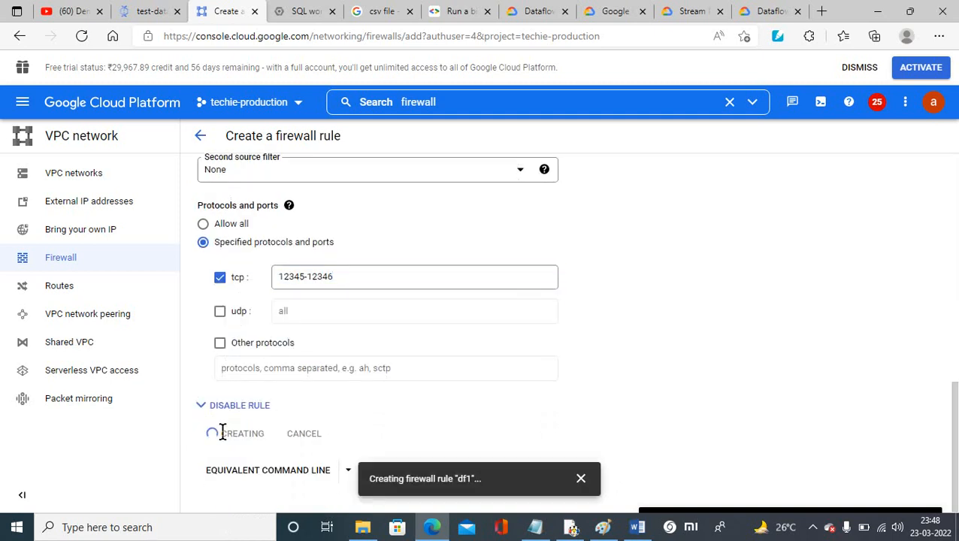
# - Clone the test-dataflow job from its Dataflow browser tab and name the clone test-dataflow01
pyautogui.click(150, 13)
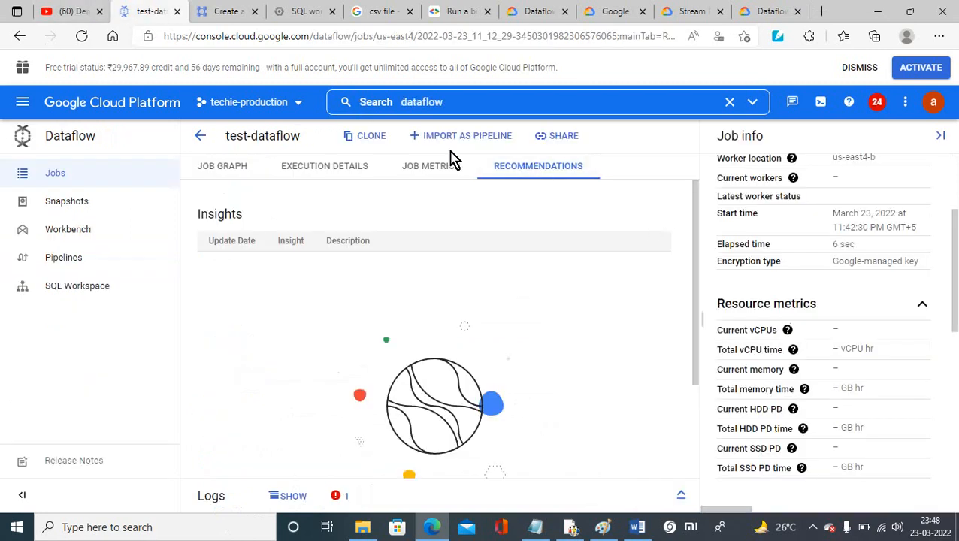
pyautogui.click(372, 136)
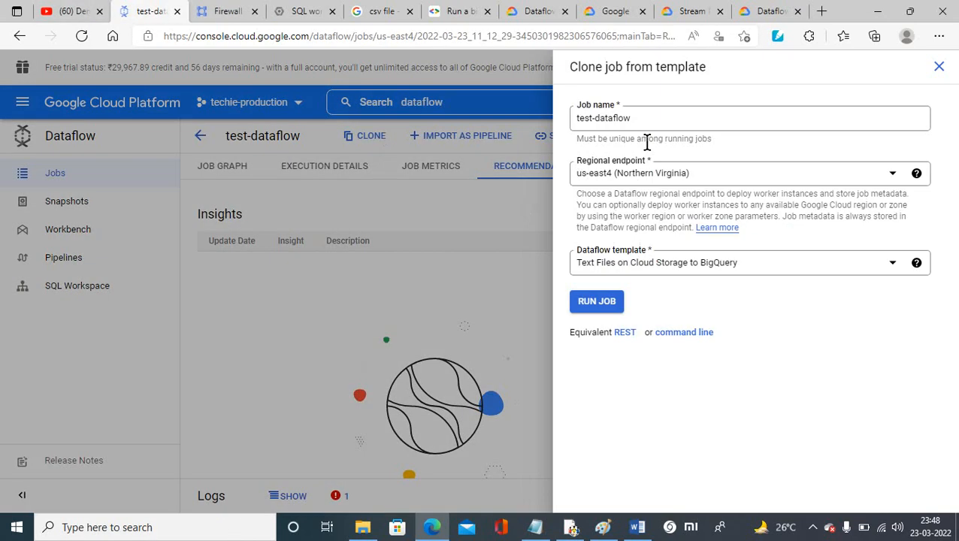
pyautogui.click(639, 120)
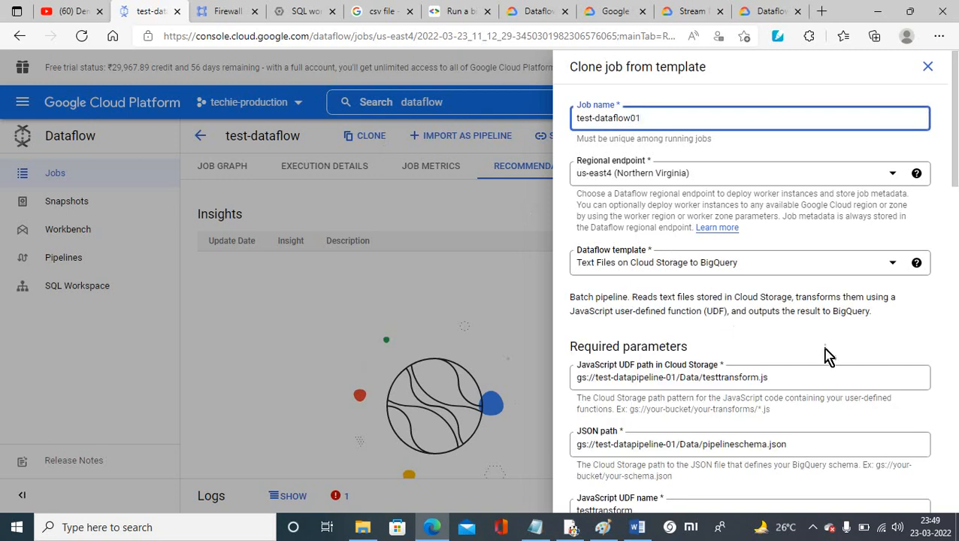
# - Set the cloned job's worker region to us-east4 and its worker zone to us-east4-a
pyautogui.moveTo(955, 167); pyautogui.dragTo(956, 385)
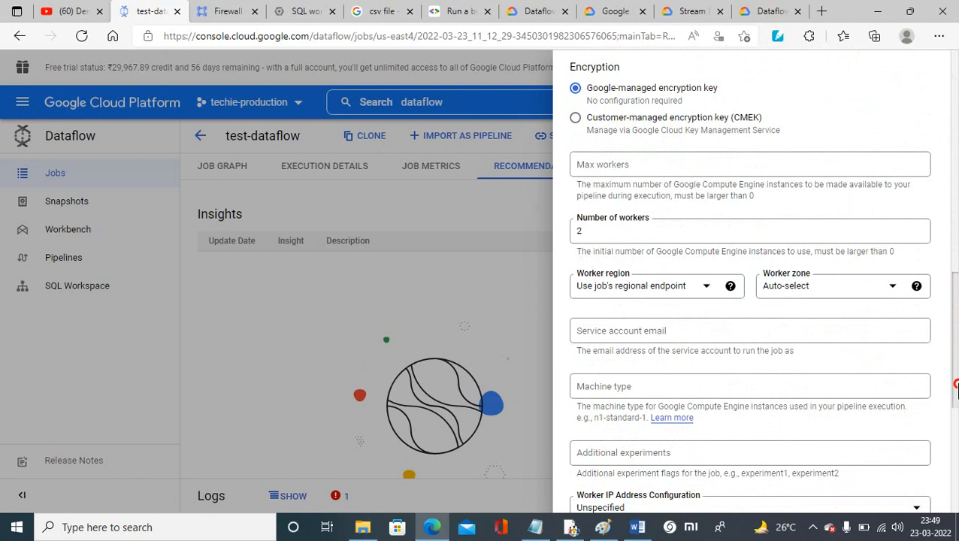
pyautogui.click(706, 288)
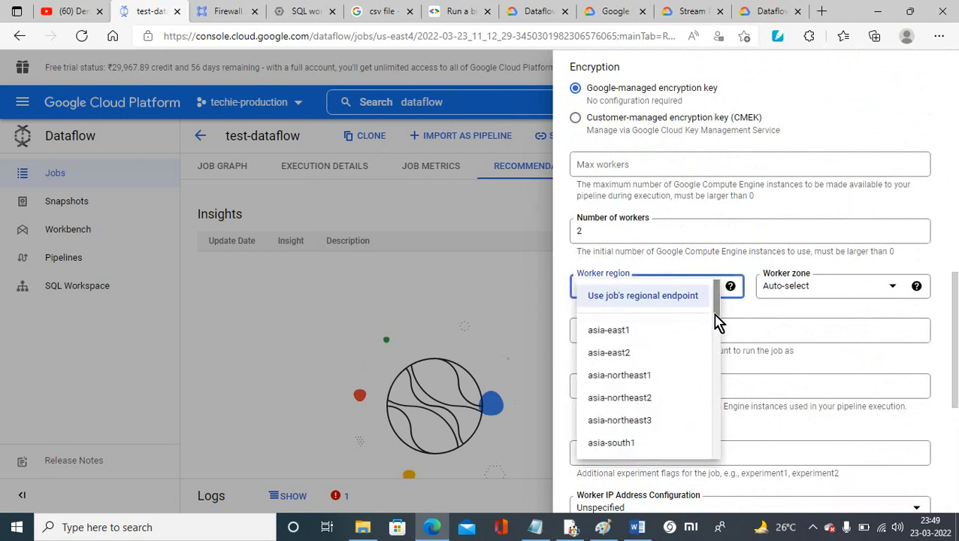
pyautogui.moveTo(718, 321); pyautogui.dragTo(719, 445)
pyautogui.click(615, 400)
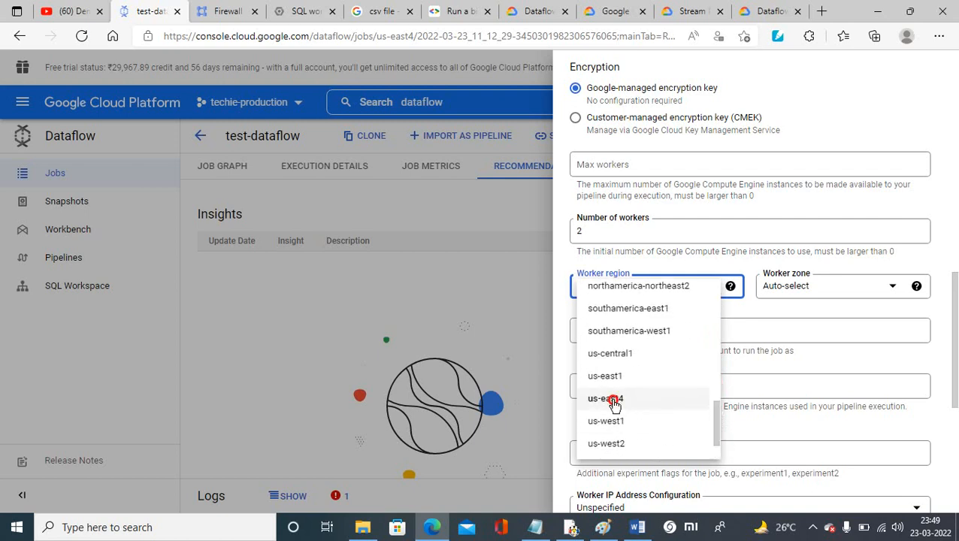
pyautogui.click(833, 298)
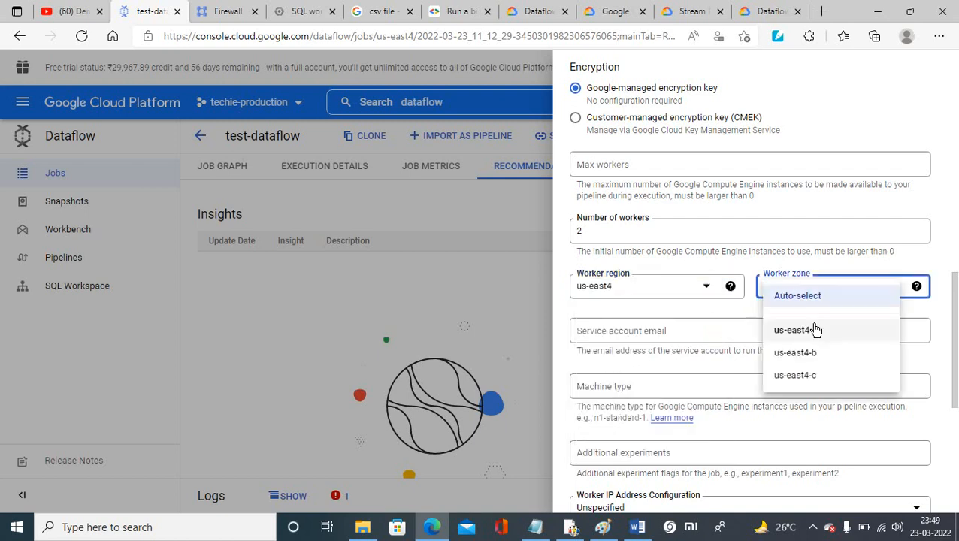
pyautogui.click(812, 330)
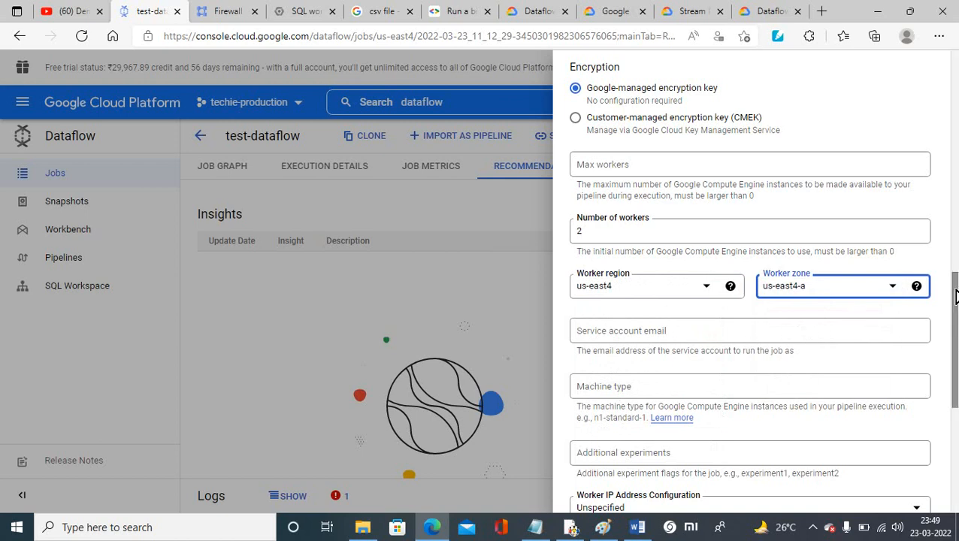
# - Set the cloned job's worker IP address configuration to Private
pyautogui.moveTo(952, 293); pyautogui.dragTo(956, 349)
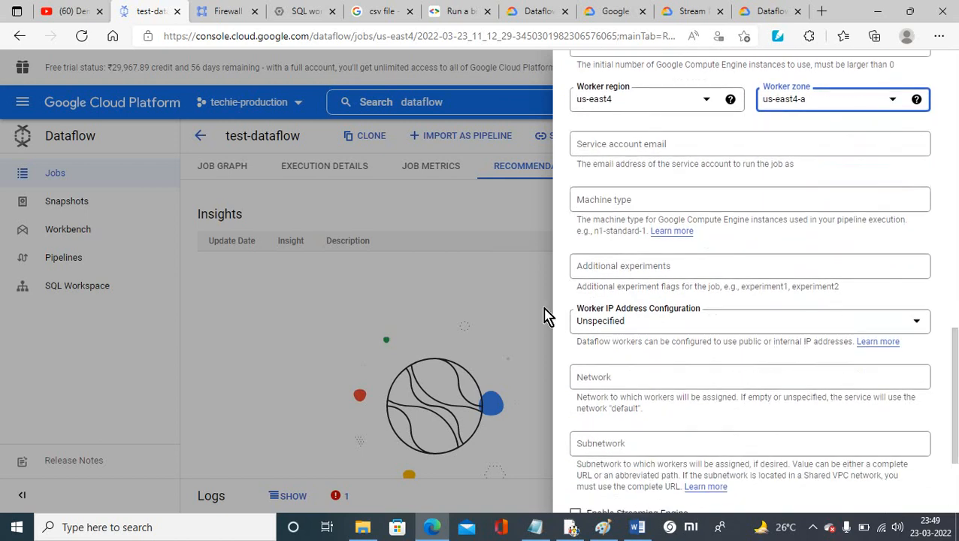
pyautogui.click(644, 324)
pyautogui.click(616, 405)
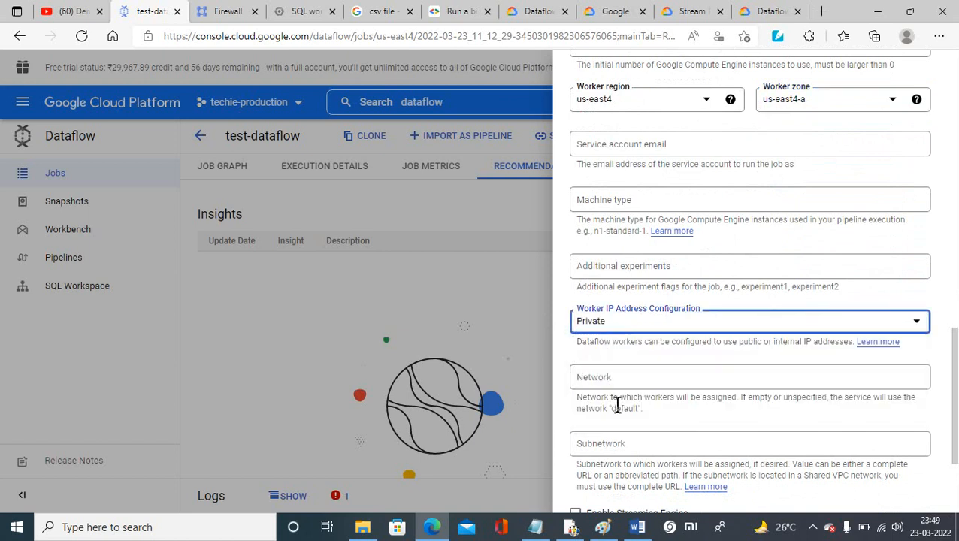
# - Switch to the Dataflow-pipeline Word document and examine the external IP access issue, selecting its phrase "external IP with it"
pyautogui.click(637, 530)
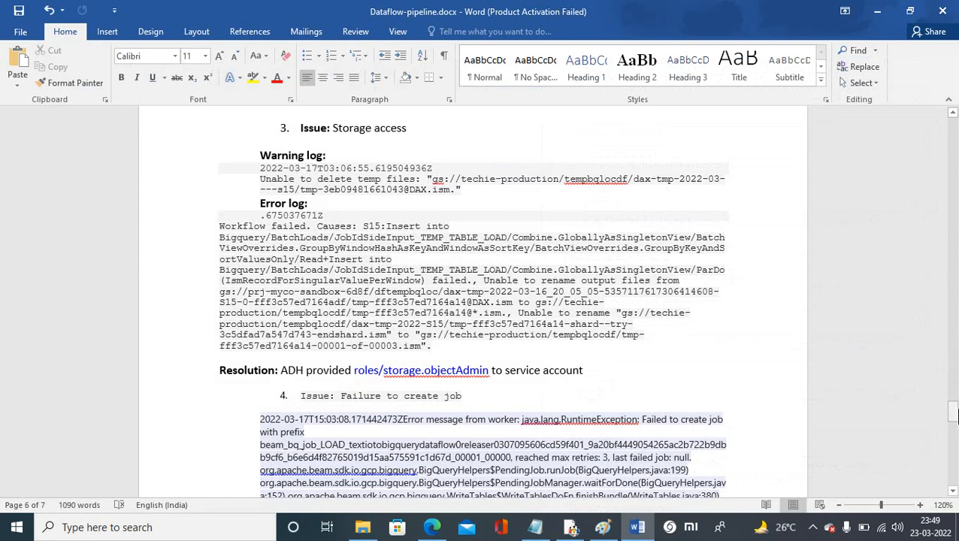
pyautogui.moveTo(953, 424); pyautogui.dragTo(951, 362)
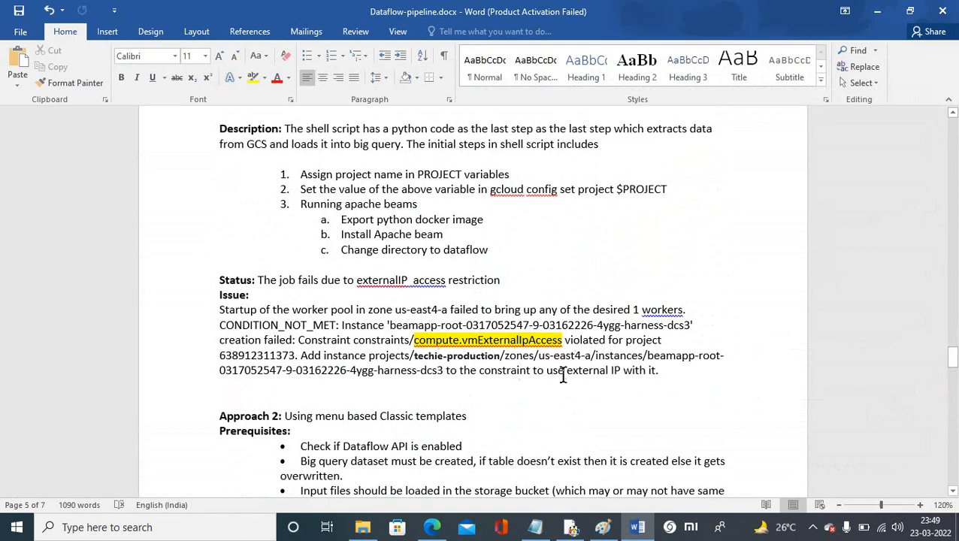
pyautogui.moveTo(566, 373); pyautogui.dragTo(659, 372)
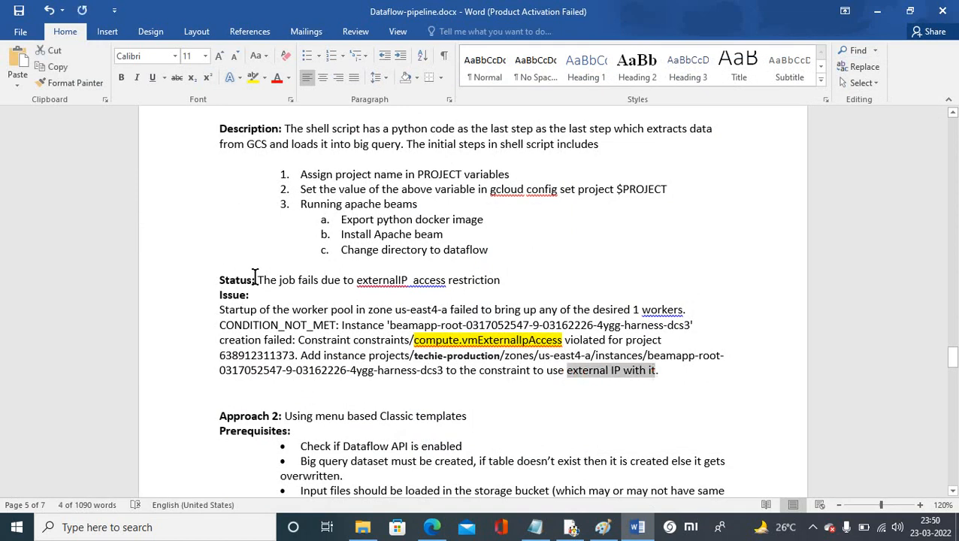
# - Leave the Word document for the cloned job's form and run the test-dataflow01 job
pyautogui.moveTo(258, 280); pyautogui.dragTo(477, 284)
pyautogui.click(876, 11)
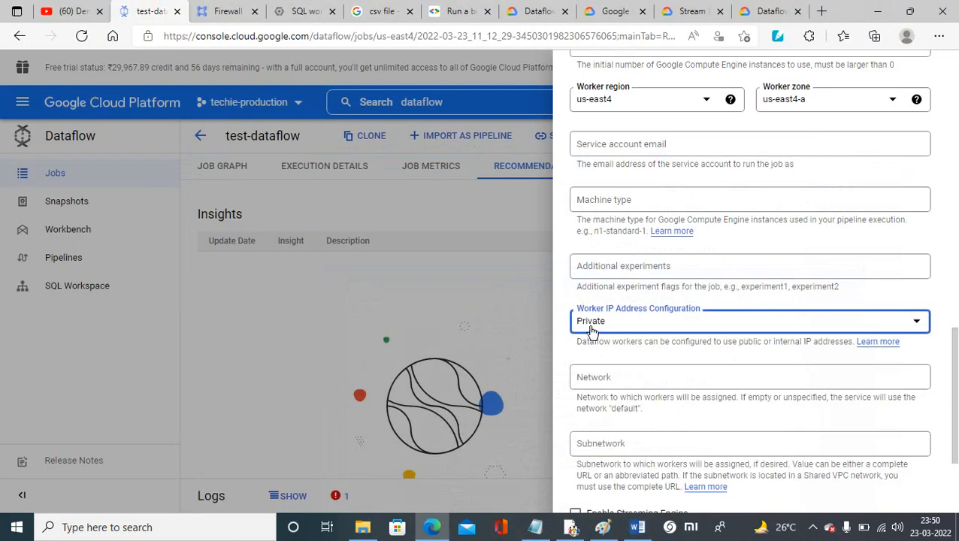
pyautogui.scroll(-3, 932, 375)
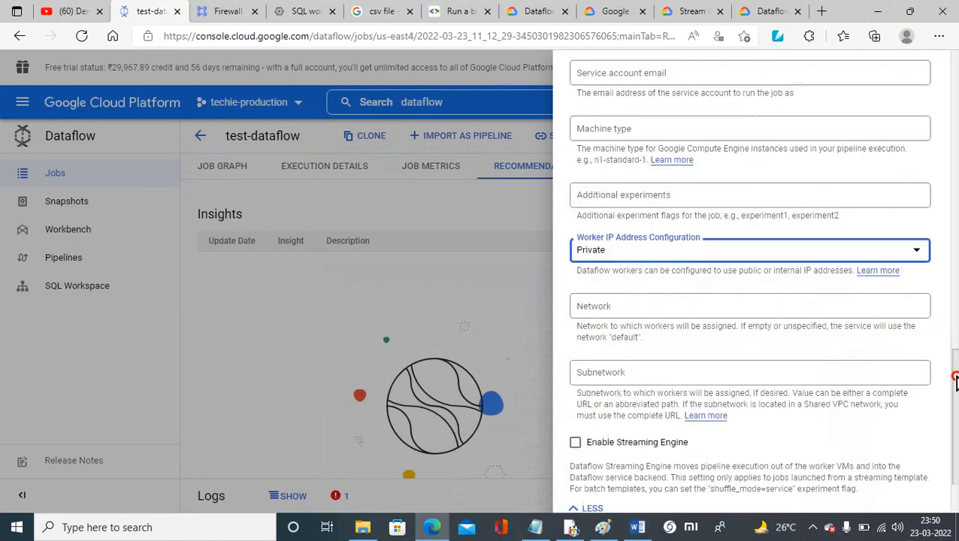
pyautogui.click(591, 448)
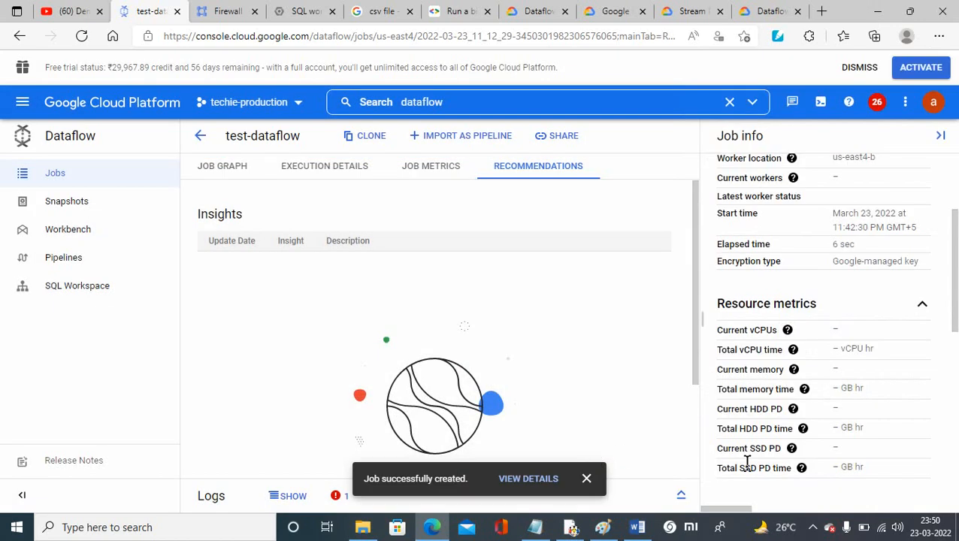
# - Examine the test-dataflow job's pipeline options, job info and job graph in both table and graph views
pyautogui.moveTo(952, 306); pyautogui.dragTo(953, 489)
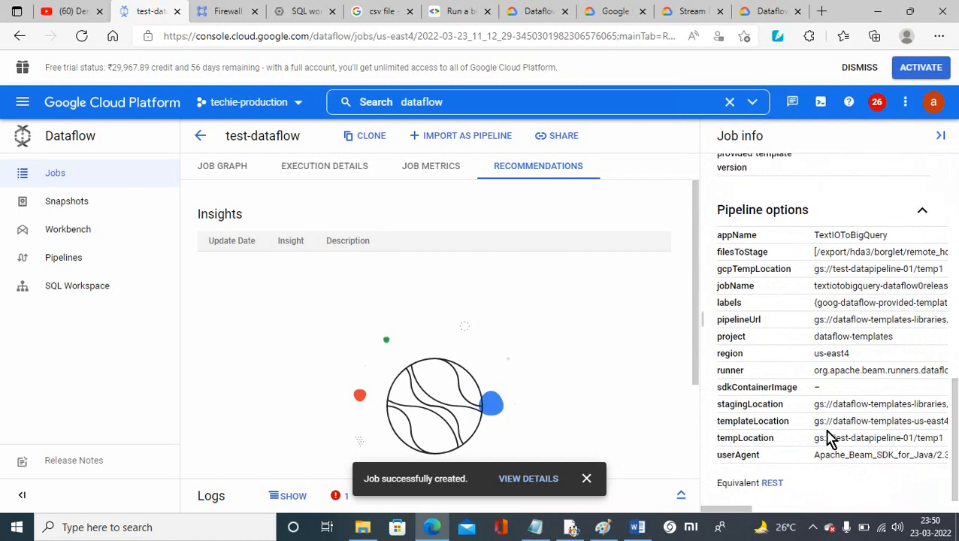
pyautogui.moveTo(692, 324); pyautogui.dragTo(685, 304)
pyautogui.click(225, 167)
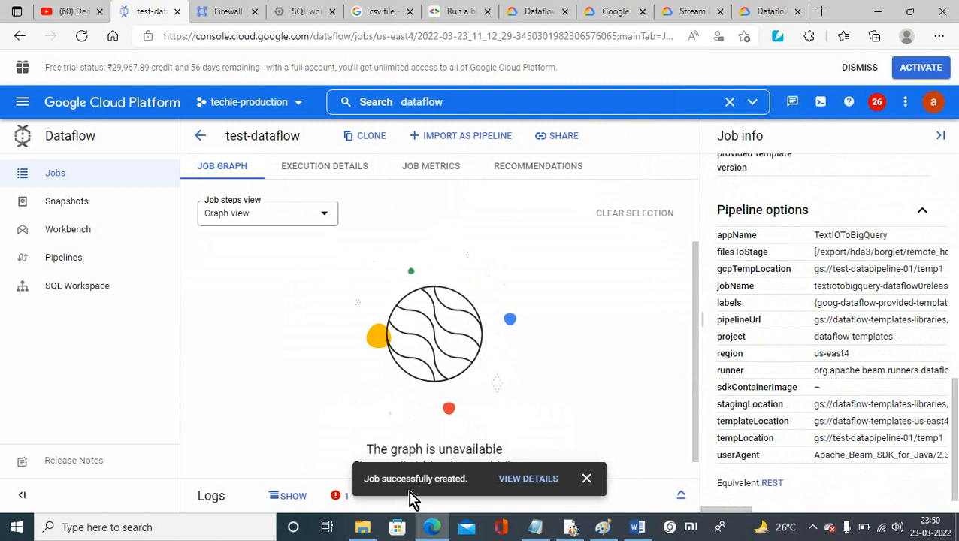
pyautogui.click(587, 481)
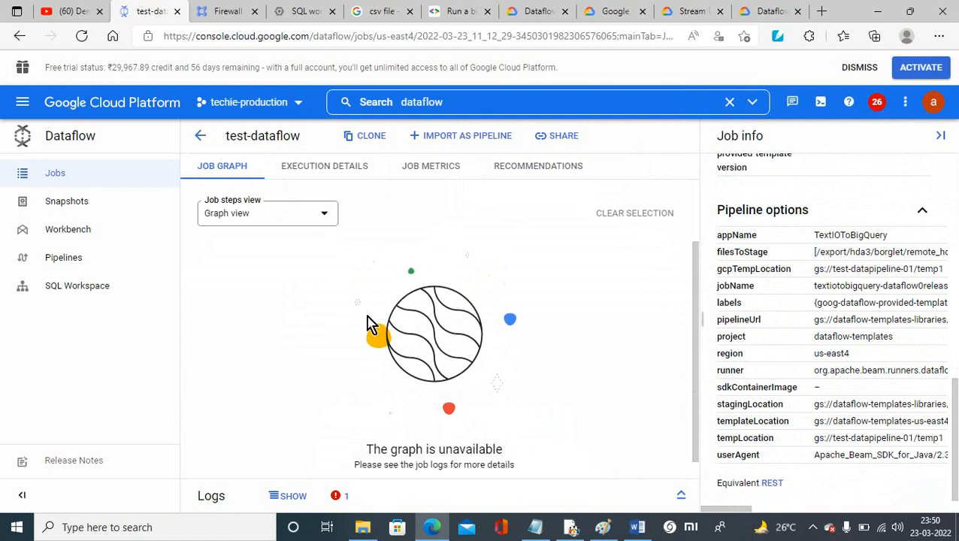
pyautogui.click(289, 213)
pyautogui.click(248, 246)
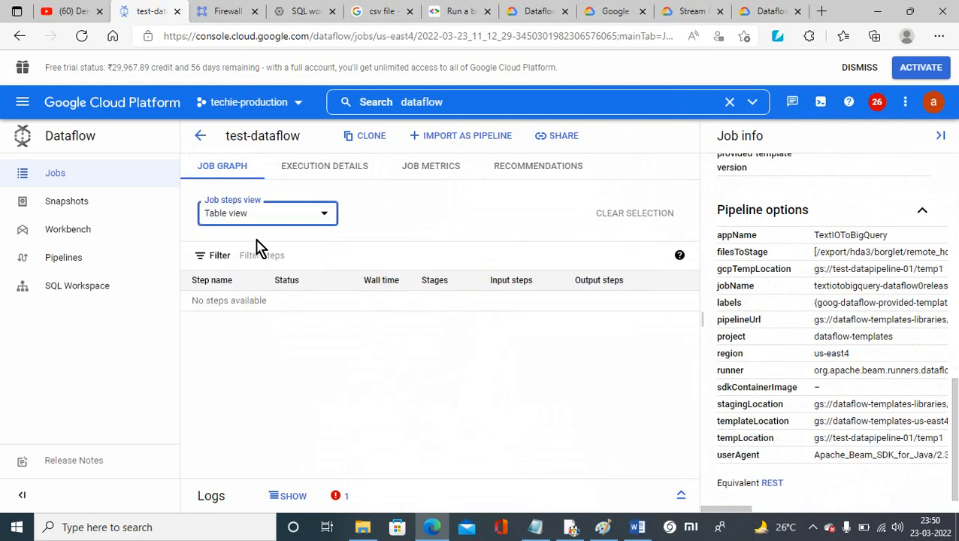
pyautogui.click(290, 219)
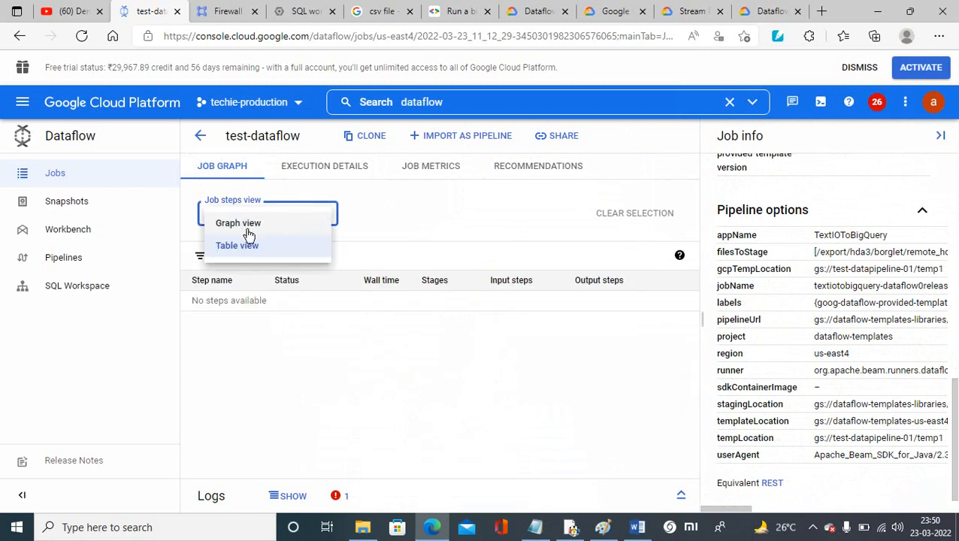
pyautogui.click(246, 228)
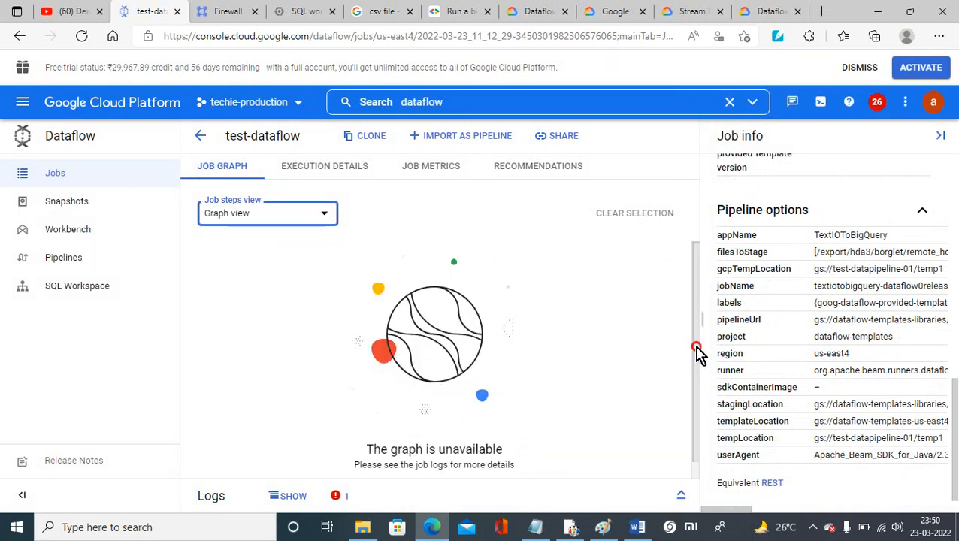
pyautogui.scroll(-1, 697, 354)
pyautogui.moveTo(954, 417); pyautogui.dragTo(939, 171)
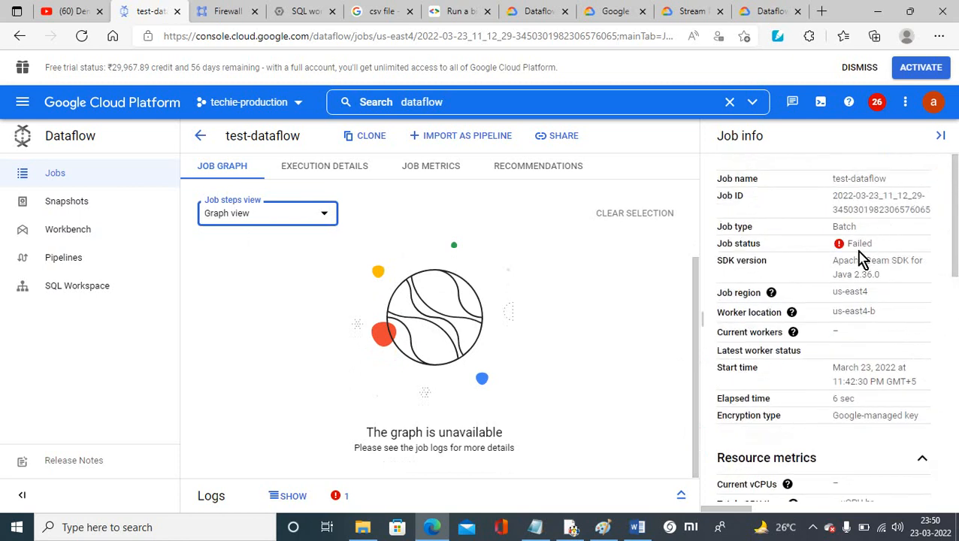
# - Open the test-dataflow01 job from the Dataflow jobs list and inspect its execution details and logs
pyautogui.click(68, 262)
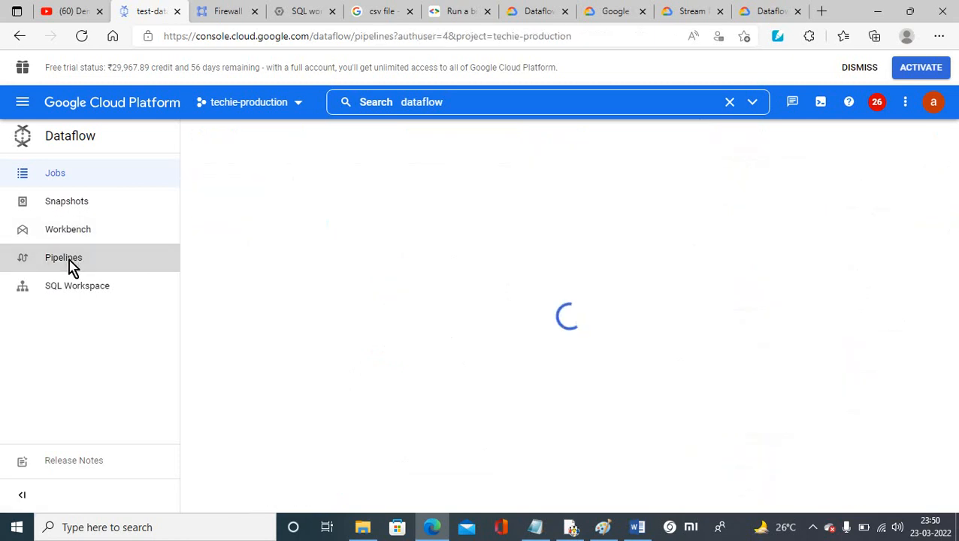
pyautogui.click(64, 181)
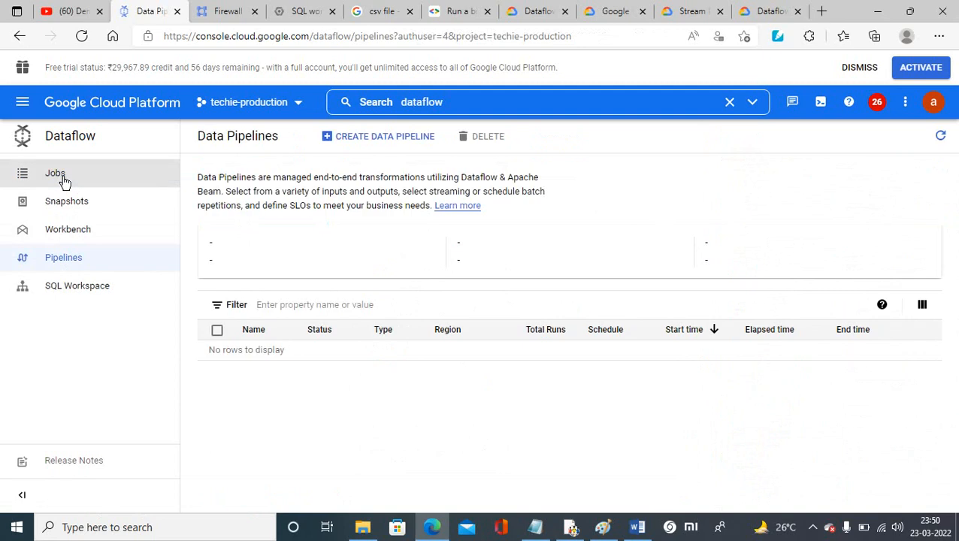
pyautogui.click(60, 178)
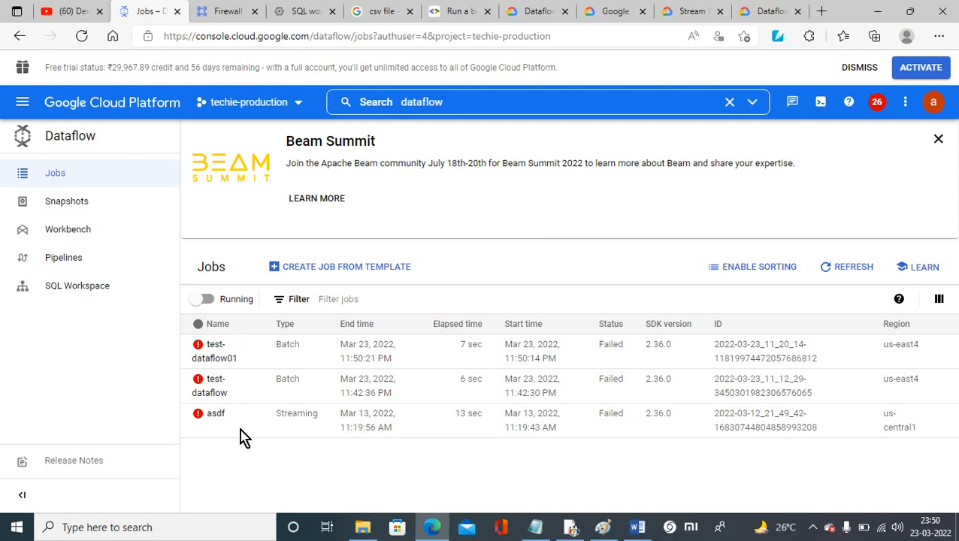
pyautogui.click(221, 359)
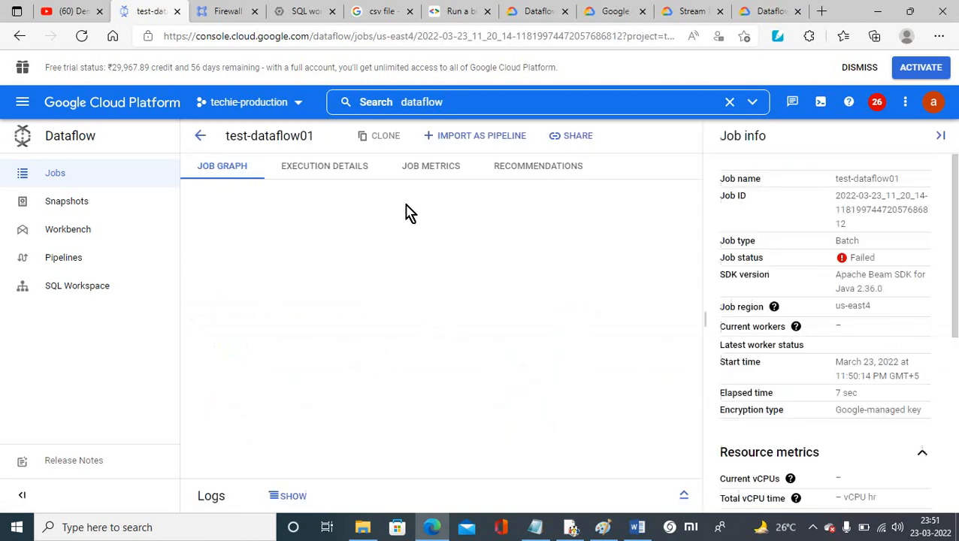
pyautogui.click(330, 171)
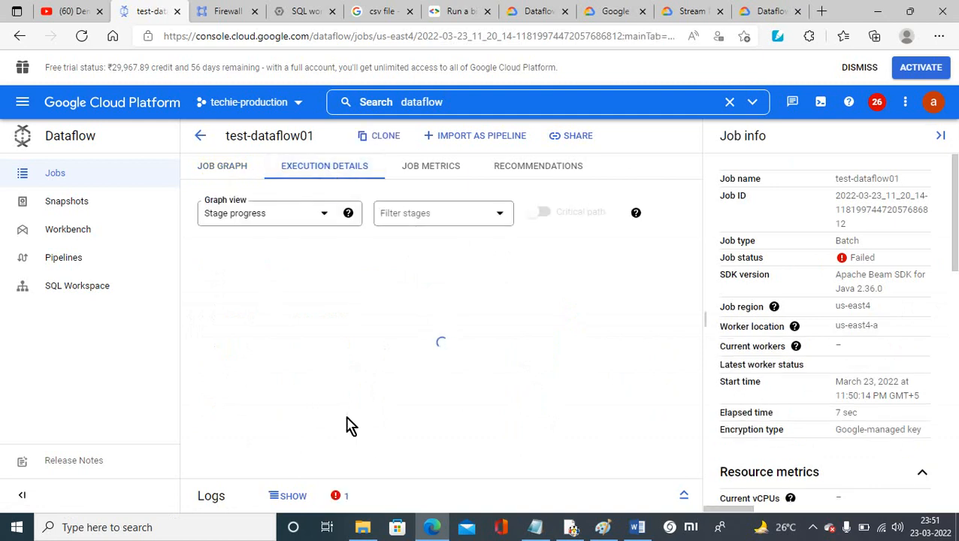
pyautogui.click(338, 501)
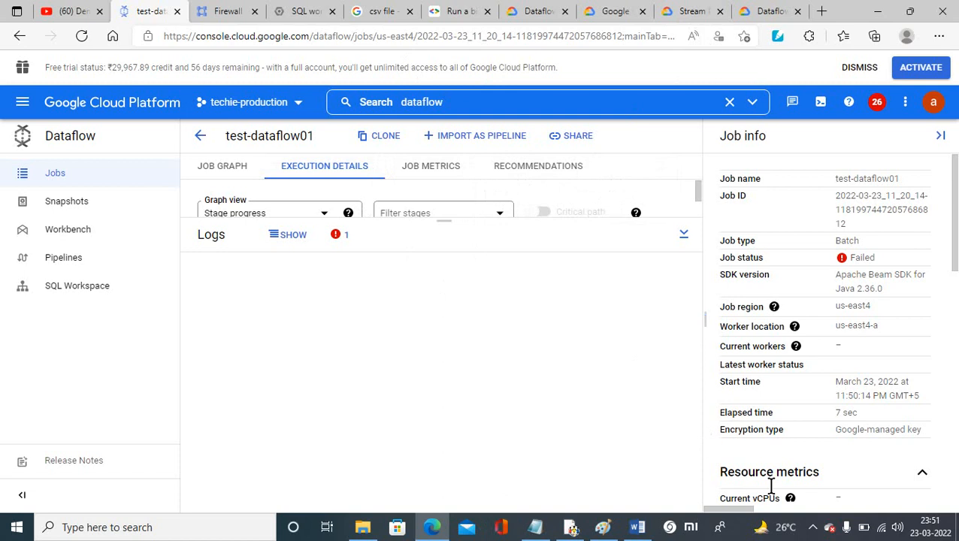
pyautogui.click(812, 529)
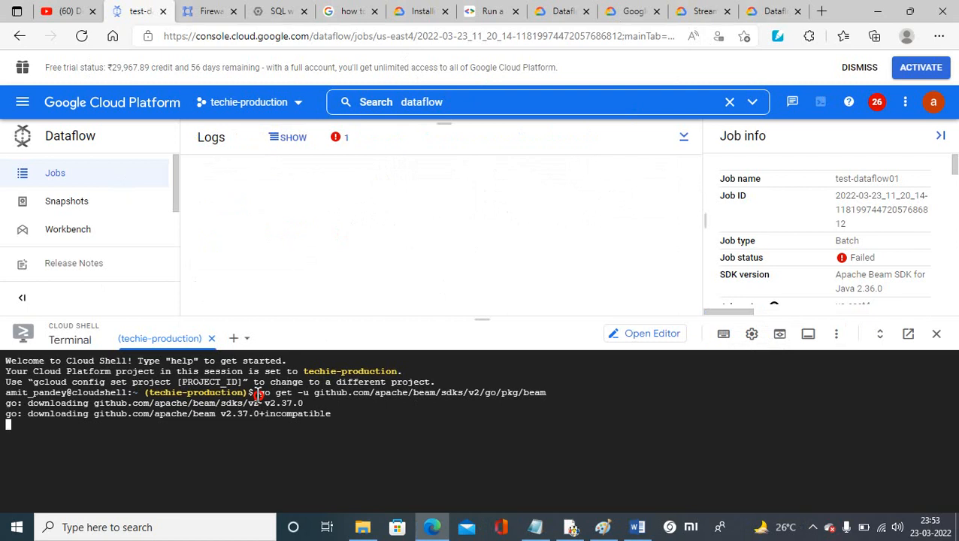
# - Copy the go get command from Cloud Shell into the Dataflow-pipeline Word document, below the Installing the Apache Beam SDK link
pyautogui.moveTo(258, 393); pyautogui.dragTo(546, 393)
pyautogui.click(630, 535)
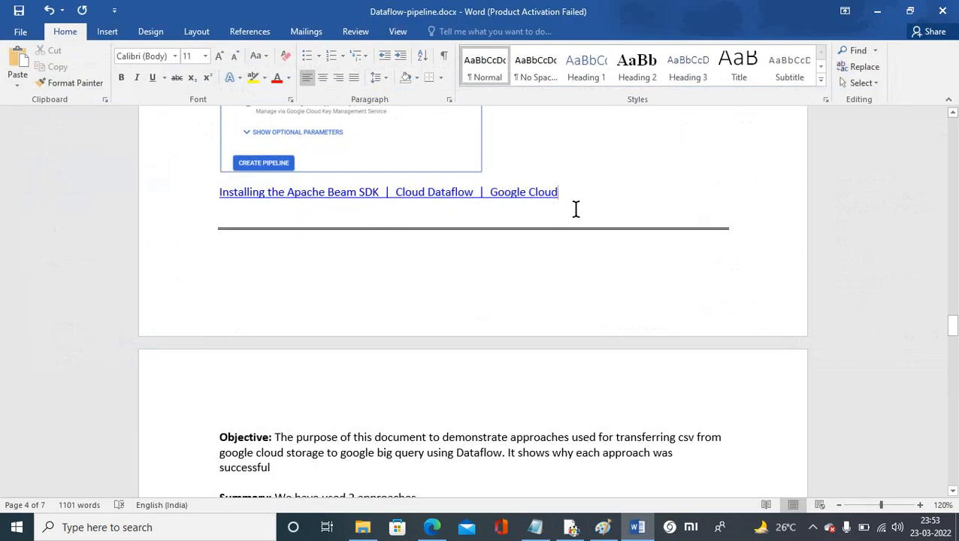
pyautogui.press('Return')
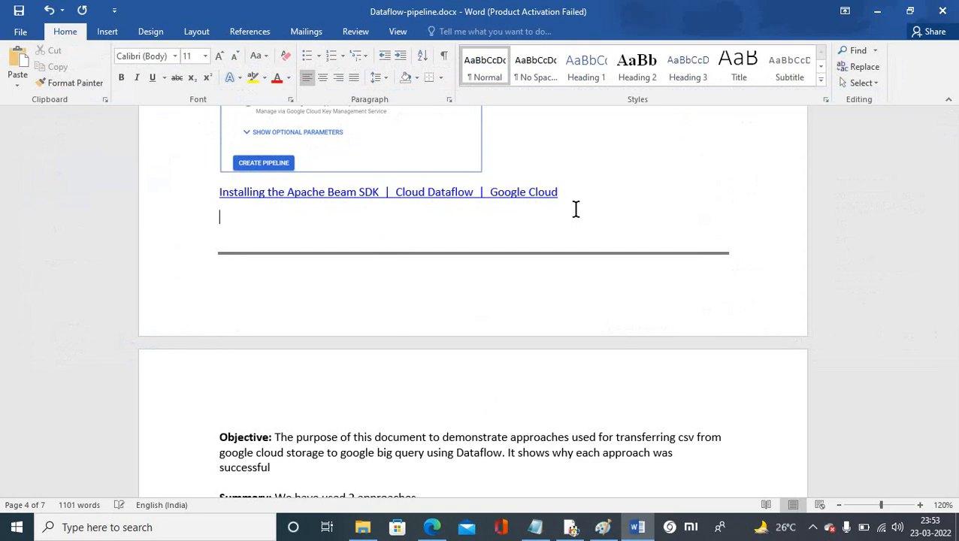
pyautogui.hotkey('ctrl', 'v')
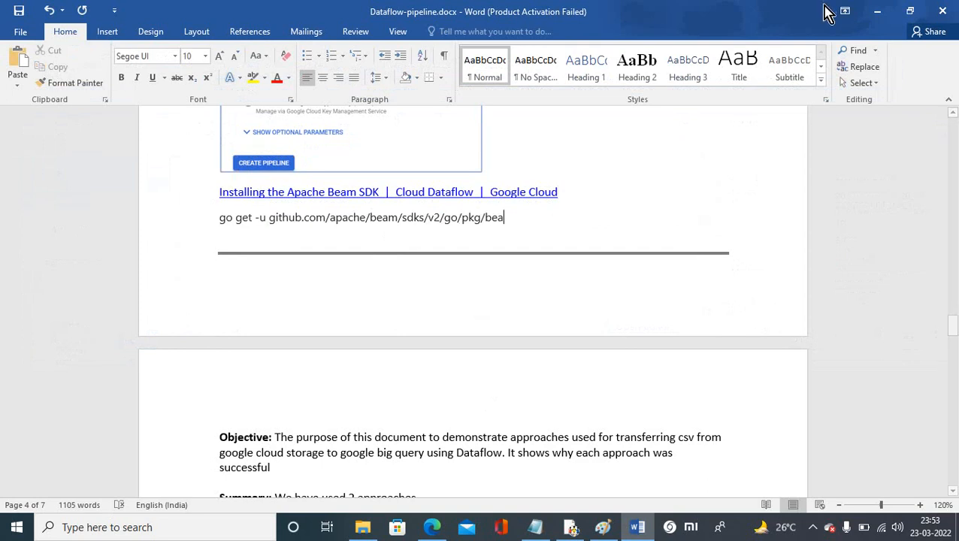
# - Add the line "To install Apache beam in GCP" above the Apache Beam SDK link and return to the browser
pyautogui.click(504, 162)
pyautogui.press('Return')
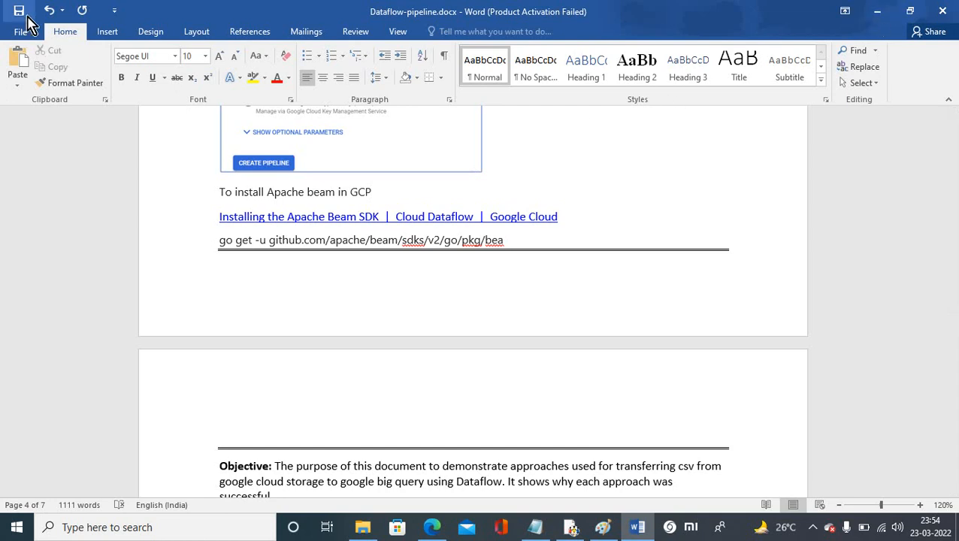
pyautogui.click(877, 11)
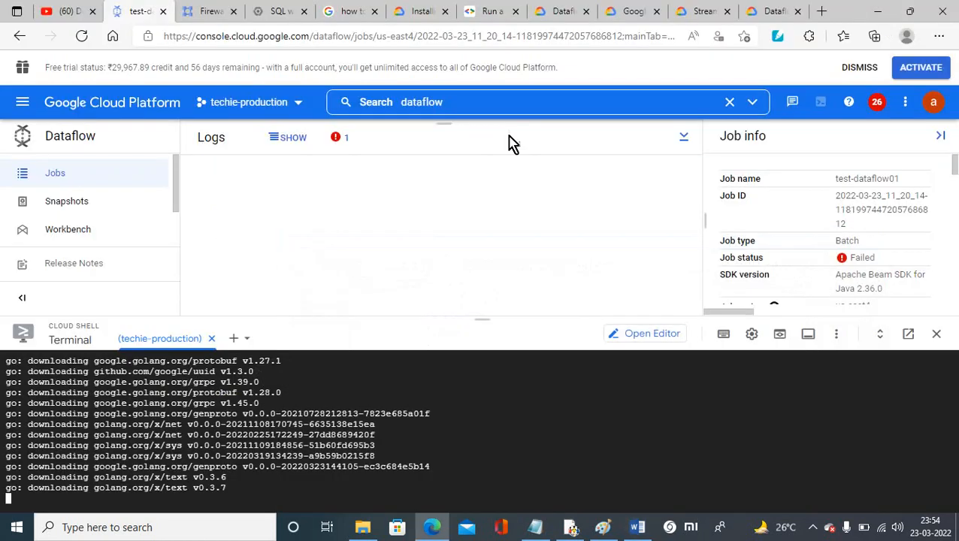
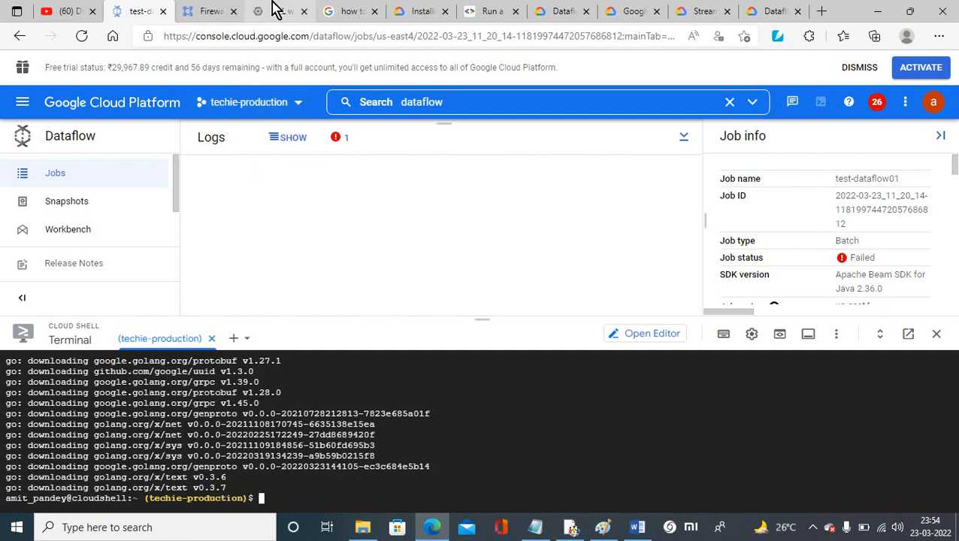
# - Open the Installing the Apache Beam SDK guide and view its install command for Go
pyautogui.click(410, 21)
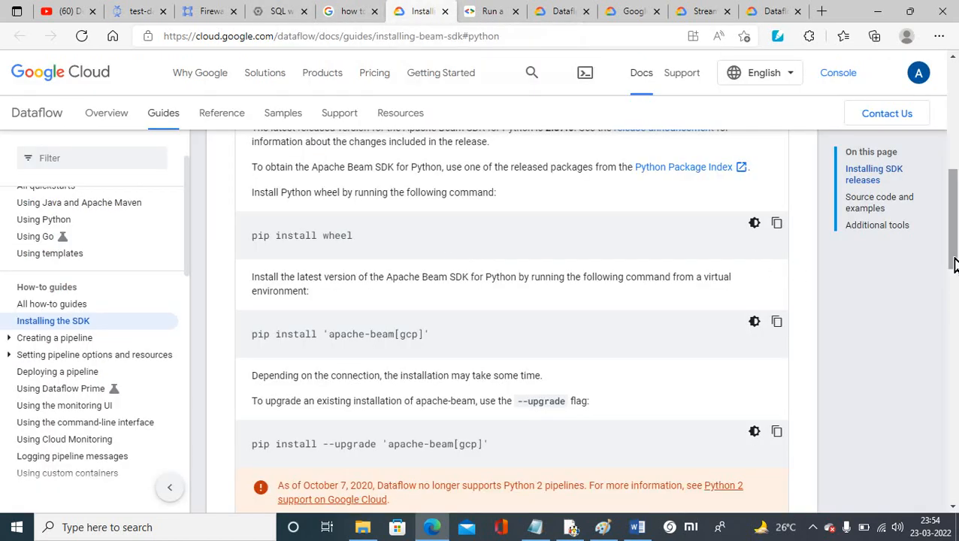
pyautogui.moveTo(952, 267); pyautogui.dragTo(948, 214)
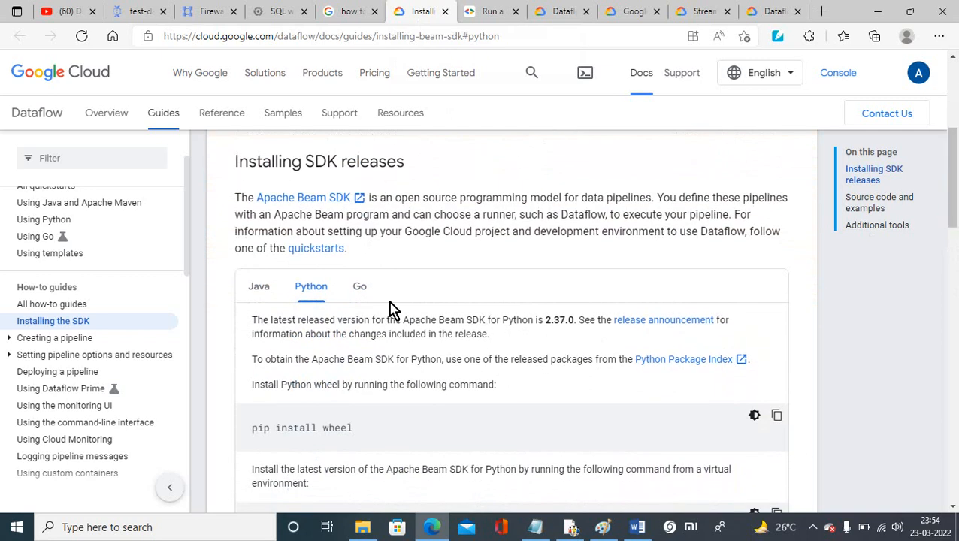
pyautogui.click(363, 295)
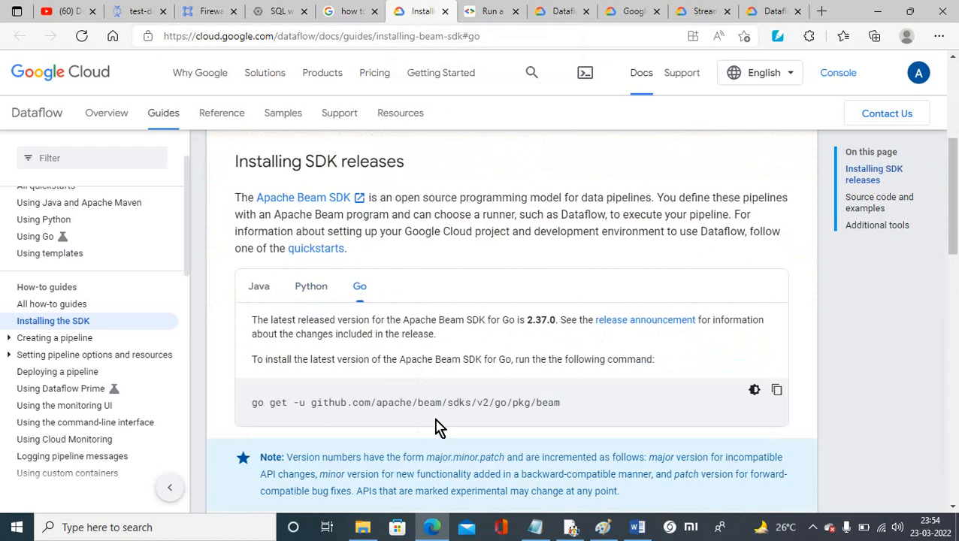
pyautogui.moveTo(953, 171)
pyautogui.mouseDown()
pyautogui.moveTo(954, 242)
pyautogui.moveTo(948, 184)
pyautogui.mouseUp()
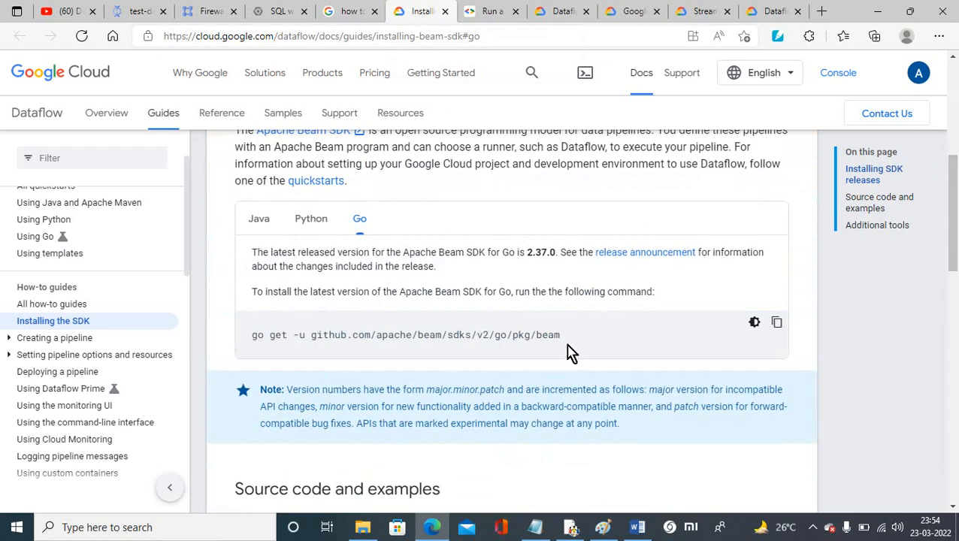
# - Try adding the guide's Go page link below the go get command in the Word document, and undo the addition
pyautogui.click(338, 45)
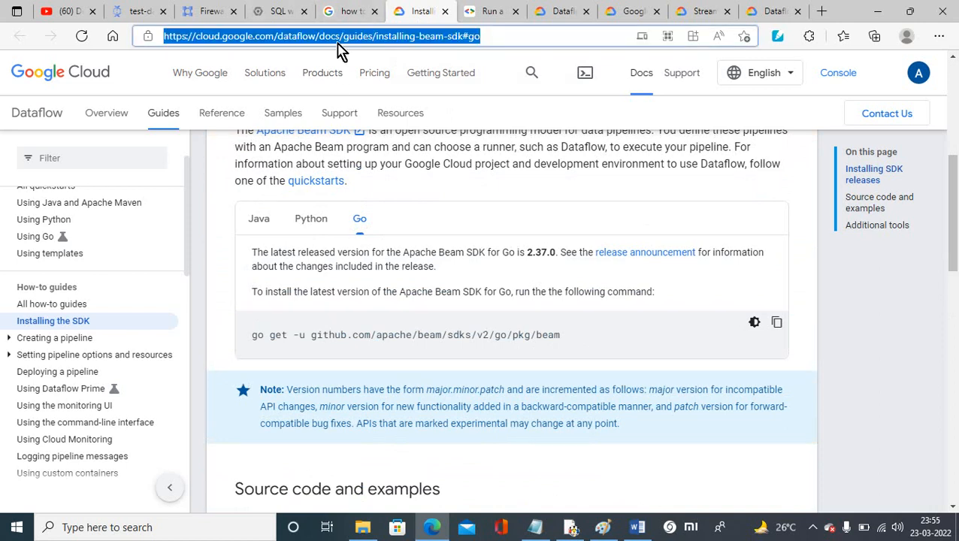
pyautogui.click(638, 528)
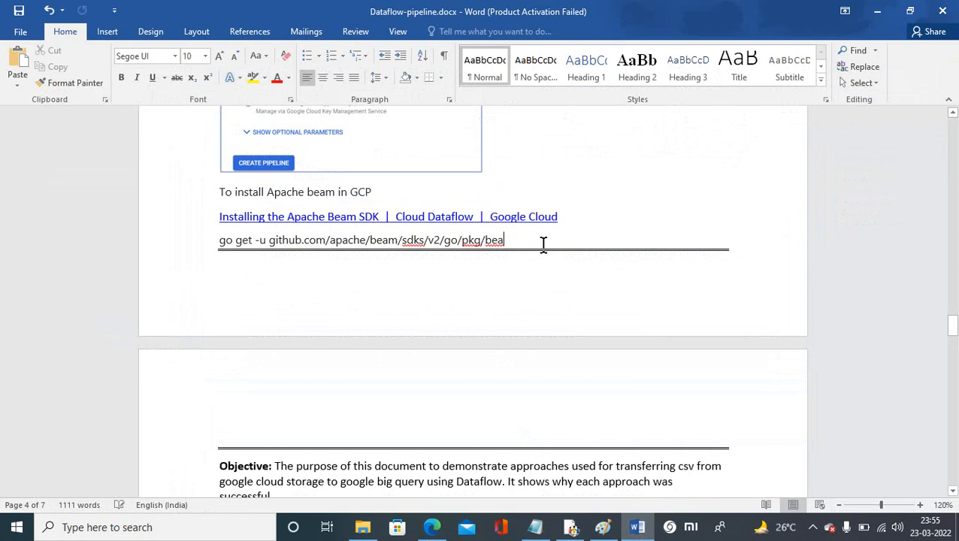
pyautogui.press('Return')
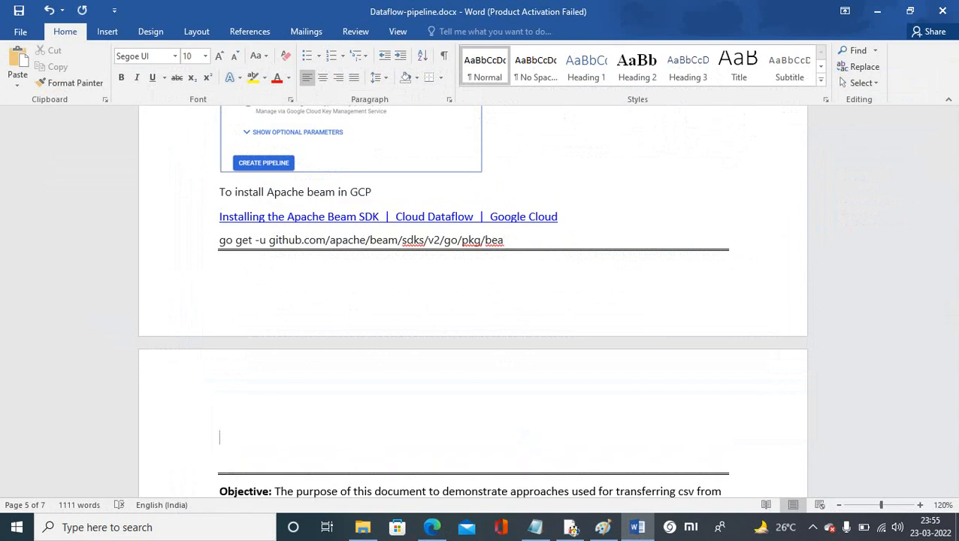
pyautogui.write('Installing the Apache Beam SDK  |  Cloud Dataflow  |  Google Cloud')
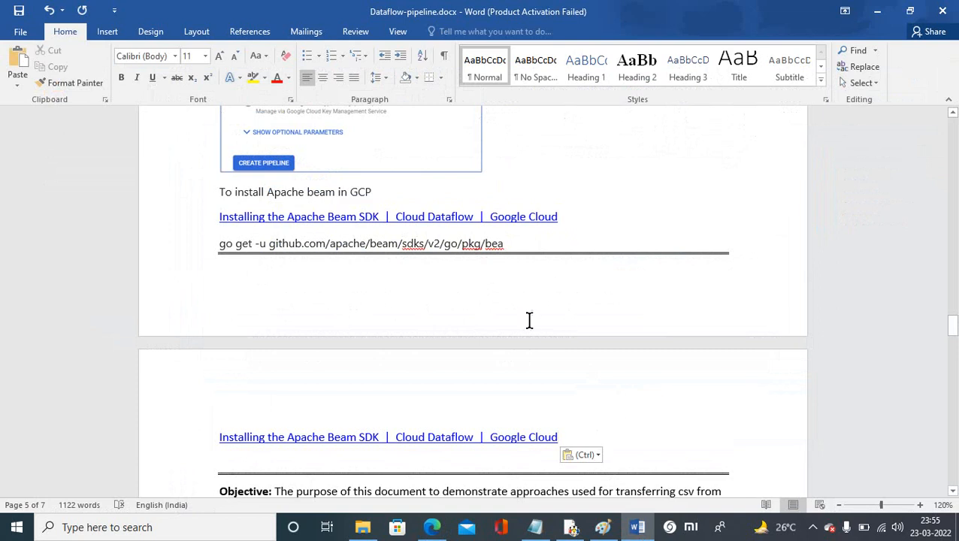
pyautogui.hotkey('ctrl', 'z')
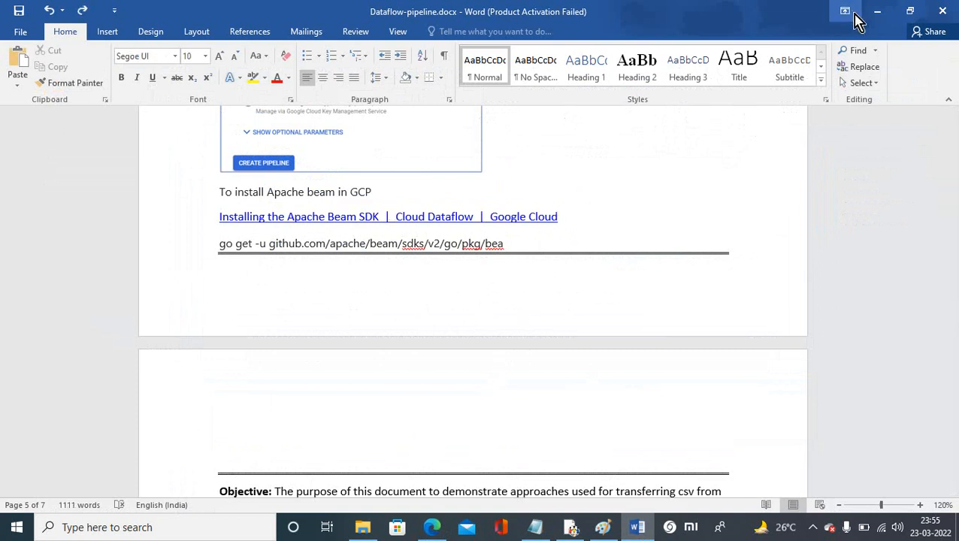
pyautogui.press('BackSpace')
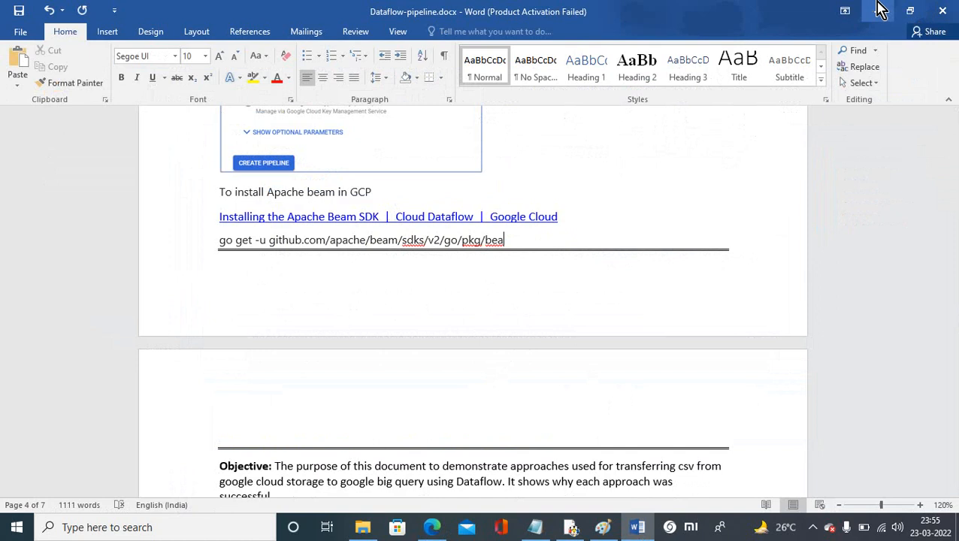
# - Return to the browser's Dataflow console, shrink Cloud Shell to reveal the jobs list, and open the test-dataflow01 job
pyautogui.click(876, 9)
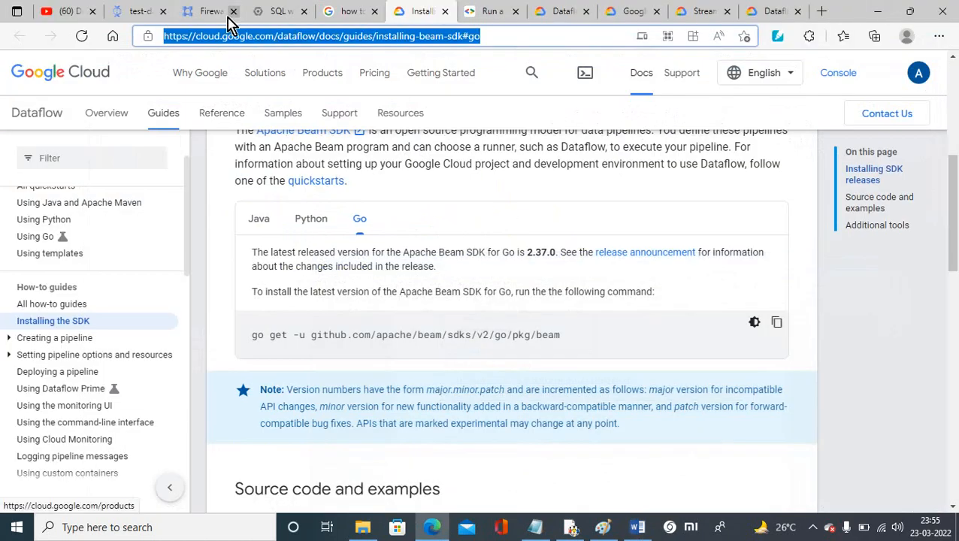
pyautogui.click(145, 12)
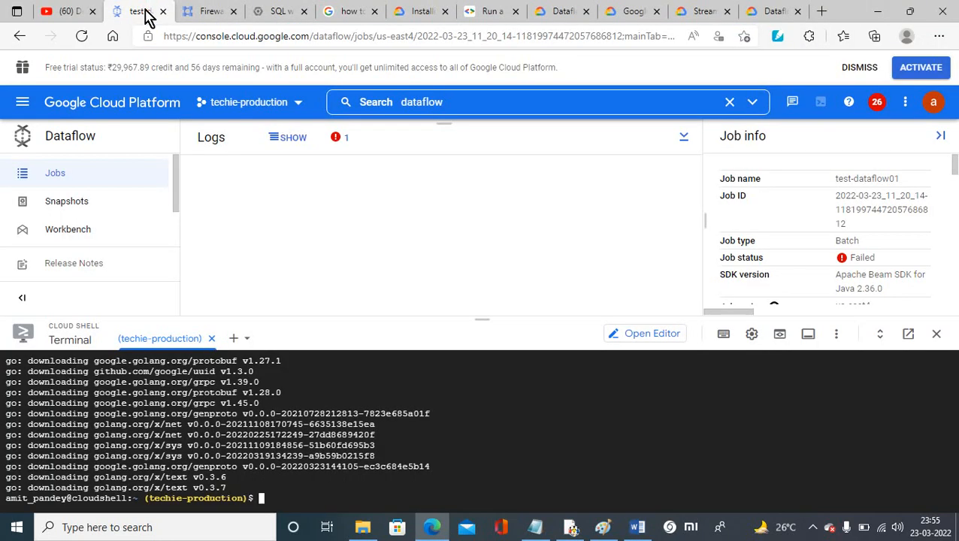
pyautogui.click(57, 174)
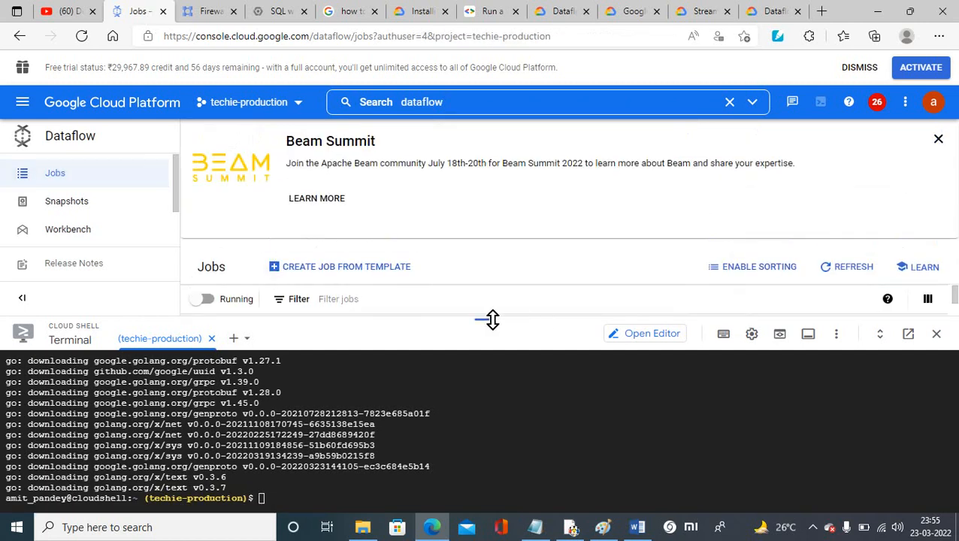
pyautogui.moveTo(483, 319); pyautogui.dragTo(479, 489)
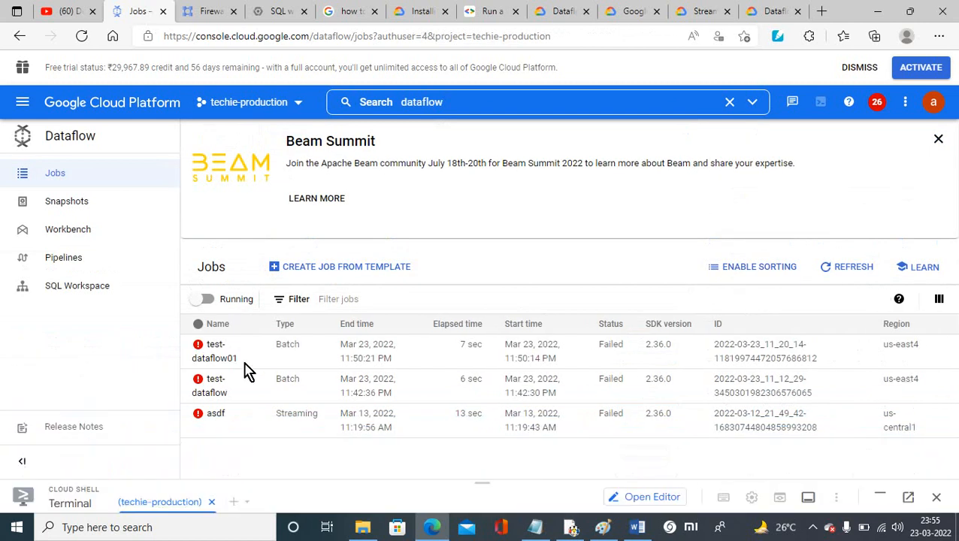
pyautogui.click(217, 355)
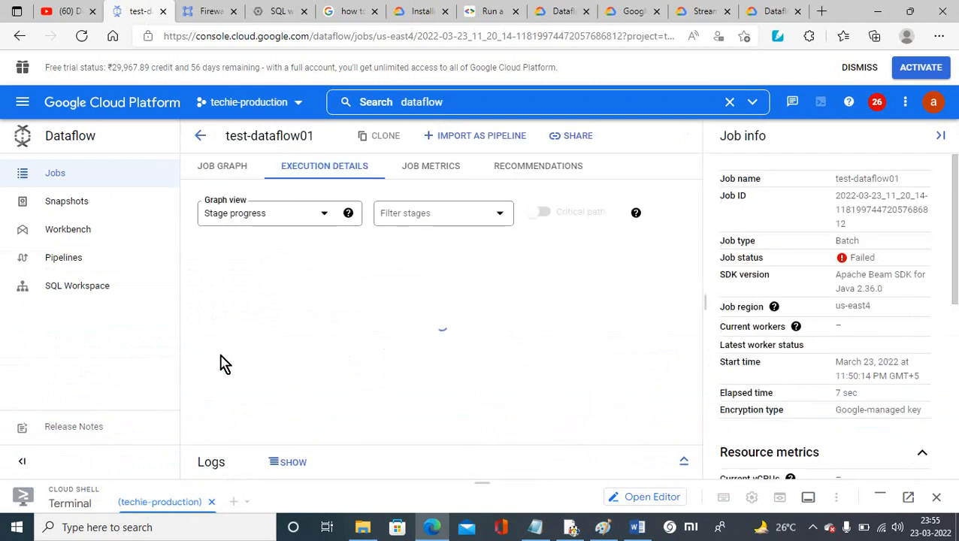
# - Clone the test-dataflow01 job and name the new job test-dataflow02
pyautogui.click(384, 140)
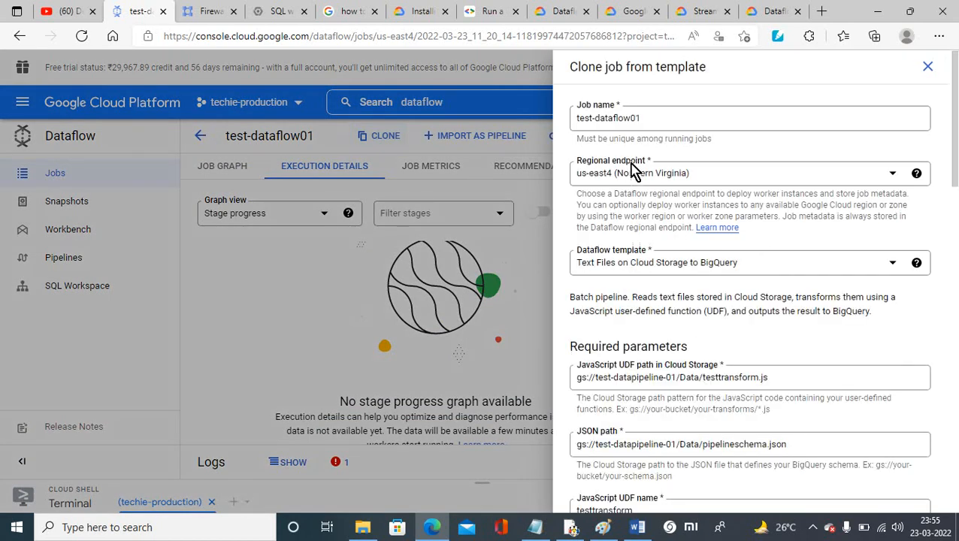
pyautogui.click(646, 118)
pyautogui.press('BackSpace')
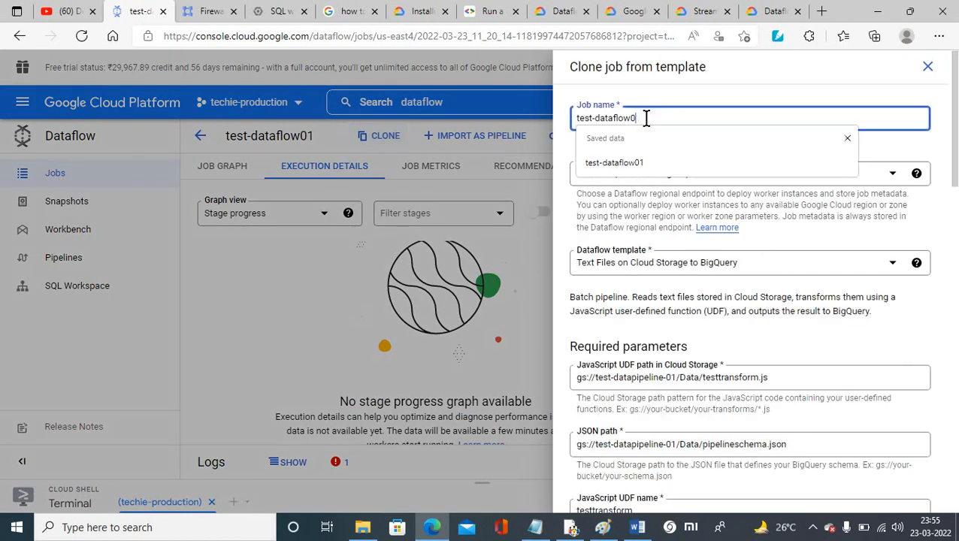
pyautogui.write('2')
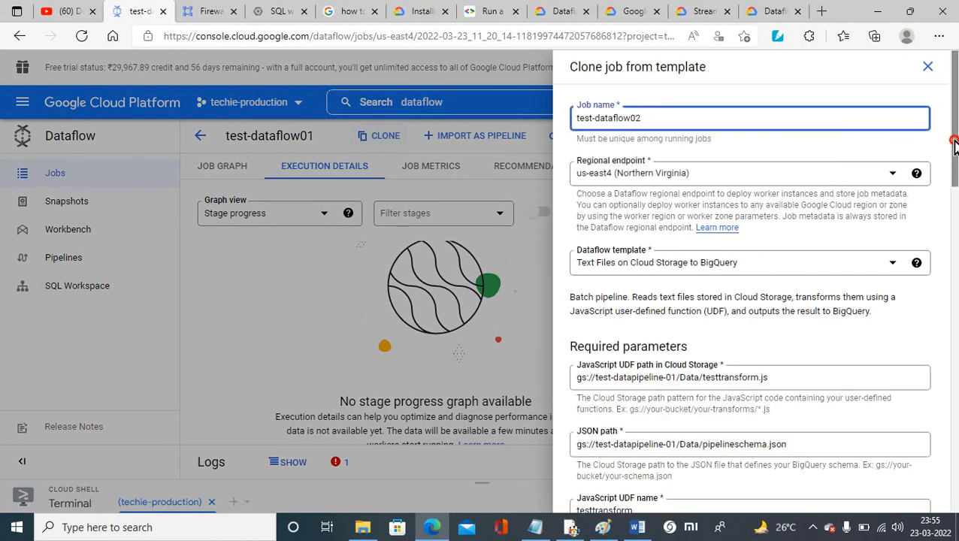
# - Set the cloned job's Worker IP Address Configuration to Private
pyautogui.moveTo(948, 154); pyautogui.dragTo(956, 421)
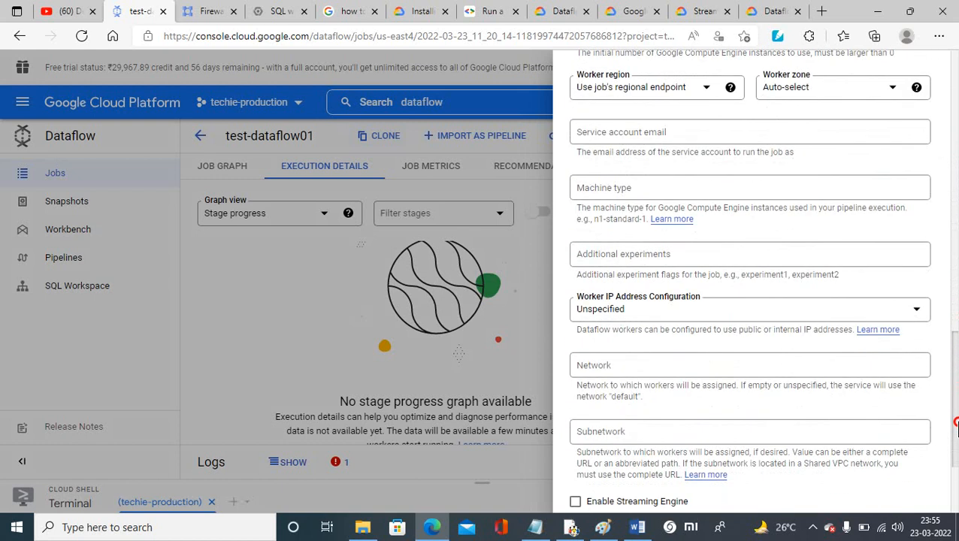
pyautogui.click(644, 312)
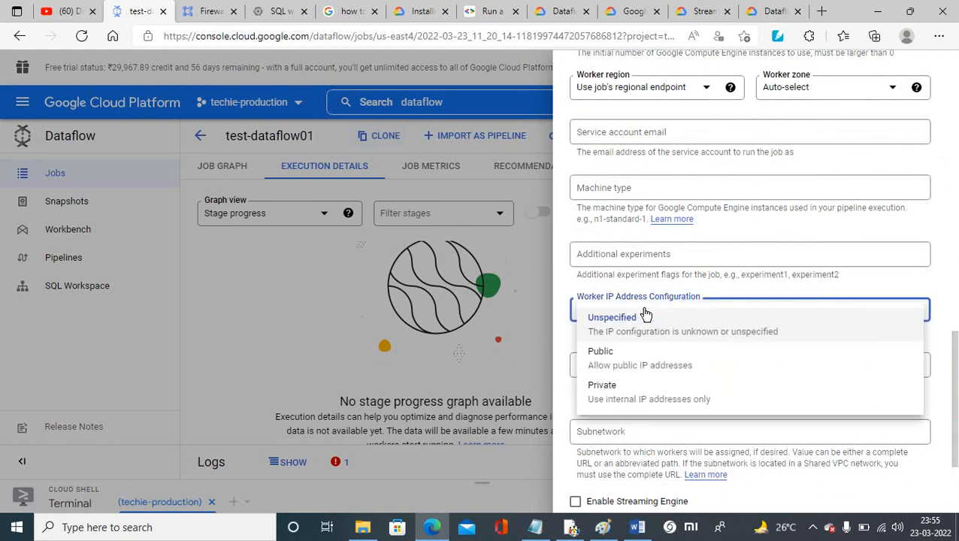
pyautogui.click(618, 393)
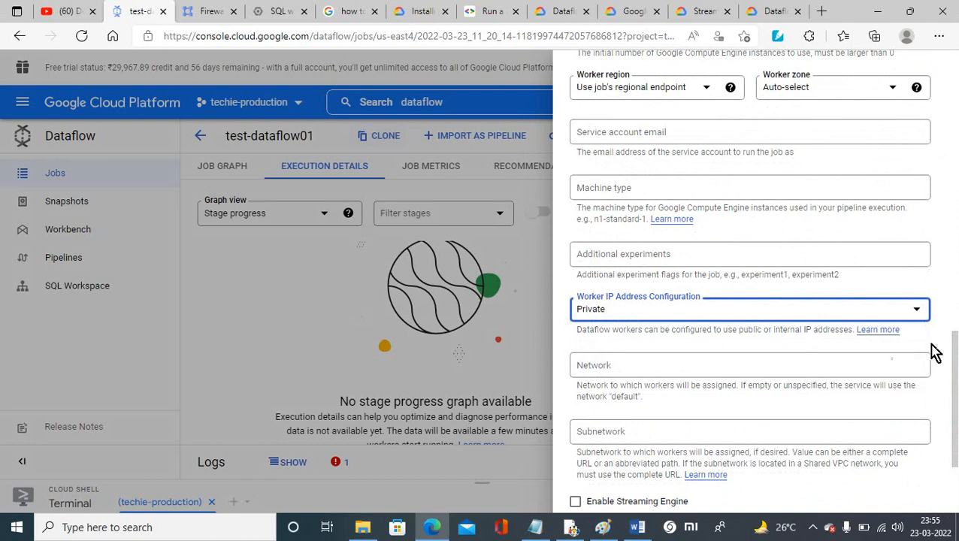
# - Set the cloned job's worker region to us-east4 and its worker zone to us-east4-a
pyautogui.scroll(2, 951, 347)
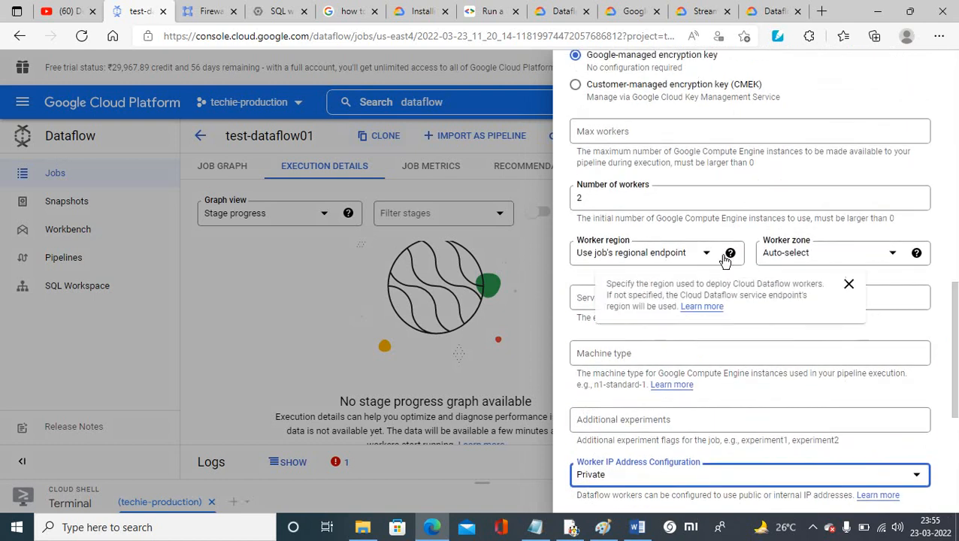
pyautogui.click(706, 254)
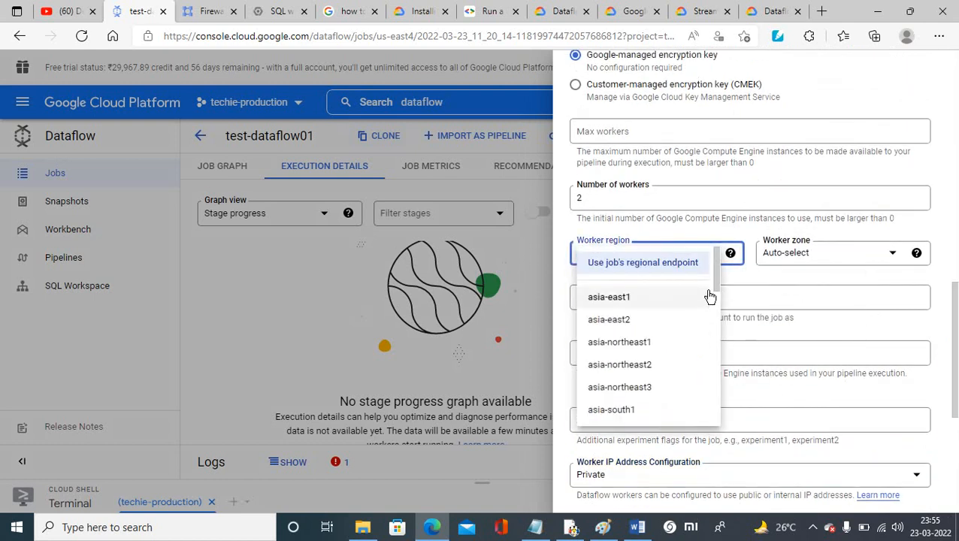
pyautogui.moveTo(714, 293); pyautogui.dragTo(719, 406)
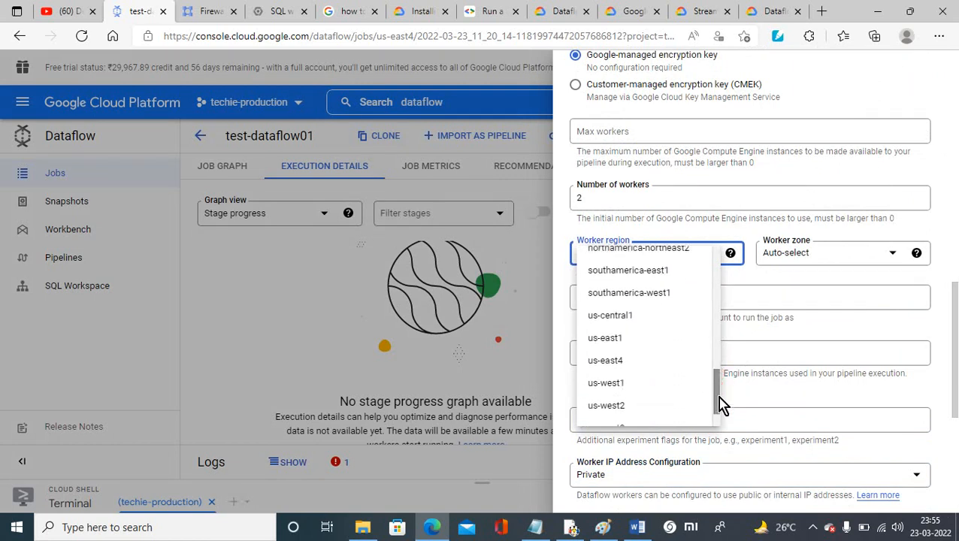
pyautogui.click(718, 395)
pyautogui.click(607, 361)
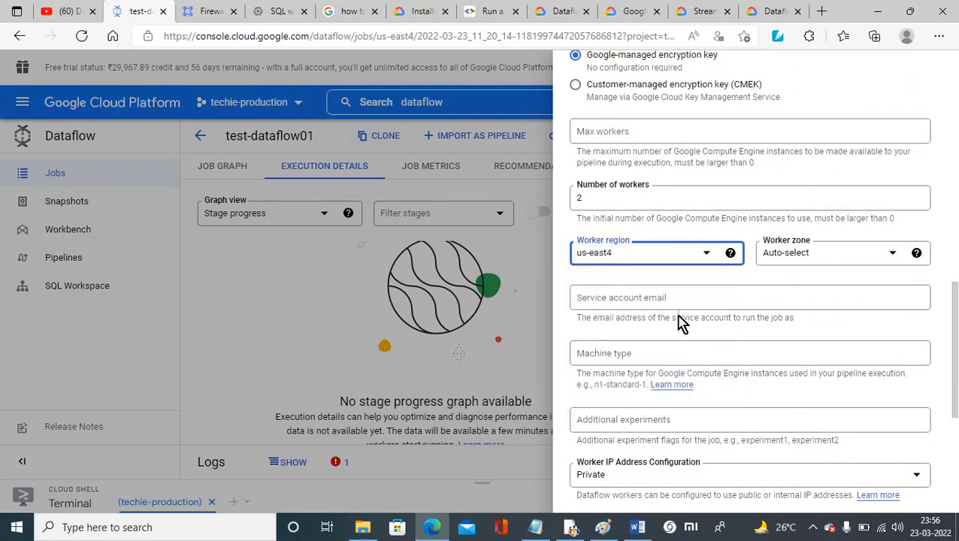
pyautogui.click(891, 263)
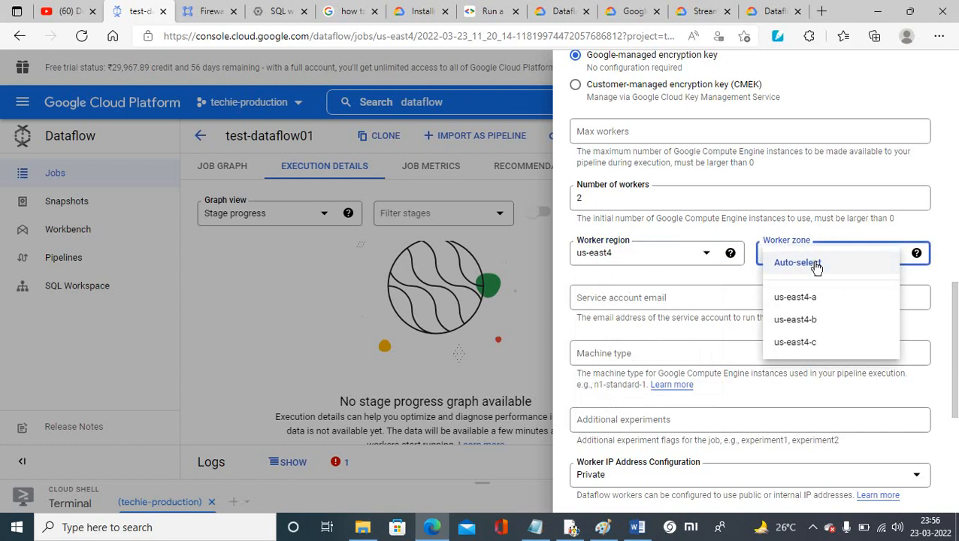
pyautogui.click(802, 263)
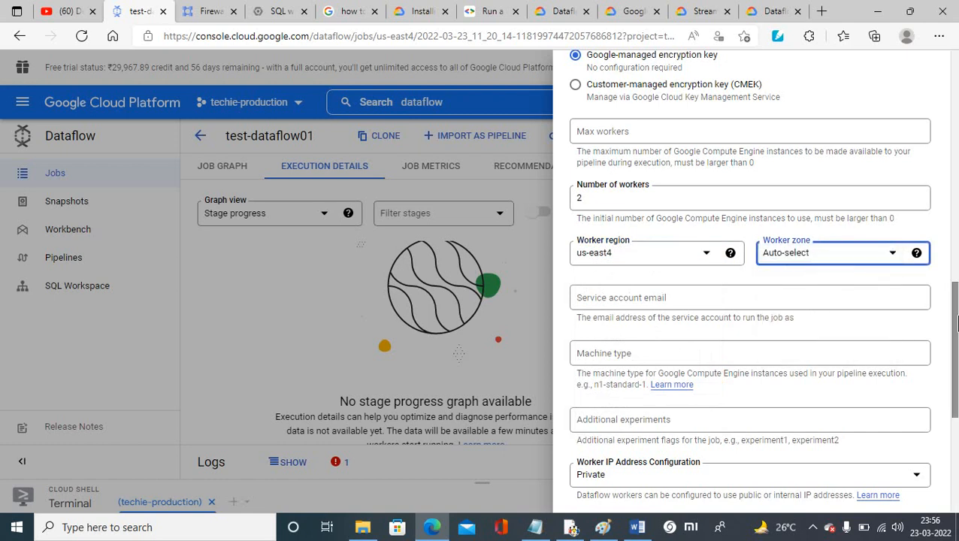
pyautogui.click(888, 255)
pyautogui.click(798, 296)
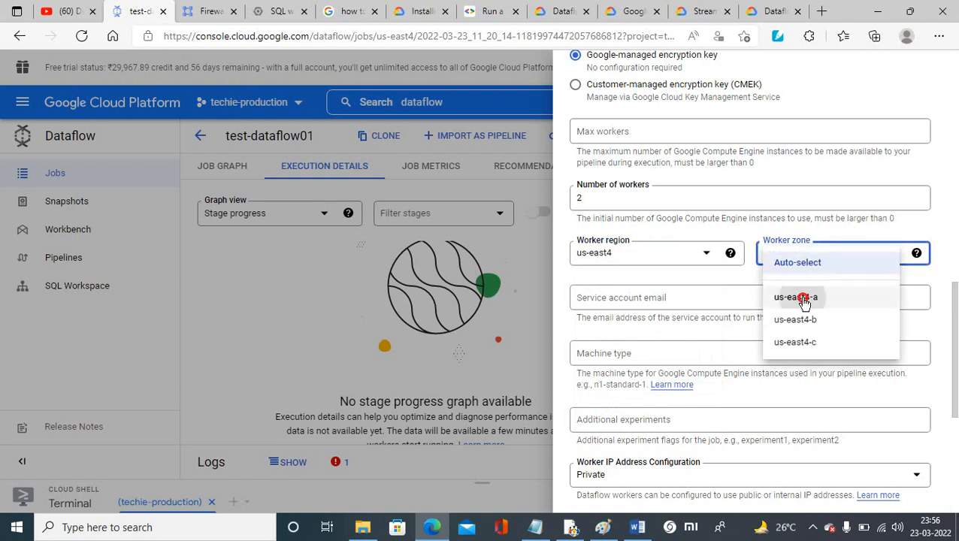
# - Run the cloned job and open test-dataflow02 from the Dataflow jobs list
pyautogui.moveTo(954, 320); pyautogui.dragTo(955, 410)
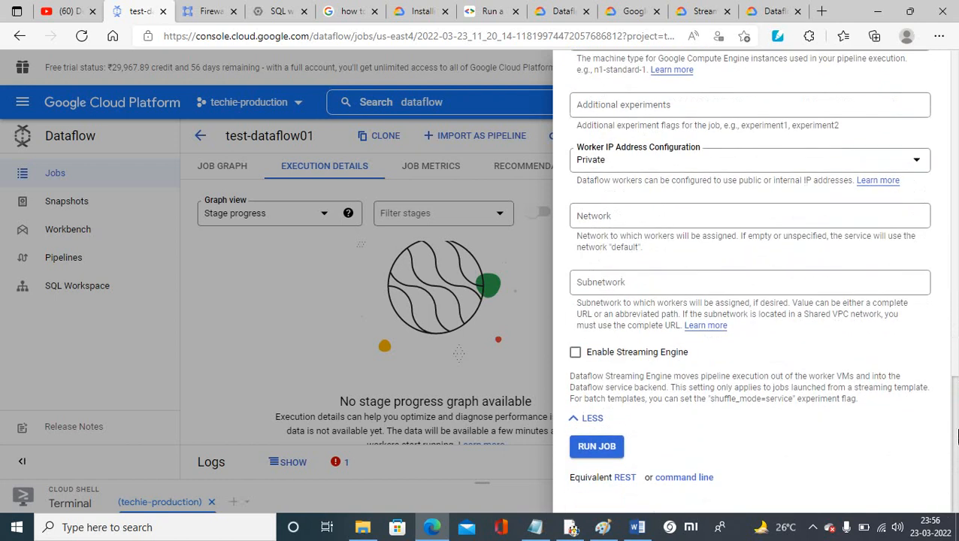
pyautogui.click(595, 446)
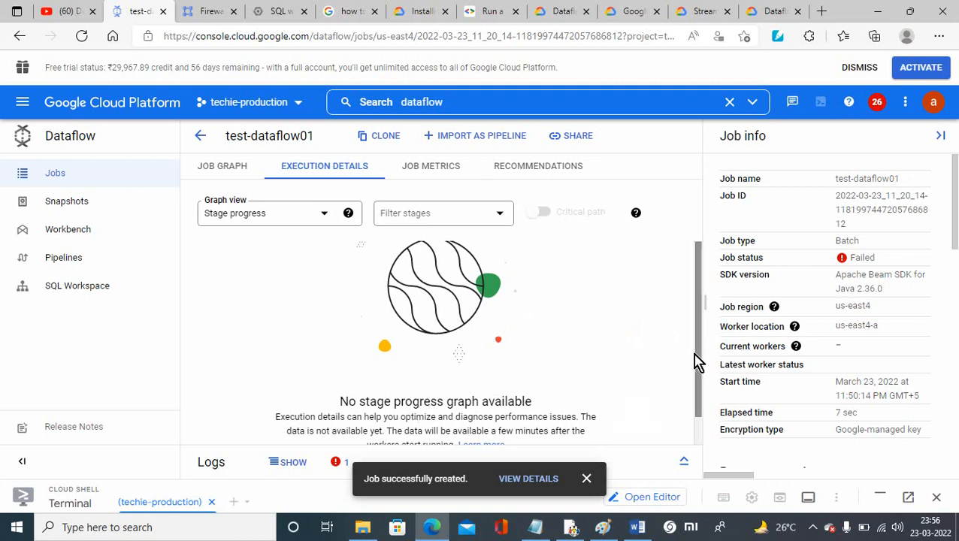
pyautogui.moveTo(697, 360); pyautogui.dragTo(697, 393)
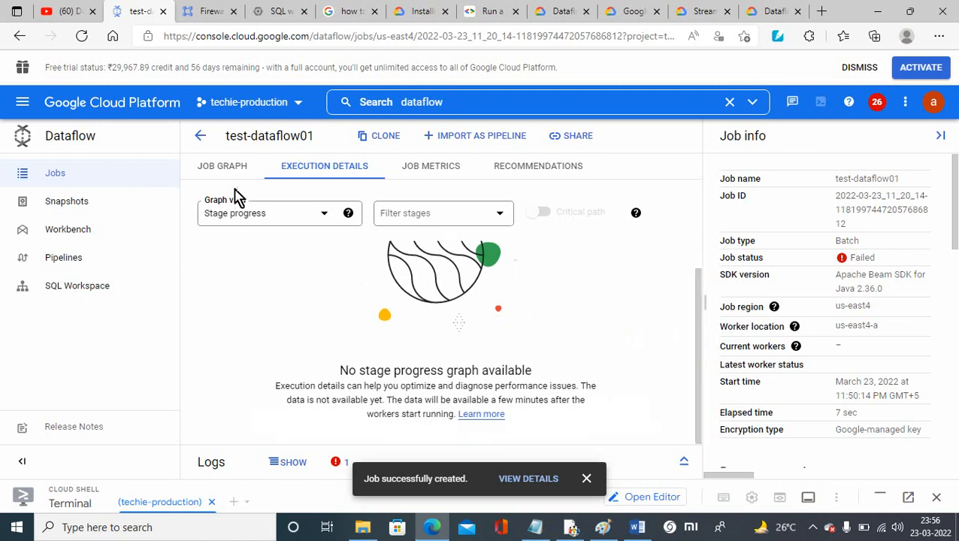
pyautogui.click(58, 184)
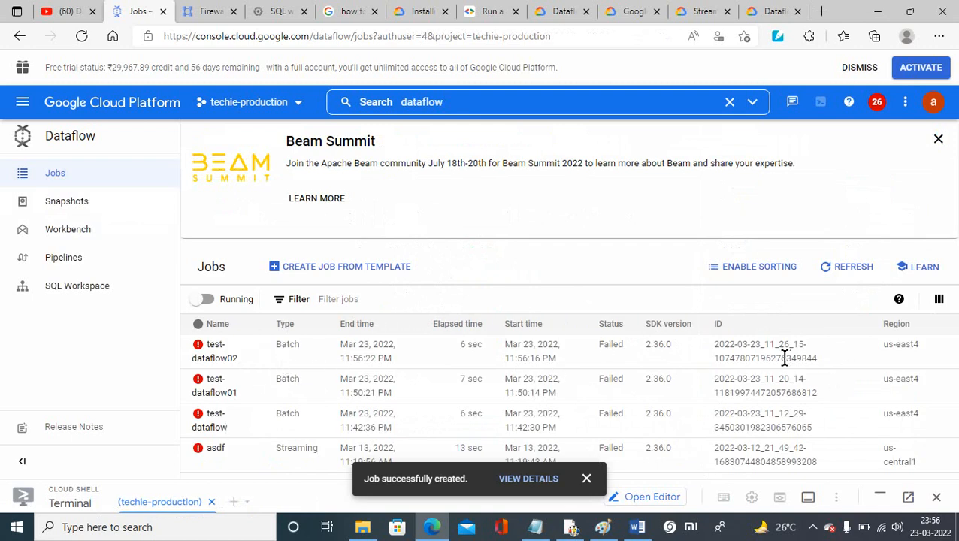
pyautogui.click(220, 360)
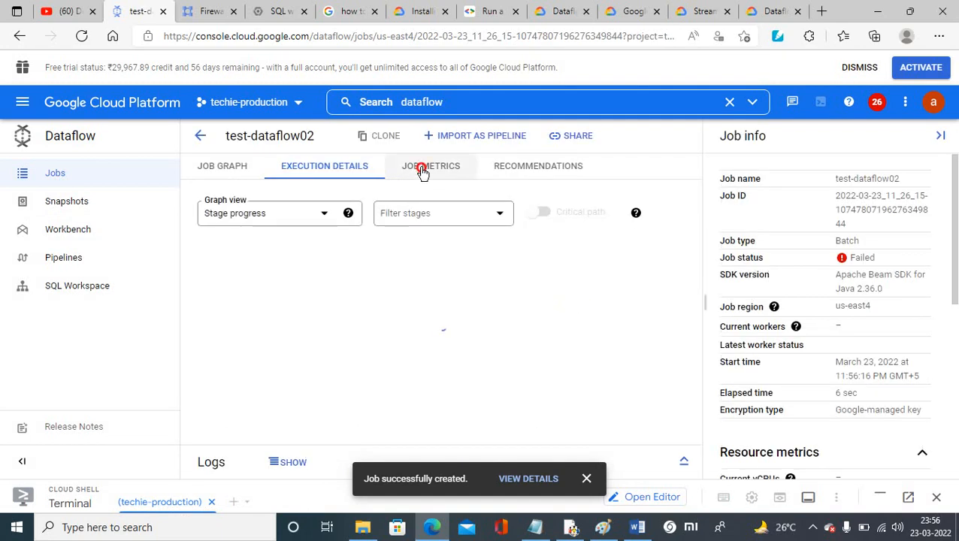
# - Examine the job metrics of test-dataflow02, including autoscaling and the quota exceeded errors chart
pyautogui.click(423, 173)
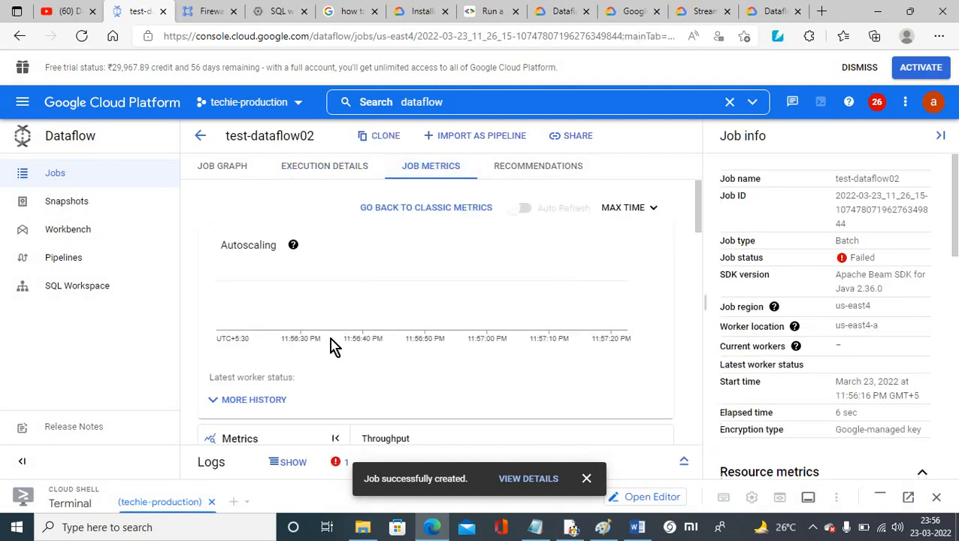
pyautogui.moveTo(700, 207); pyautogui.dragTo(702, 257)
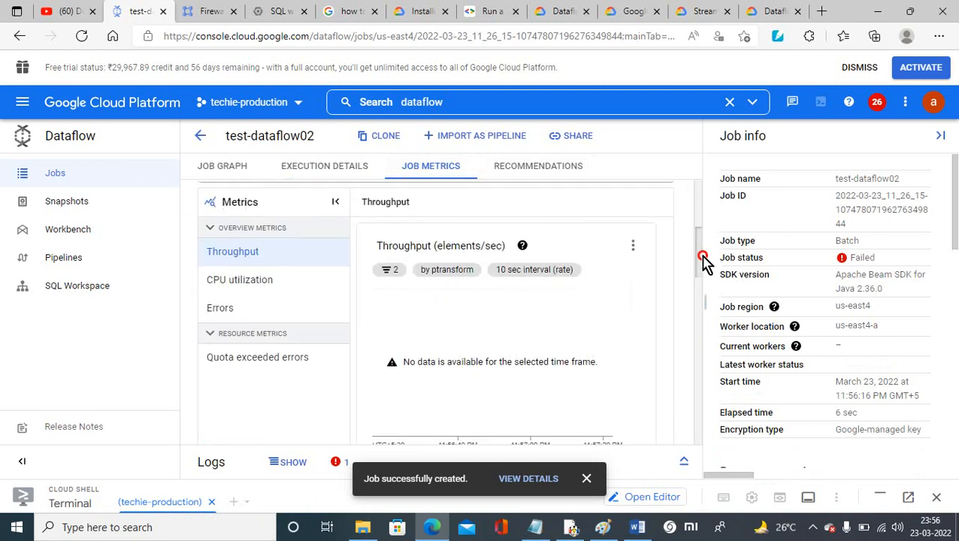
pyautogui.click(242, 359)
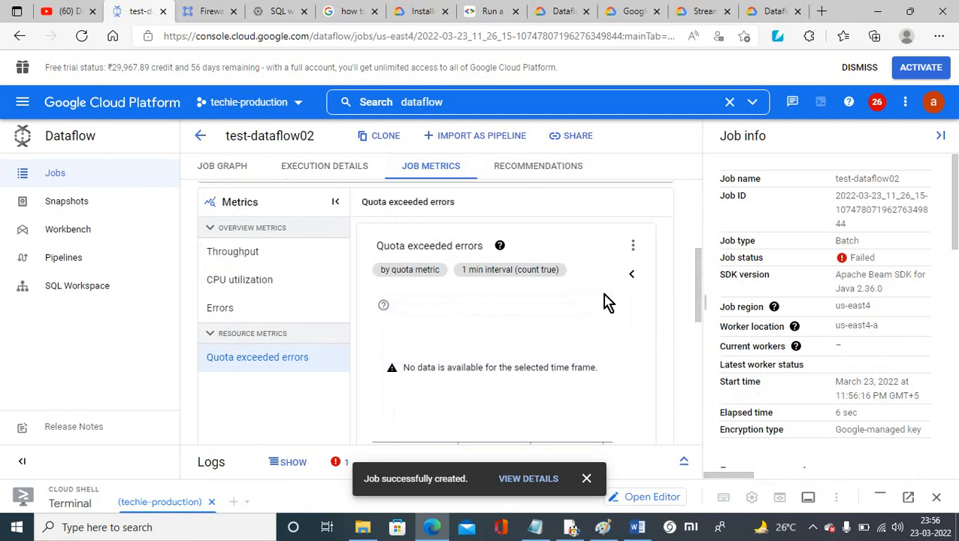
pyautogui.moveTo(696, 284); pyautogui.dragTo(695, 202)
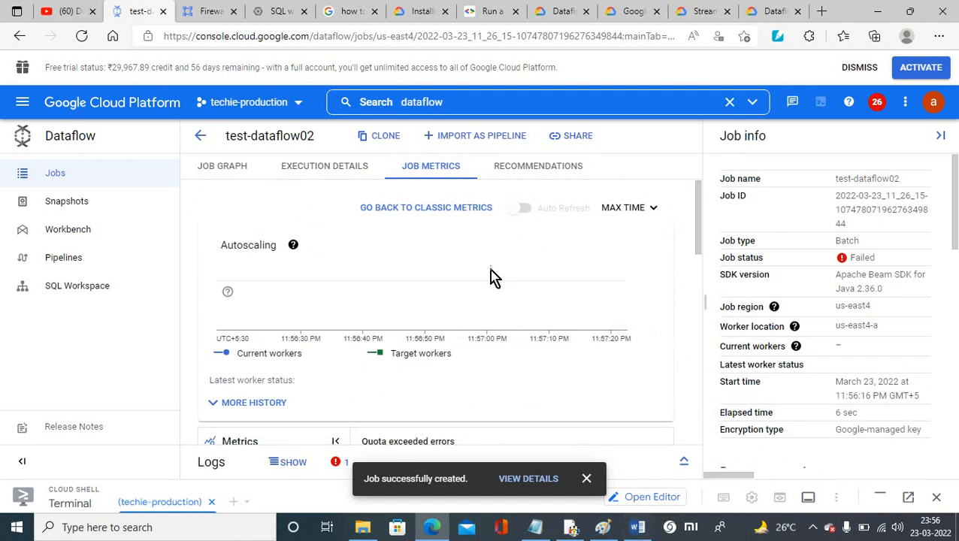
pyautogui.moveTo(697, 237); pyautogui.dragTo(692, 303)
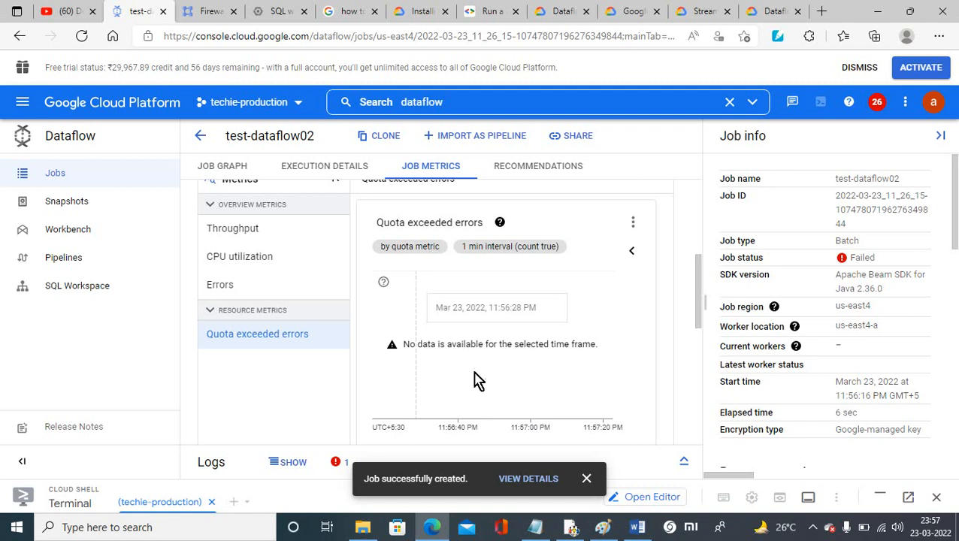
pyautogui.click(638, 528)
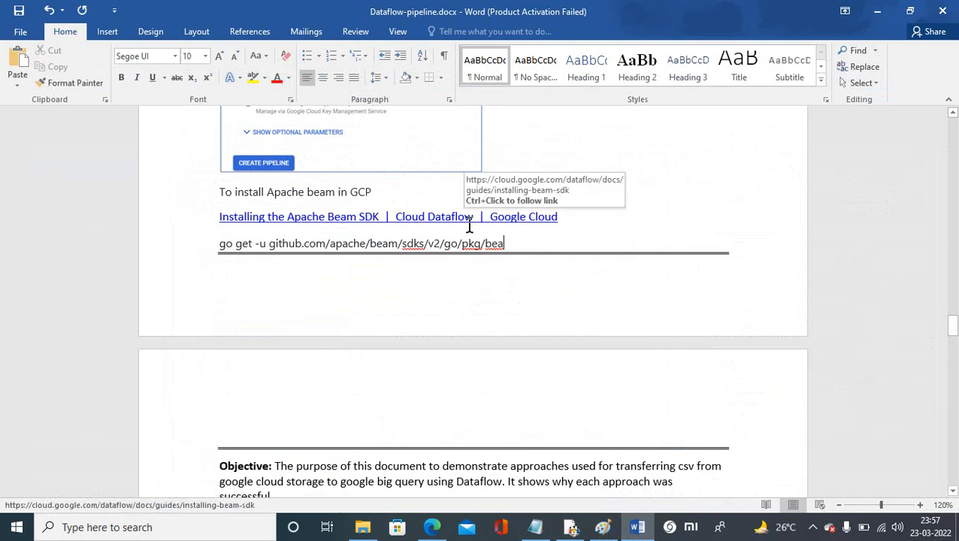
pyautogui.click(438, 529)
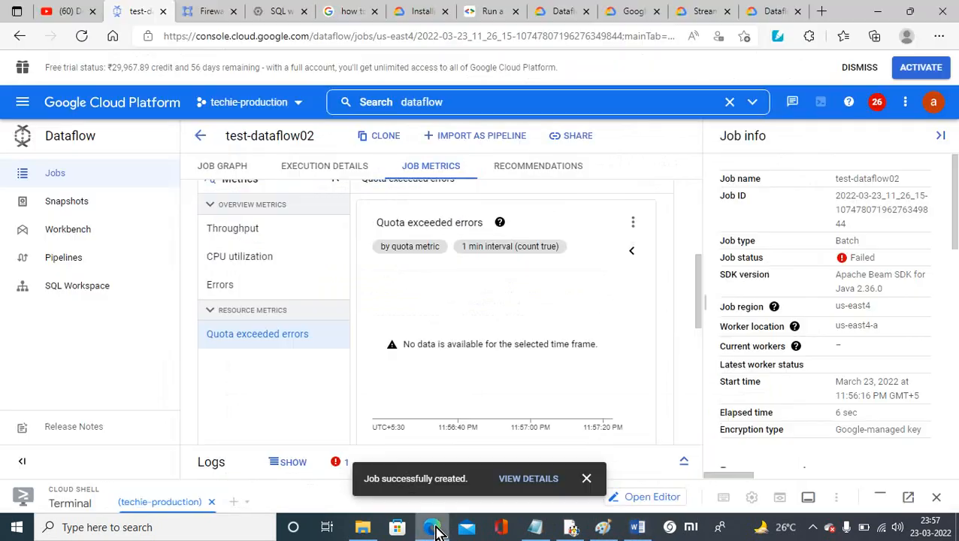
pyautogui.click(438, 530)
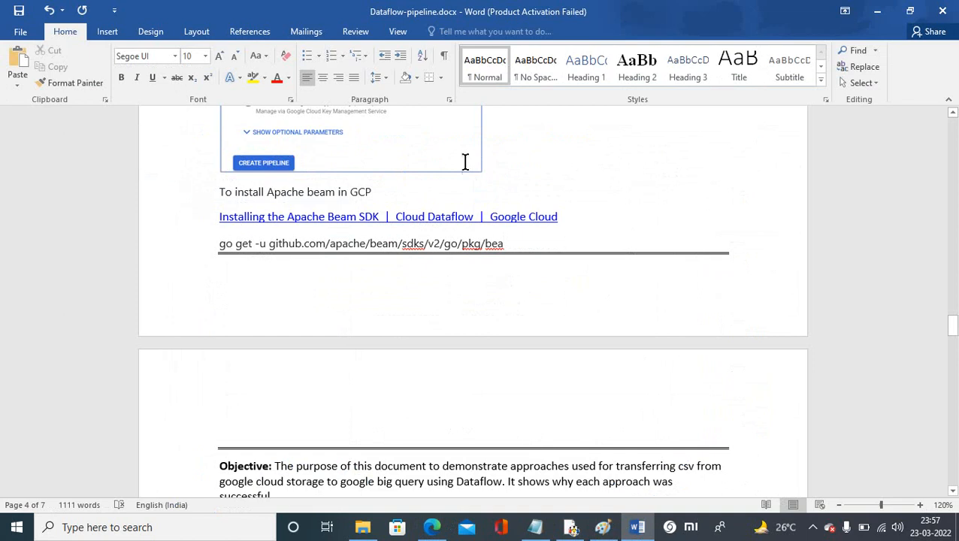
pyautogui.click(432, 528)
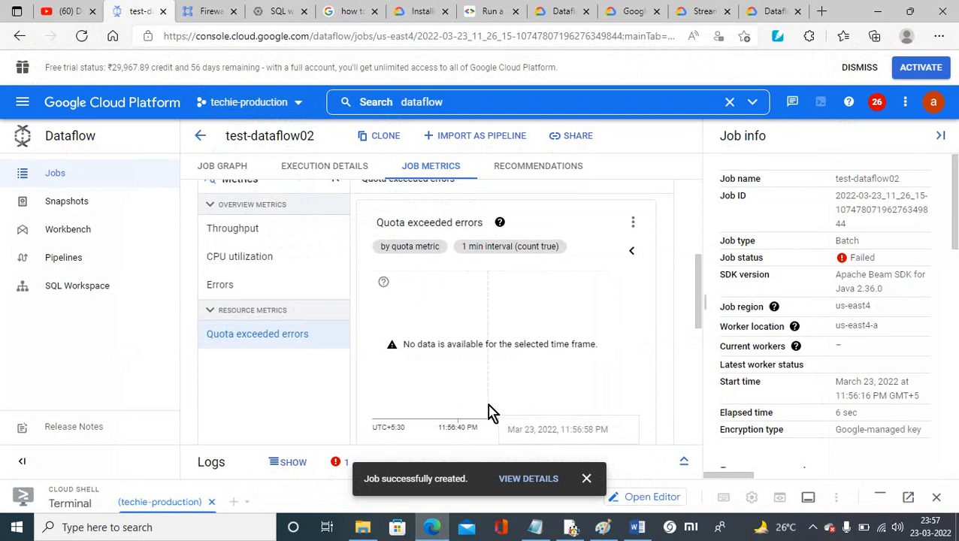
pyautogui.click(812, 527)
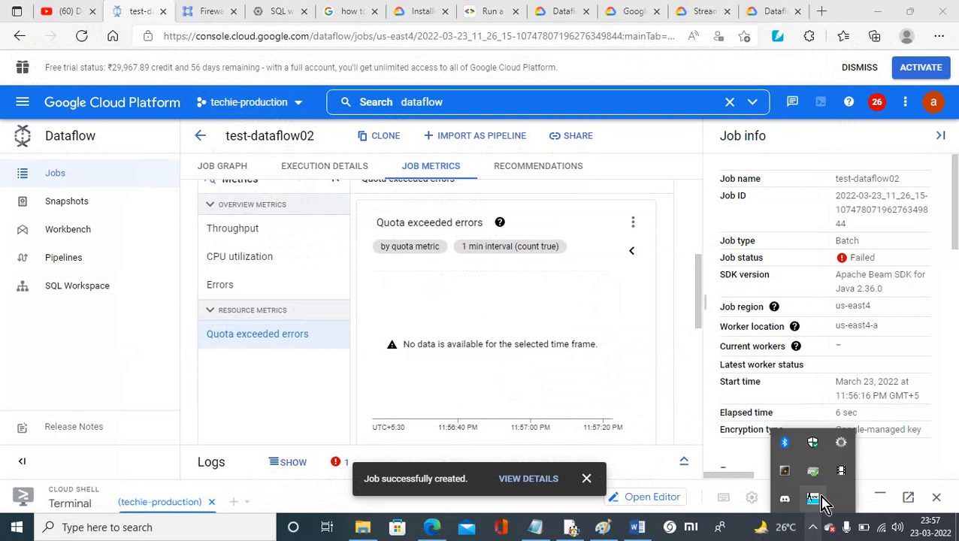